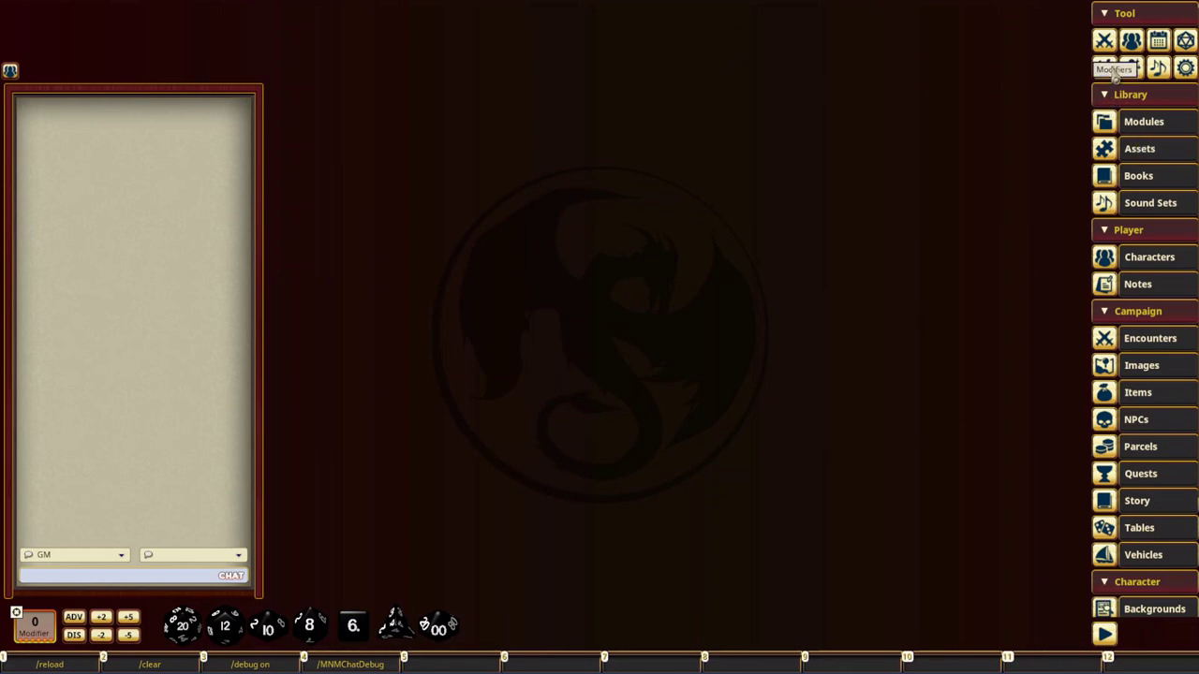
Step: Open the Mad Nomad character sheet from the character selection and move it clear of the centre
click(1112, 256)
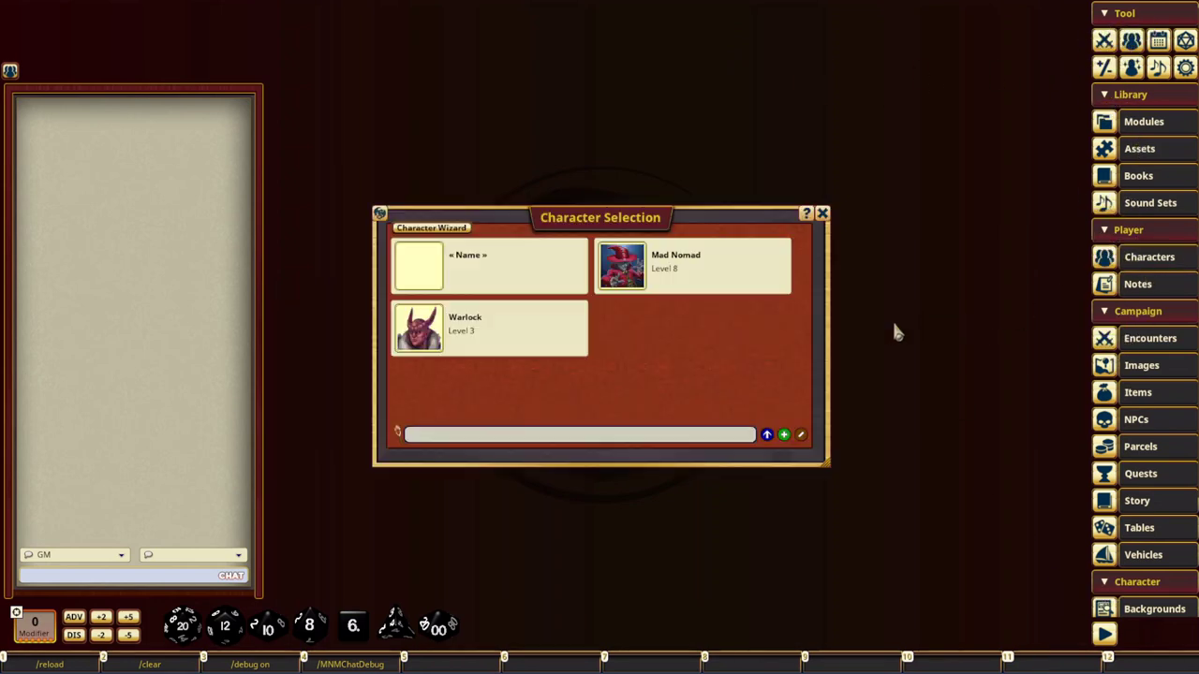
click(649, 278)
drag(809, 165, 690, 113)
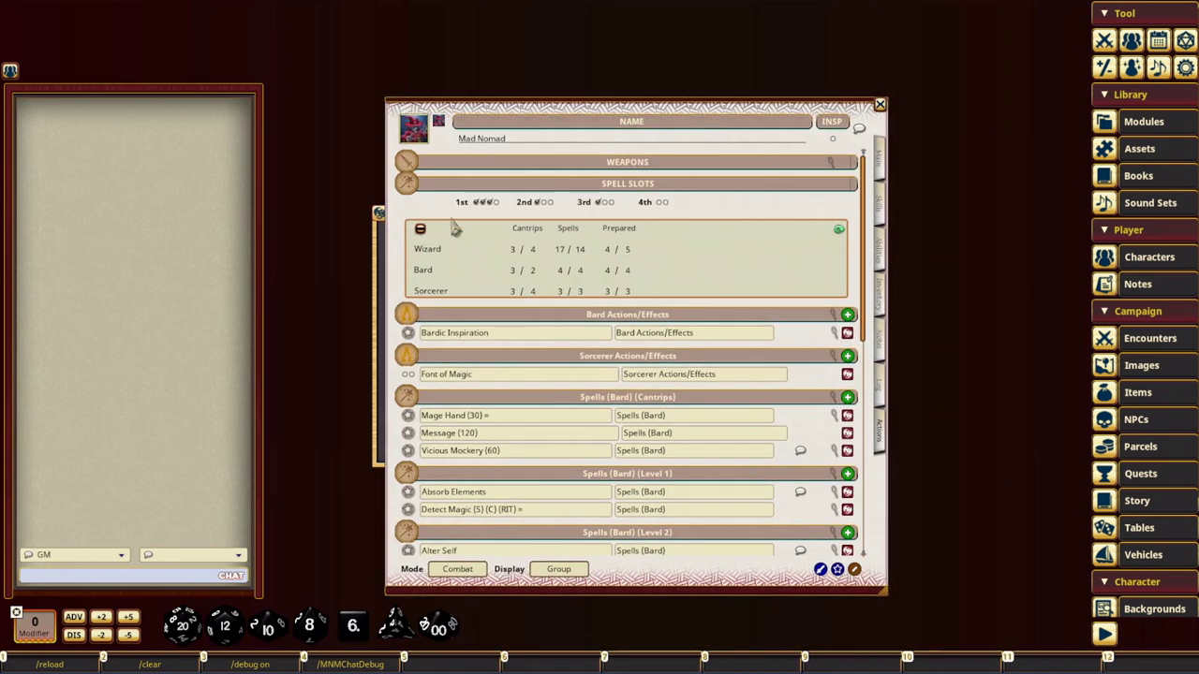
Step: Collapse the Spells Known/Prepared summary and look through the character's bard, sorcerer and wizard spell lists
click(419, 229)
click(420, 229)
click(420, 230)
scroll(739, 366, down, 5)
scroll(525, 467, down, 3)
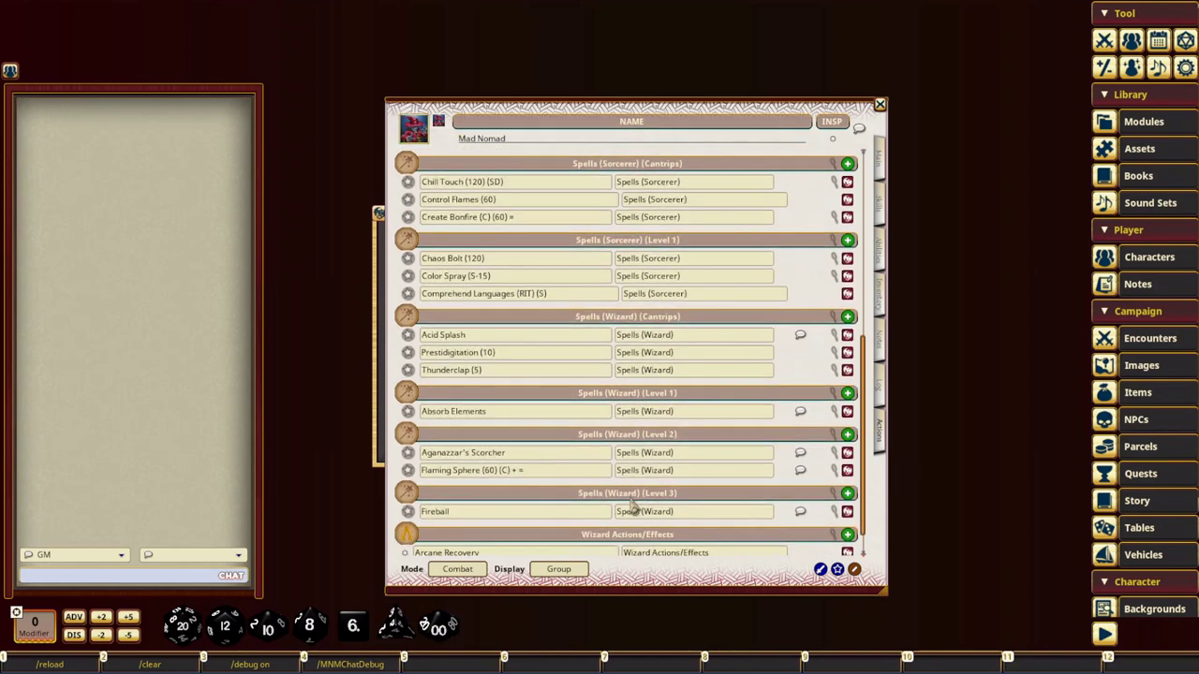
scroll(649, 437, up, 6)
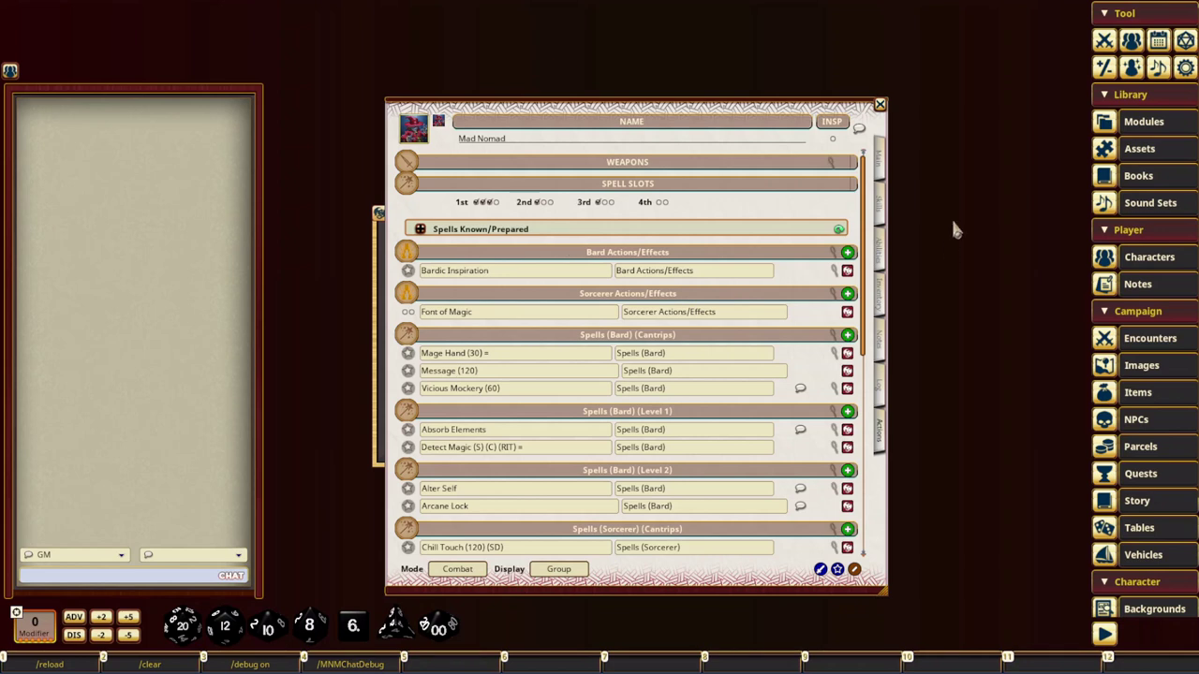
Step: Check the character's class levels, then compare them with the expanded Spells Known/Prepared summary among the actions
click(878, 158)
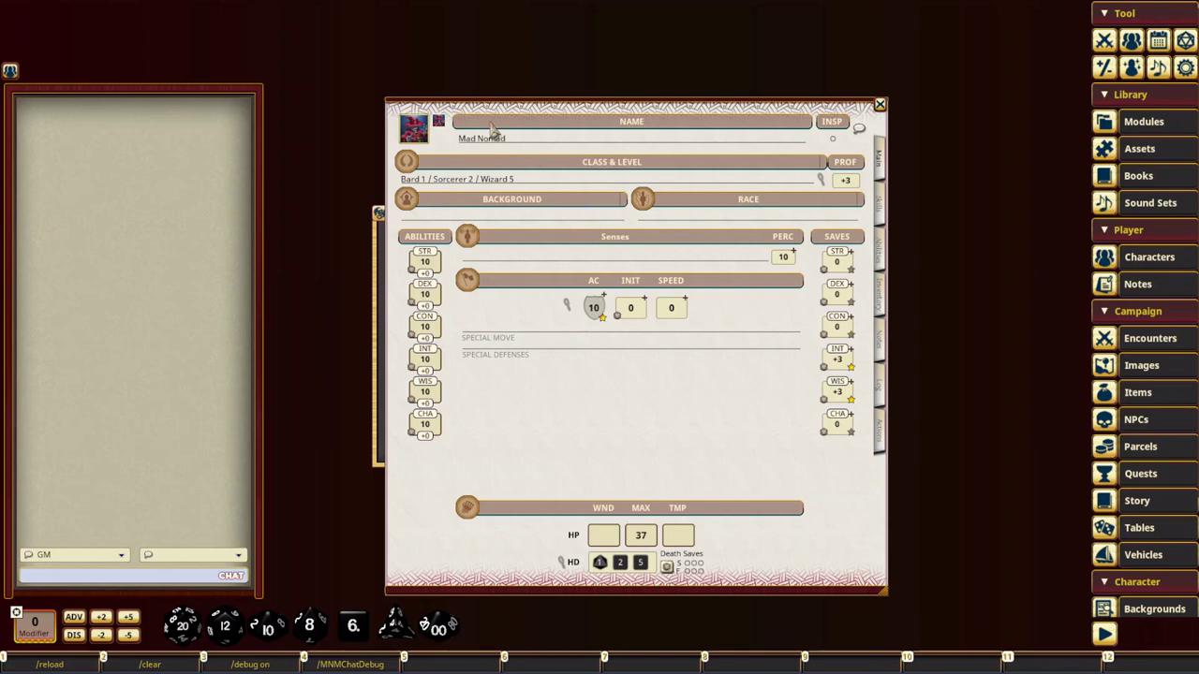
click(881, 433)
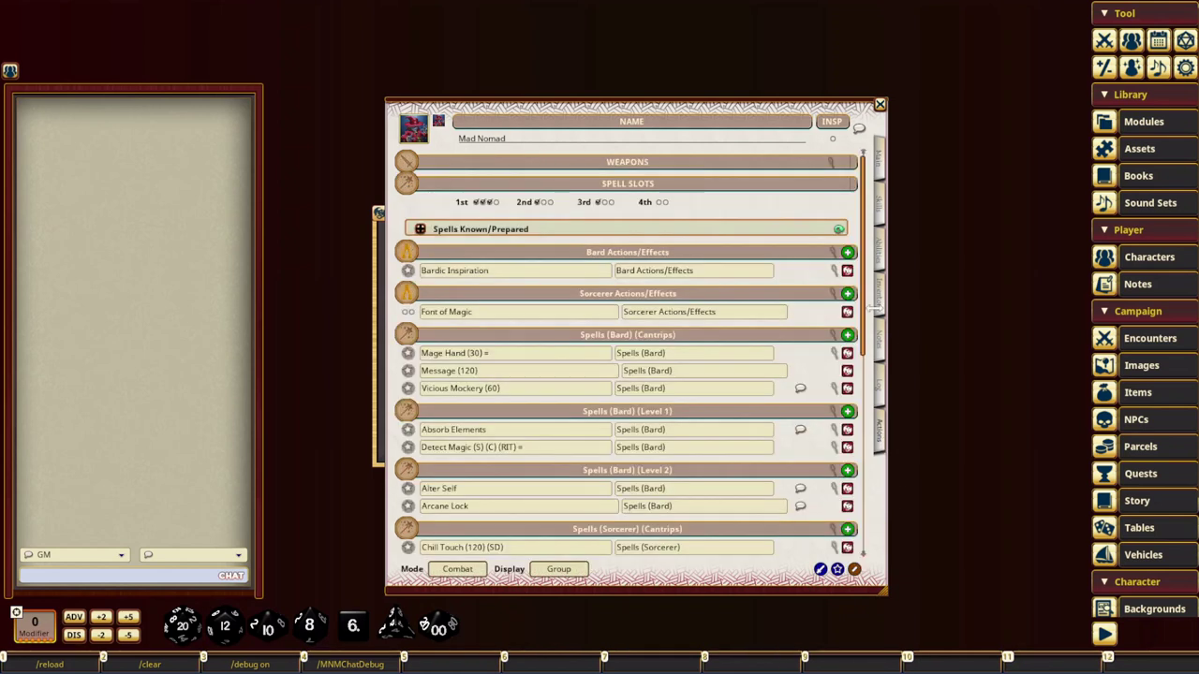
click(420, 231)
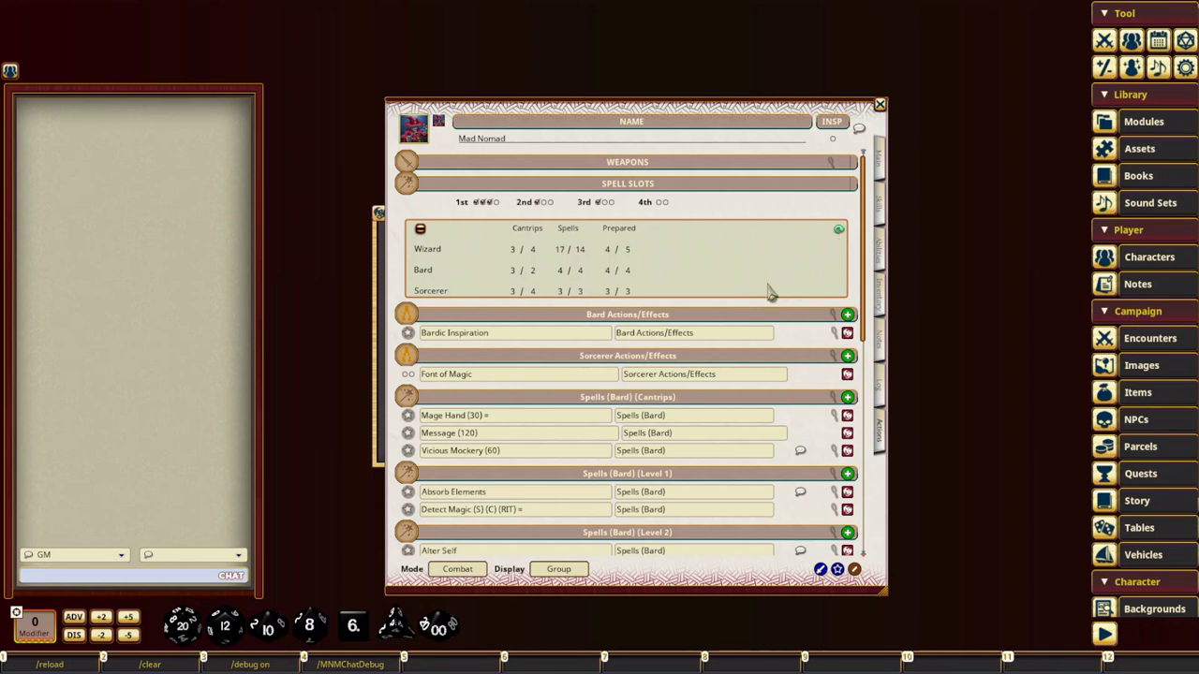
click(419, 231)
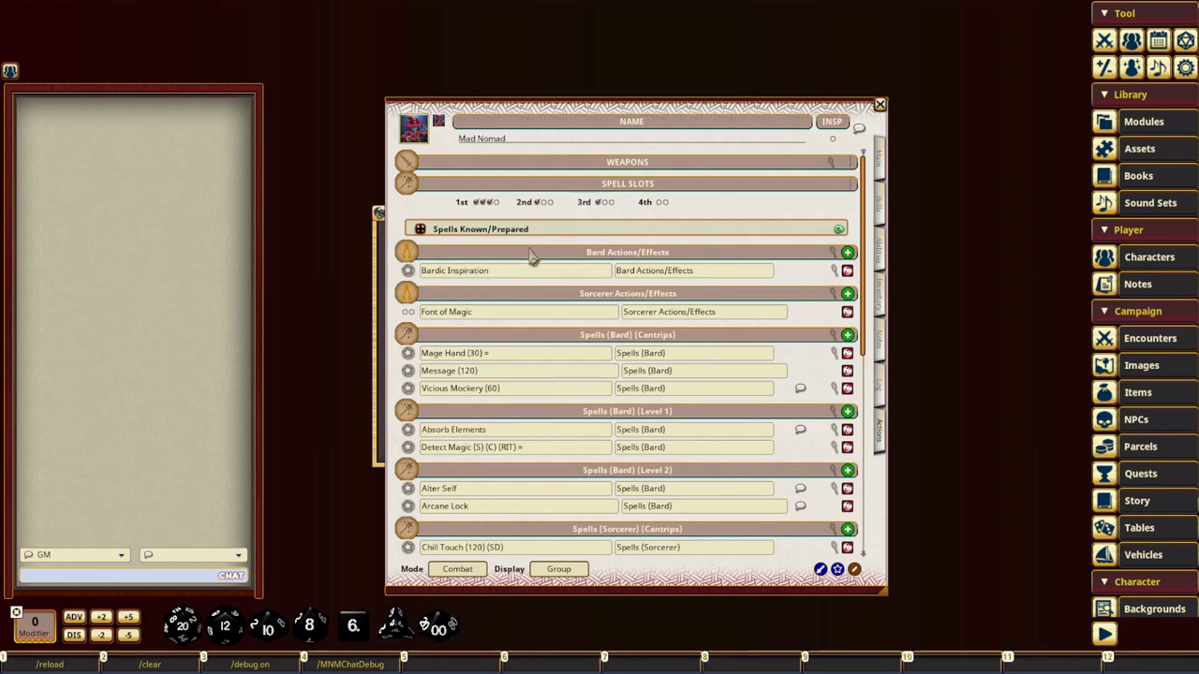
click(419, 229)
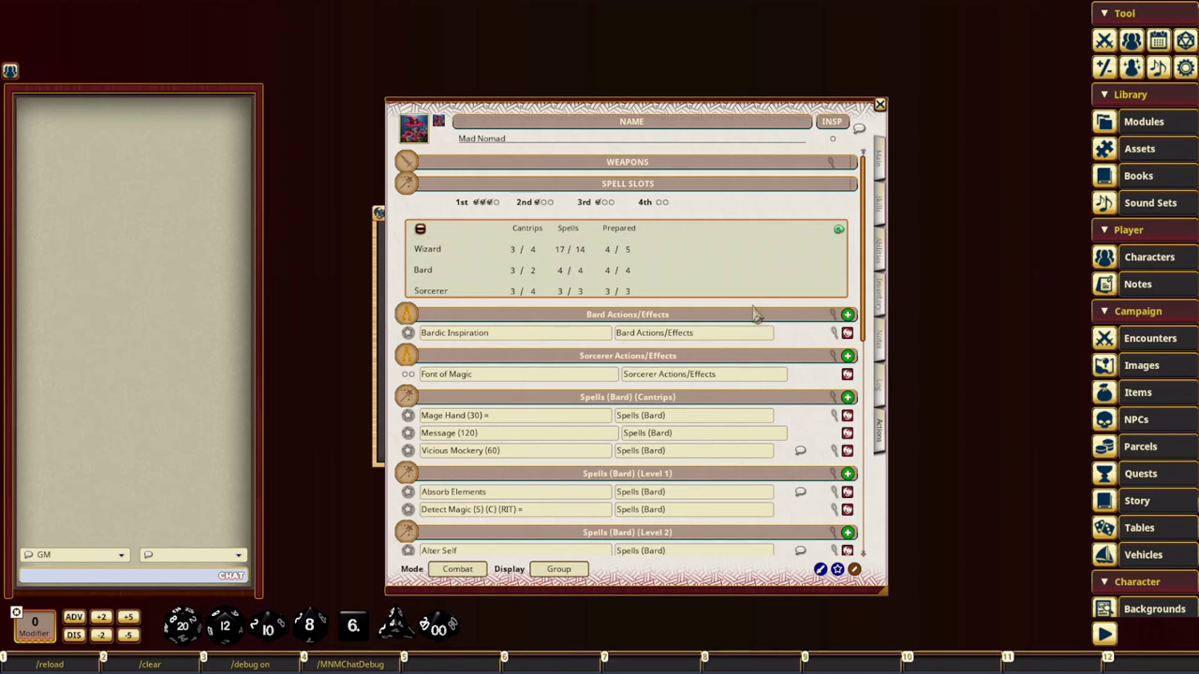
scroll(562, 295, down, 1)
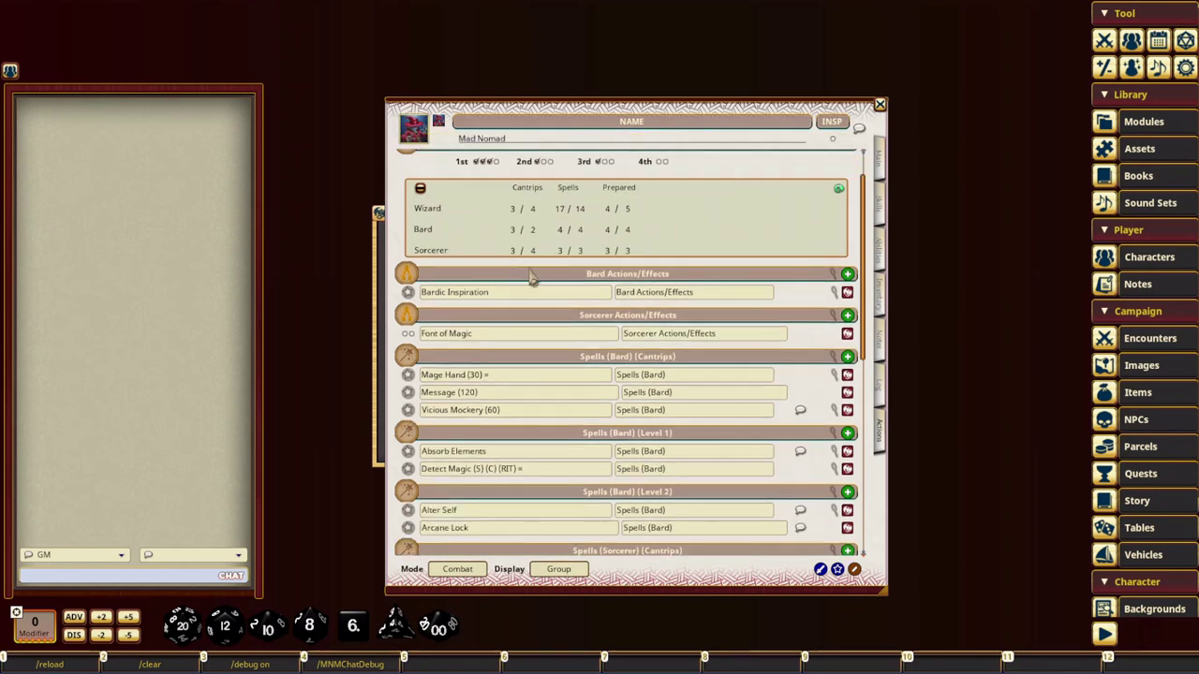
scroll(477, 245, up, 1)
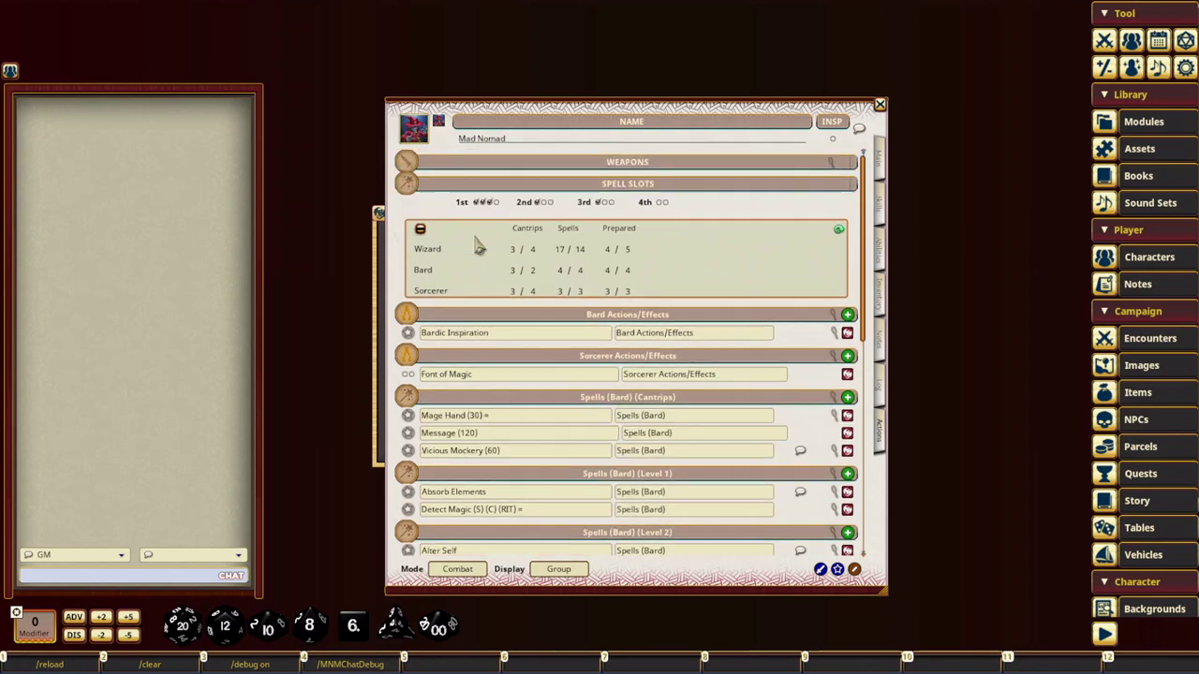
Step: Compare the multiclass levels once more with the spell slots and the known and prepared spell limits
click(885, 165)
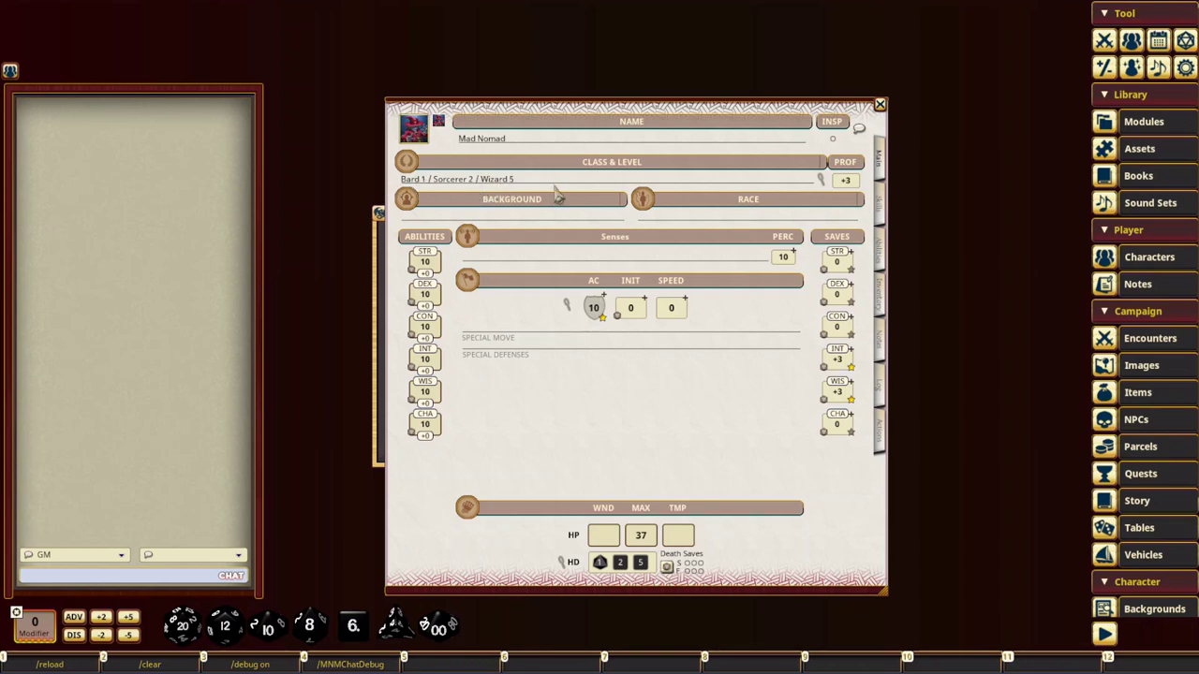
click(877, 431)
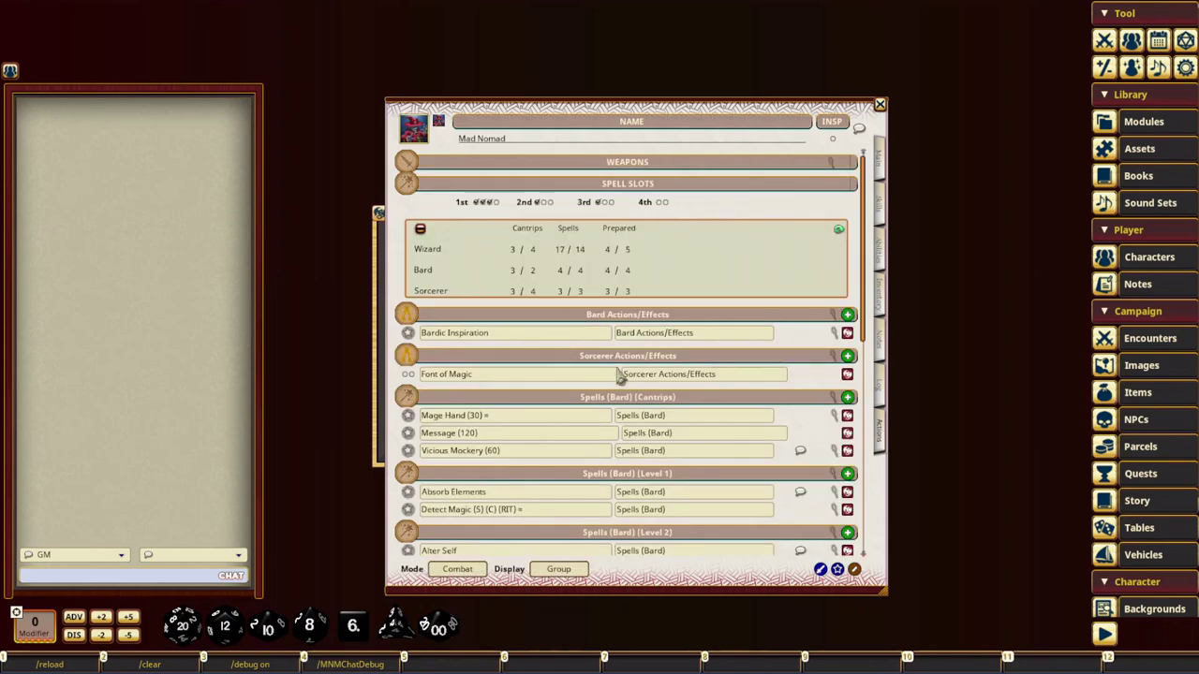
click(879, 164)
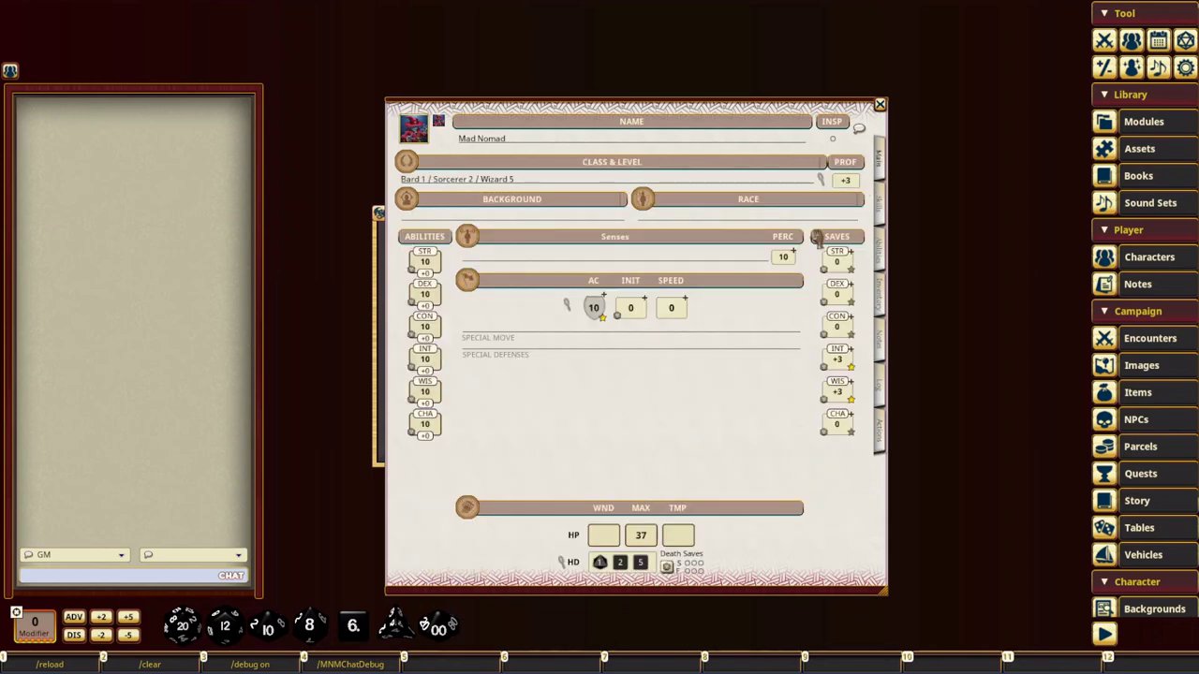
click(880, 442)
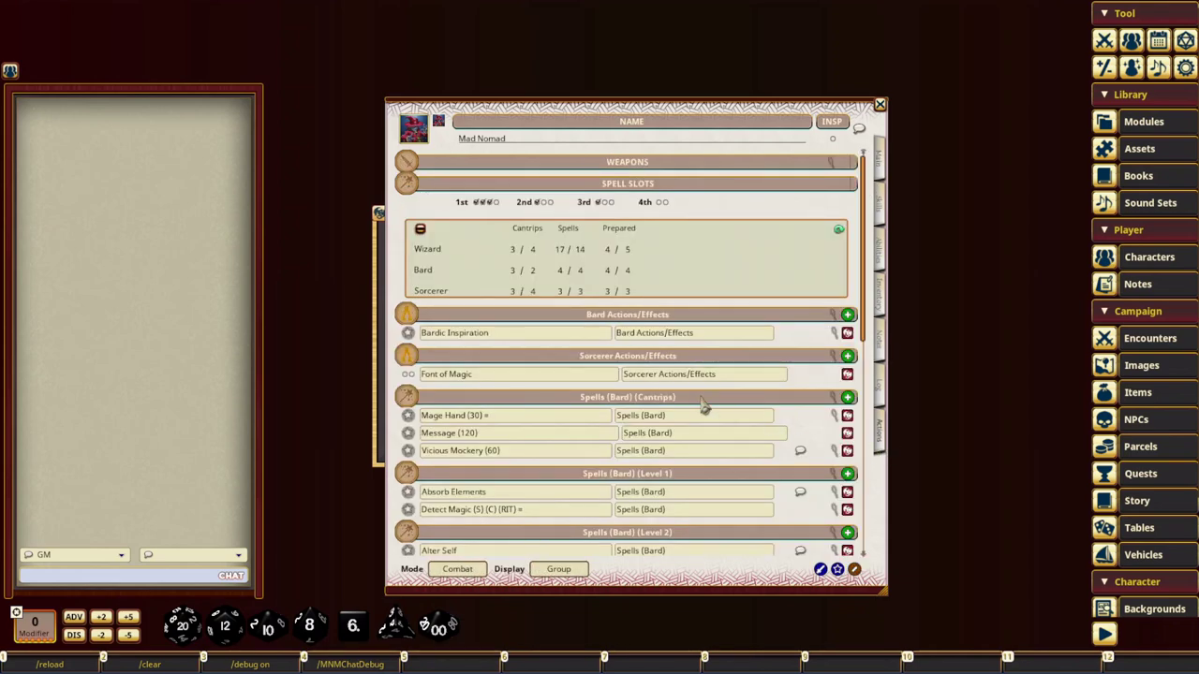
Step: Expand the Acid Splash details among the wizard cantrips to show its save and damage
scroll(647, 403, down, 10)
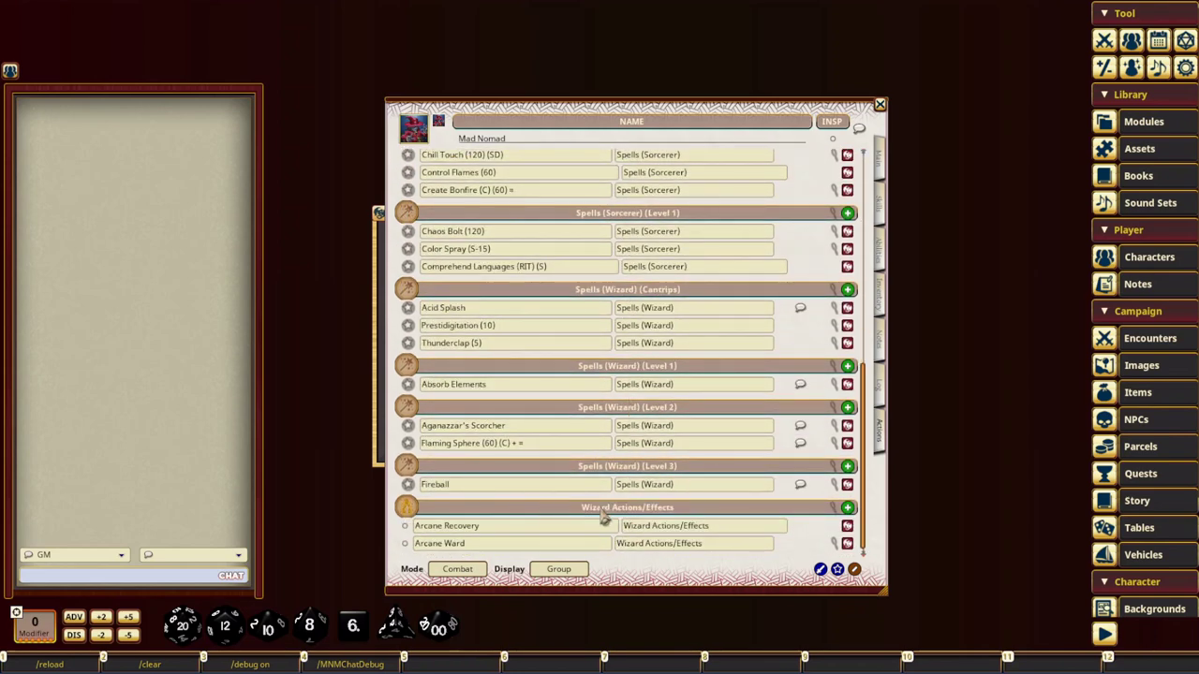
click(832, 309)
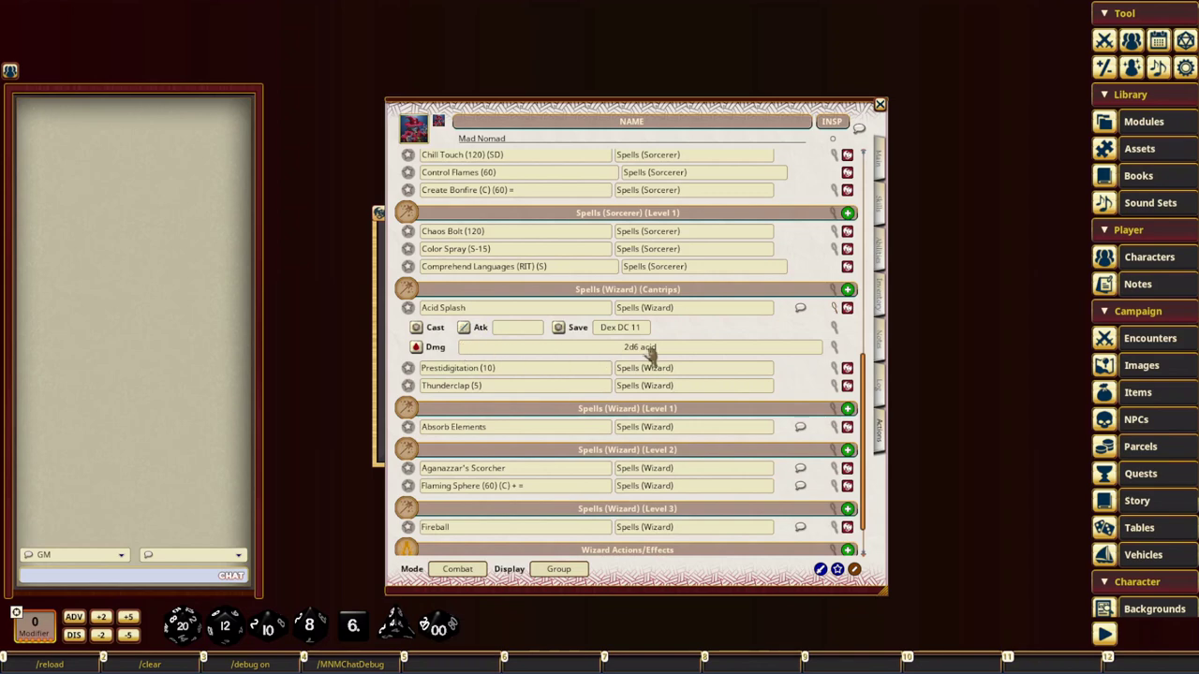
drag(863, 403, 866, 179)
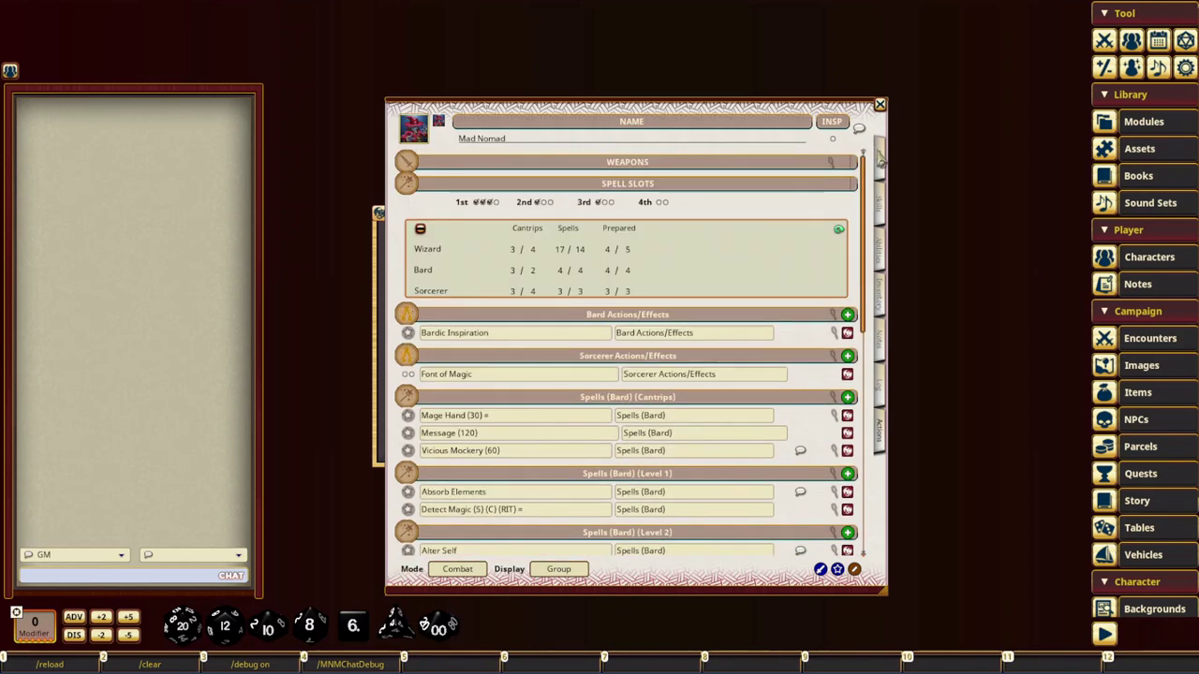
Step: Raise the Wizard class to level 8 in Mad Nomad's class and level details
click(877, 155)
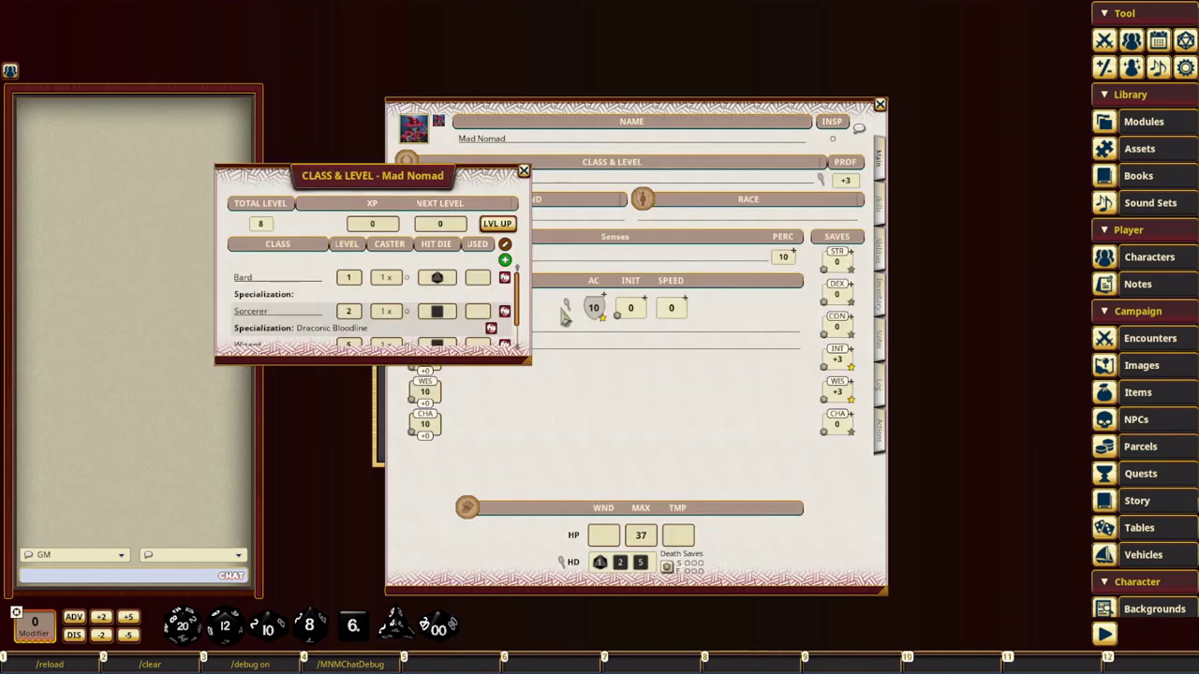
scroll(470, 309, down, 2)
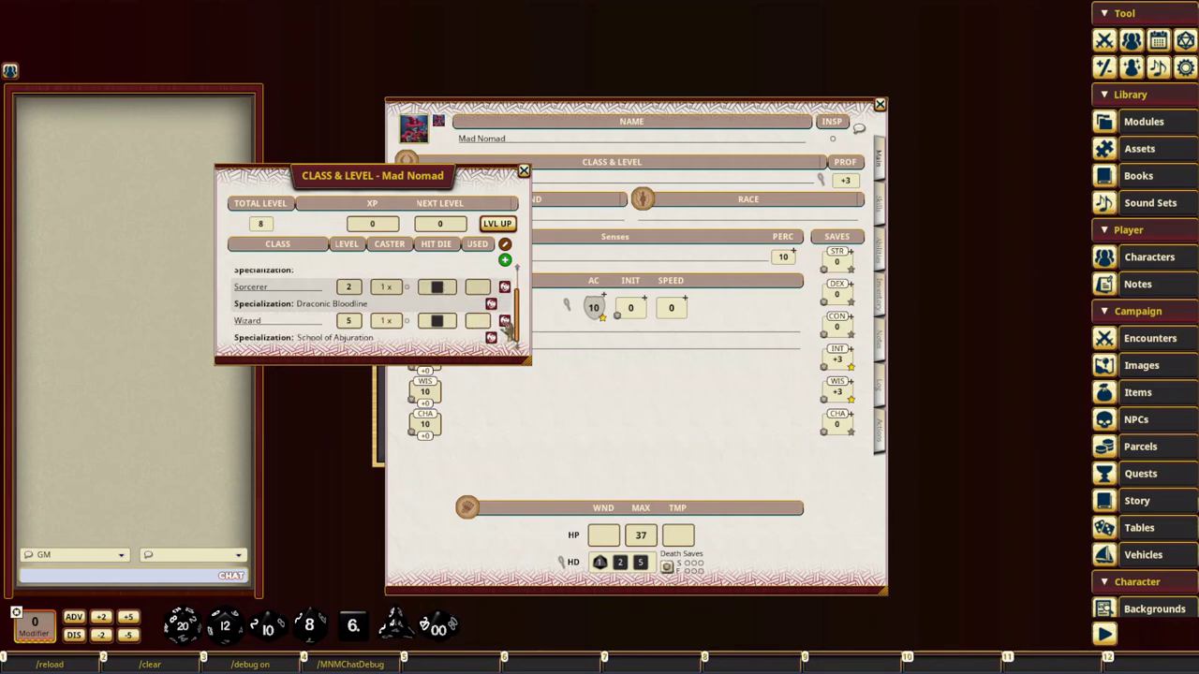
drag(504, 320, 348, 324)
drag(504, 324, 349, 322)
drag(504, 321, 362, 320)
Step: Check Acid Splash's save and damage after levelling, and close the class and level window
click(881, 433)
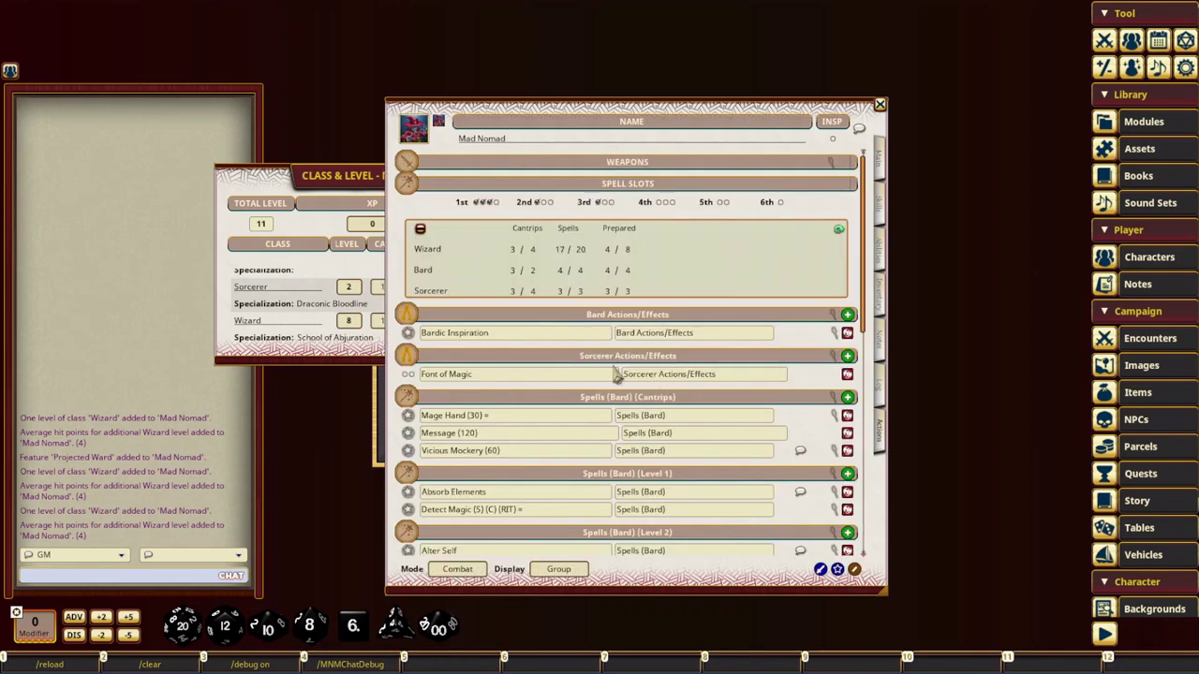
scroll(609, 375, down, 6)
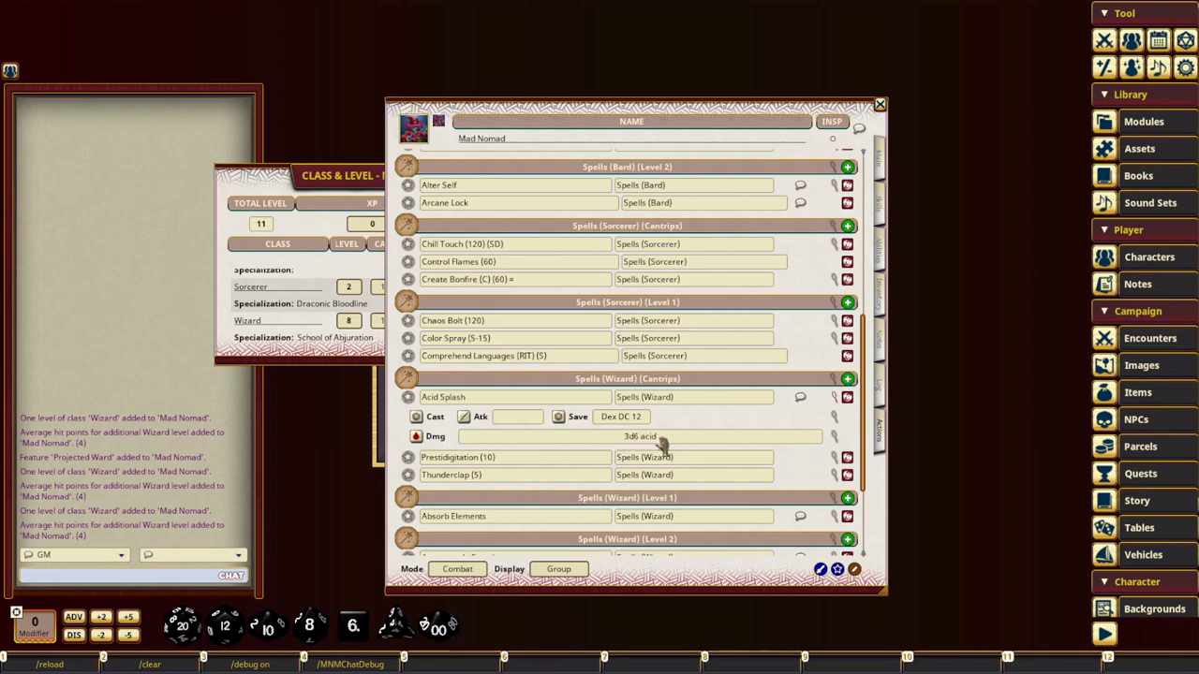
drag(326, 180, 118, 121)
click(314, 113)
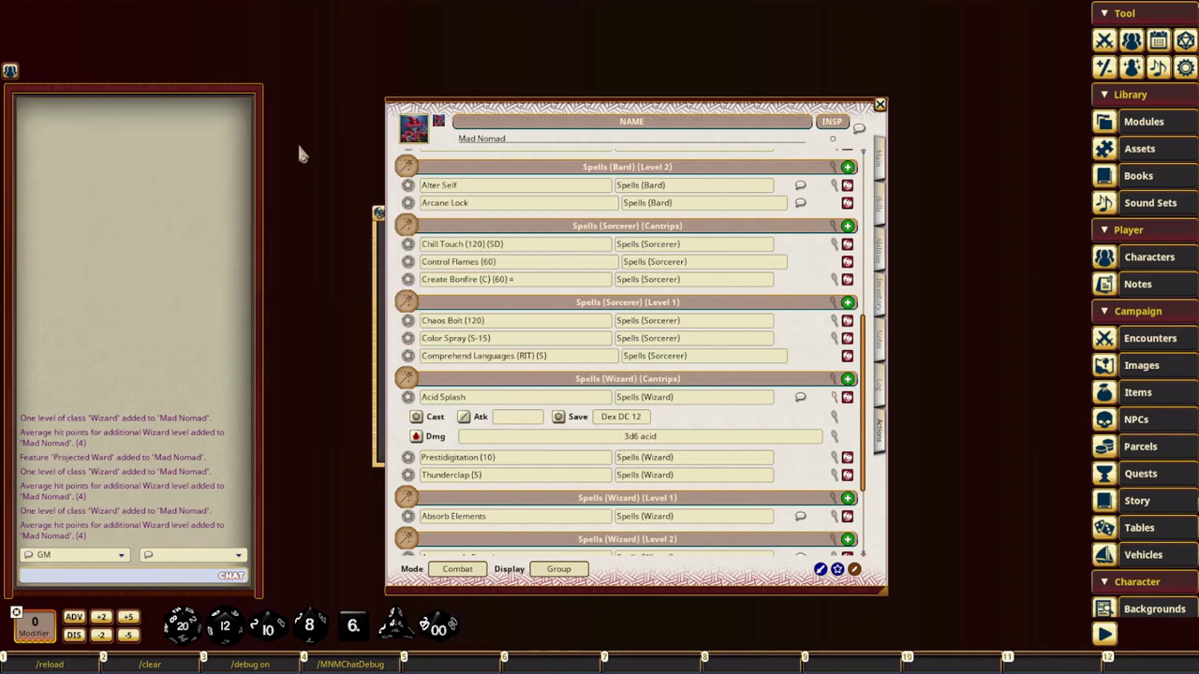
Step: Check the updated spell slots and collapse the Spells Known/Prepared summary
scroll(741, 528, down, 3)
scroll(719, 482, up, 5)
scroll(720, 483, up, 5)
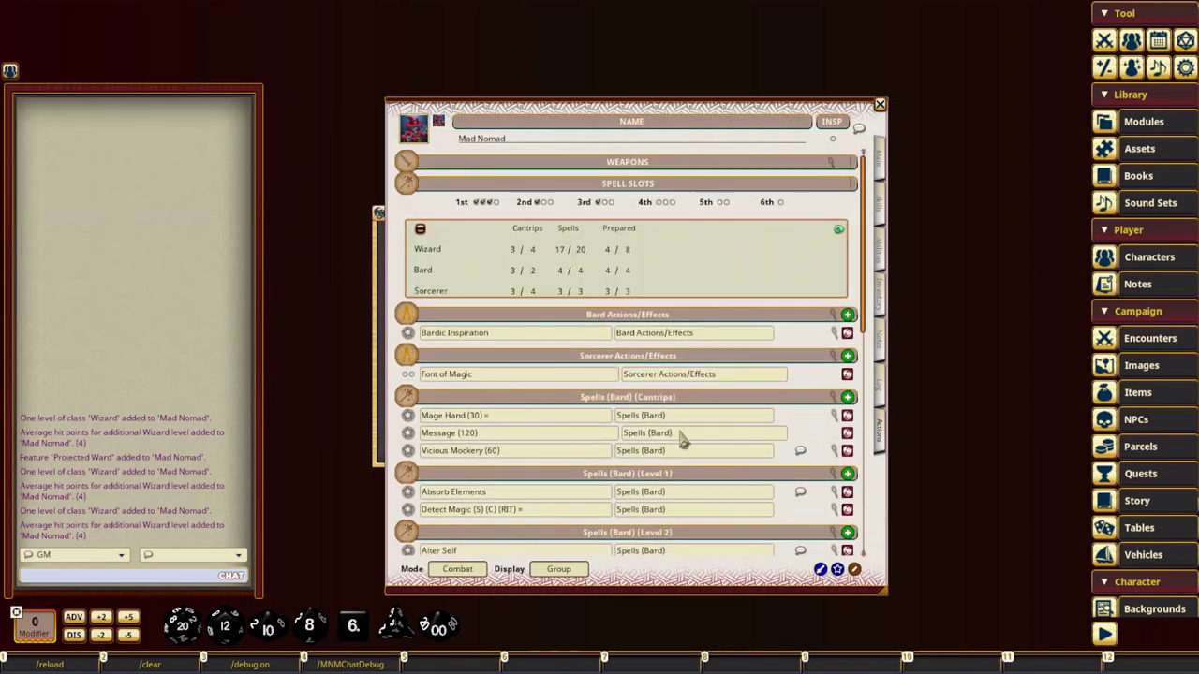
click(427, 235)
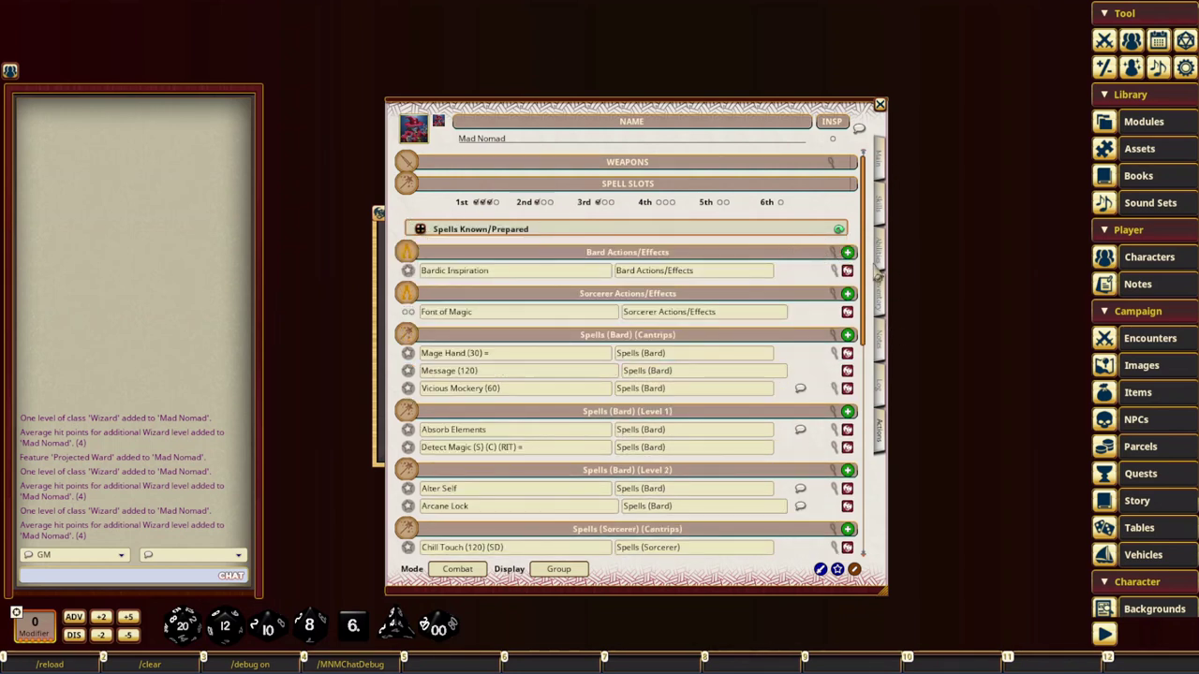
Step: Reposition the character sheet and look through all spell groups down to the Wizard Actions/Effects
drag(624, 118, 662, 90)
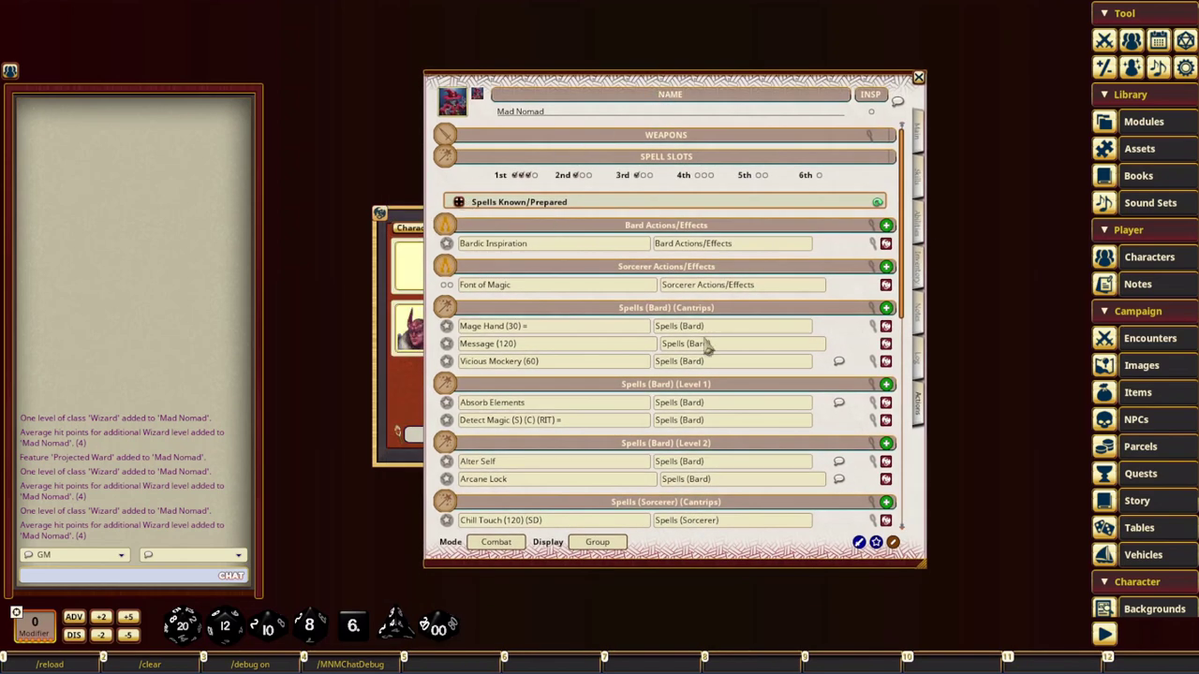
scroll(594, 340, down, 10)
scroll(550, 384, down, 2)
scroll(743, 469, up, 12)
scroll(585, 328, down, 7)
scroll(585, 328, down, 5)
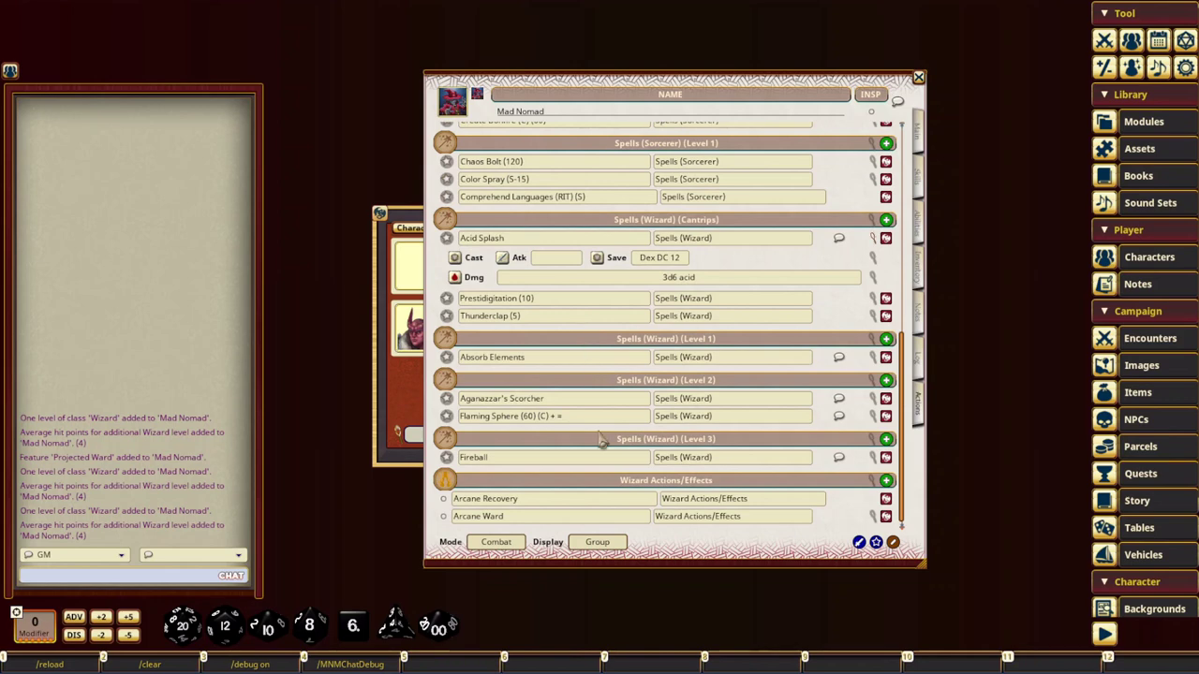
Step: Cast the wizard spell Fireball at level 3
click(448, 467)
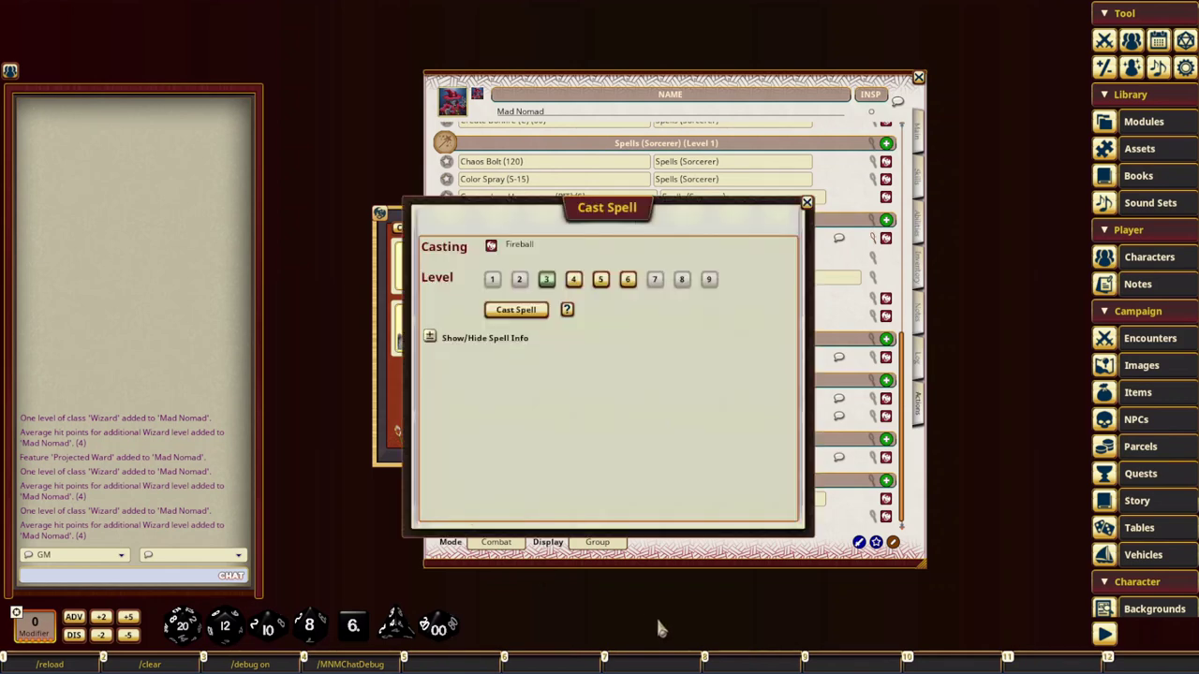
drag(607, 242, 497, 176)
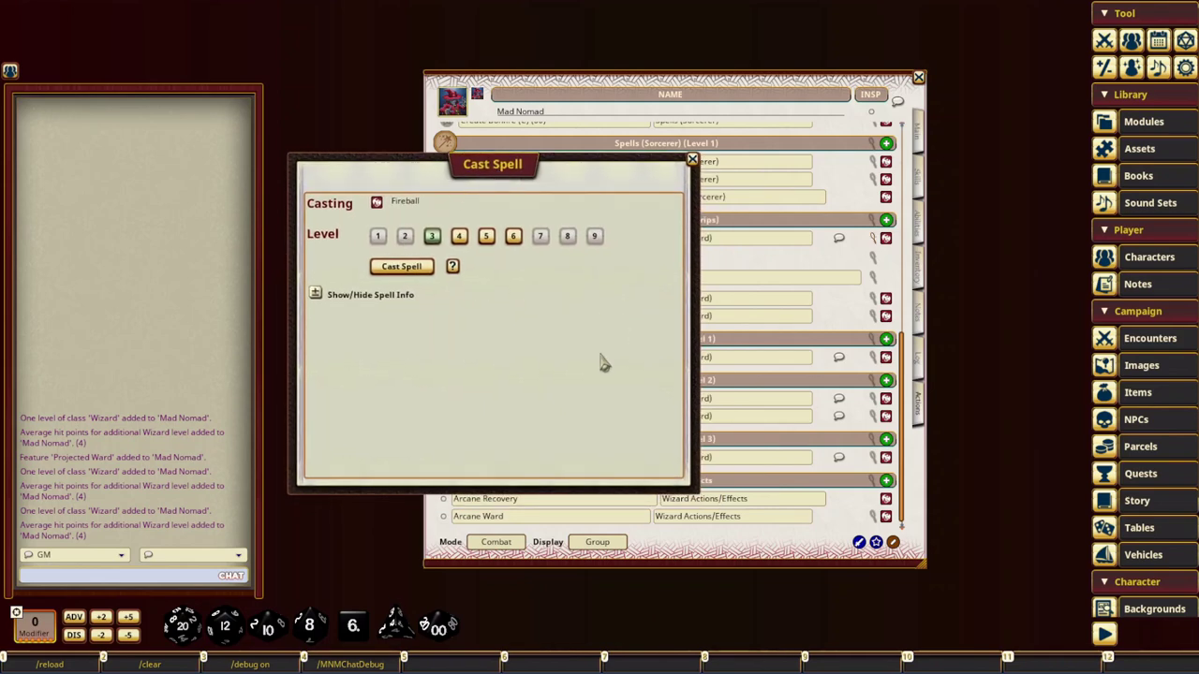
drag(584, 372, 855, 377)
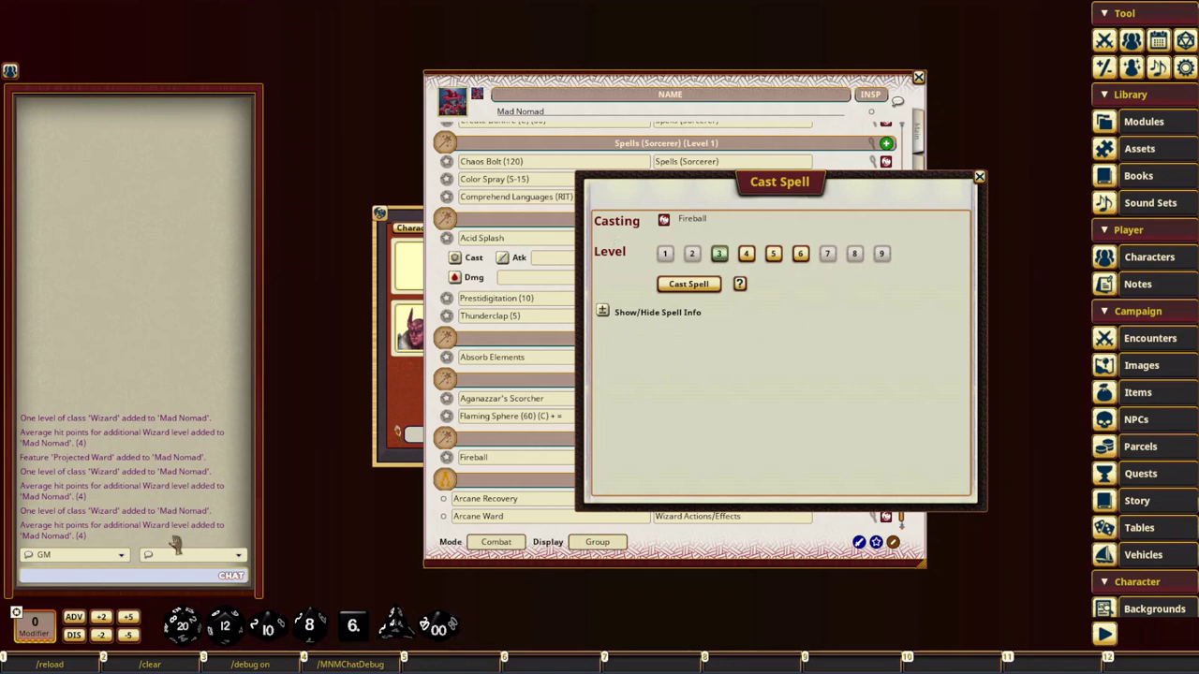
click(693, 290)
Step: Open the Combat Tracker beside the sheet and target the Aboleth and Adult Red Dragon on Mad Nomad's active turn
click(1104, 40)
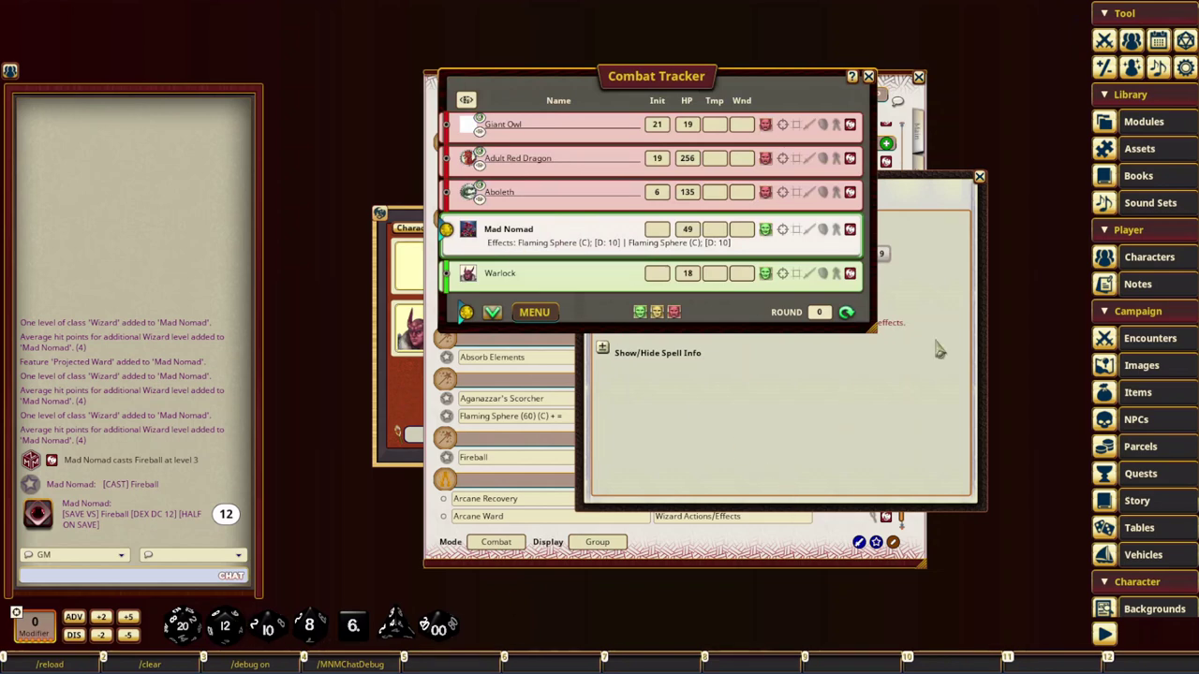
click(979, 176)
drag(733, 63, 962, 49)
click(689, 177)
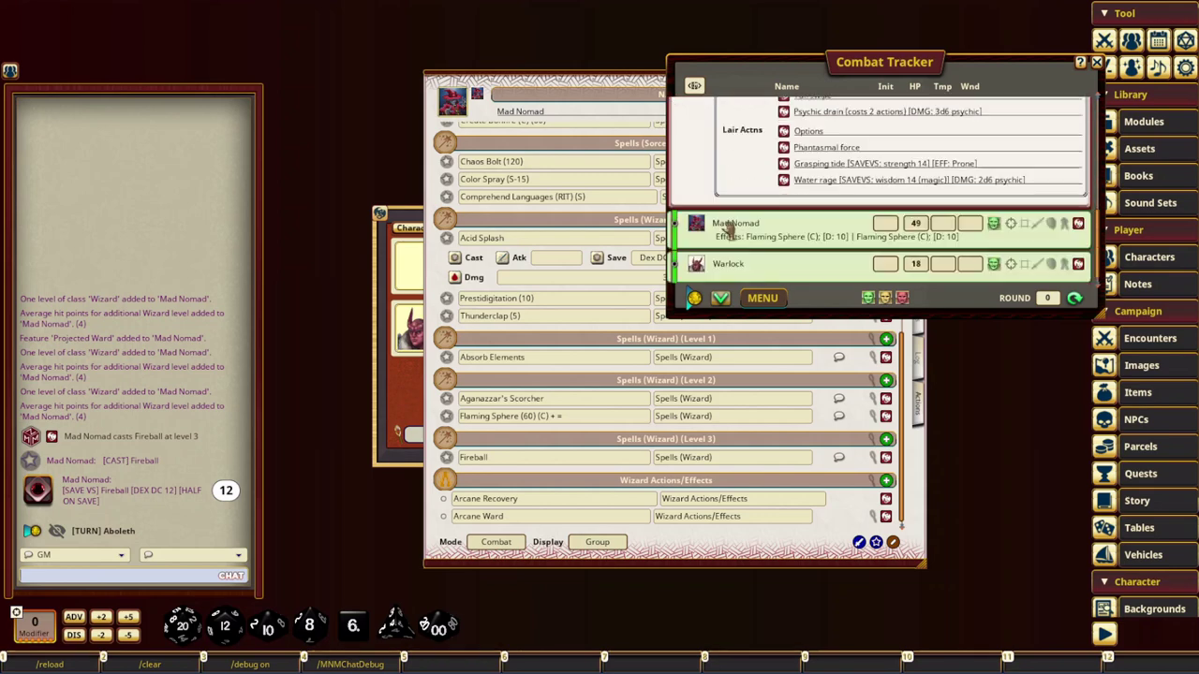
click(682, 233)
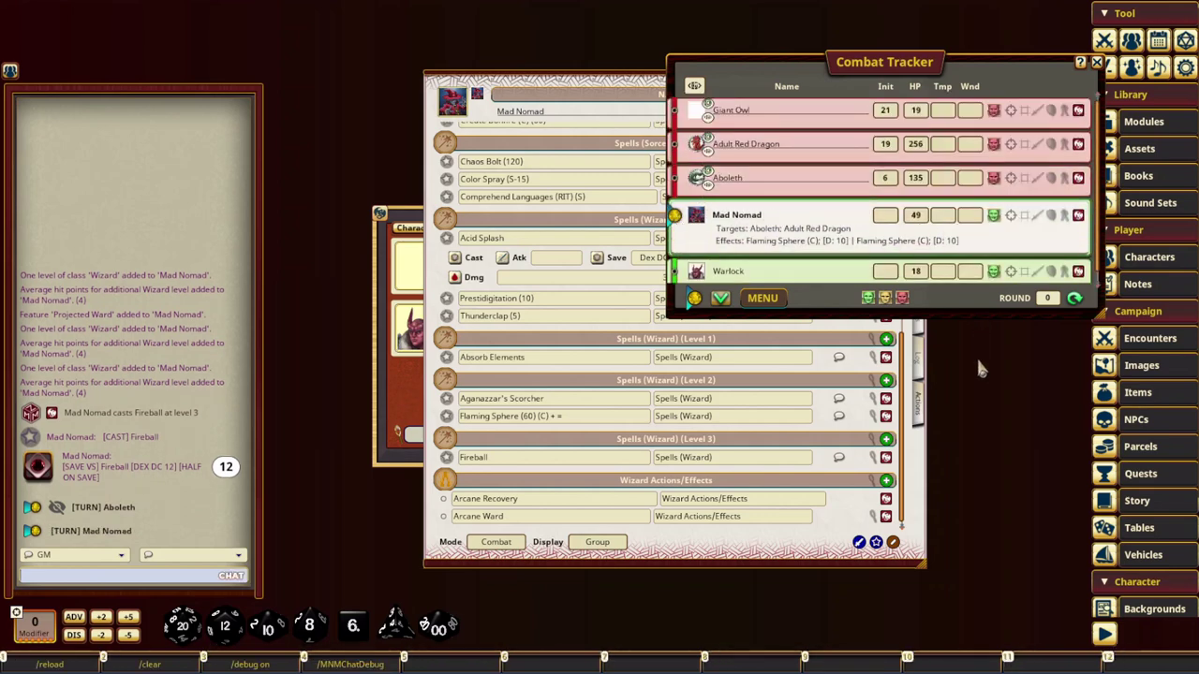
Step: Cast Mad Nomad's wizard spell Fireball at level 3 against the targeted Aboleth and Adult Red Dragon
click(922, 478)
scroll(790, 315, up, 5)
scroll(621, 334, down, 5)
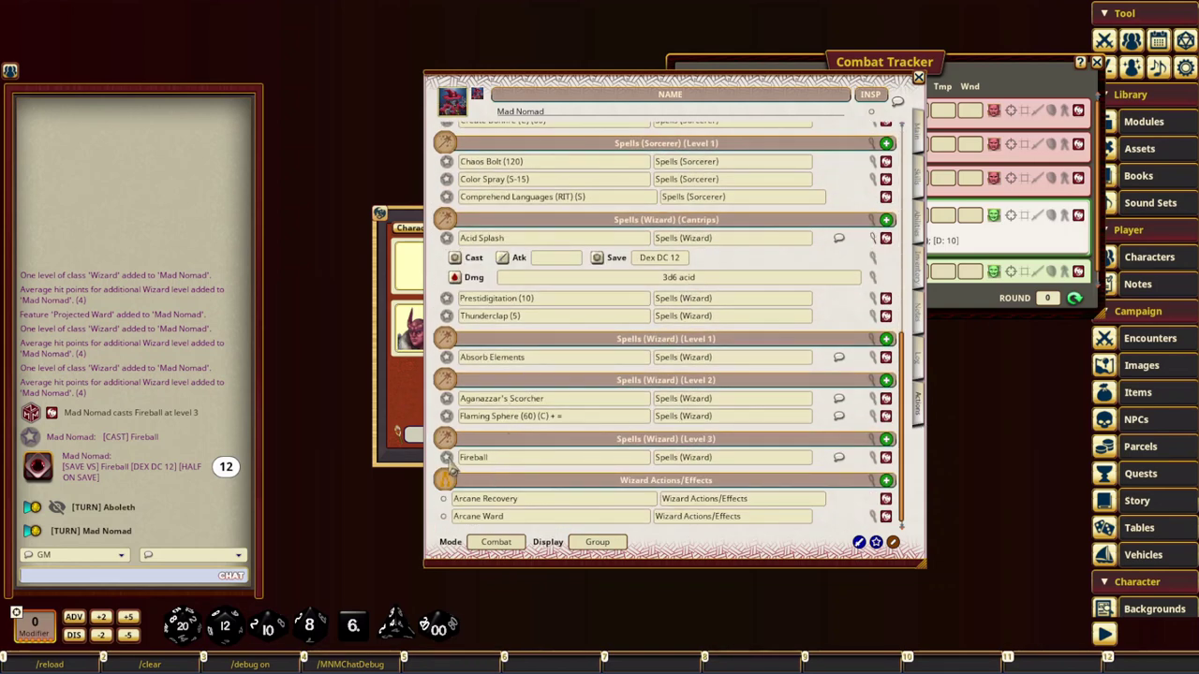
click(591, 459)
drag(791, 192, 795, 159)
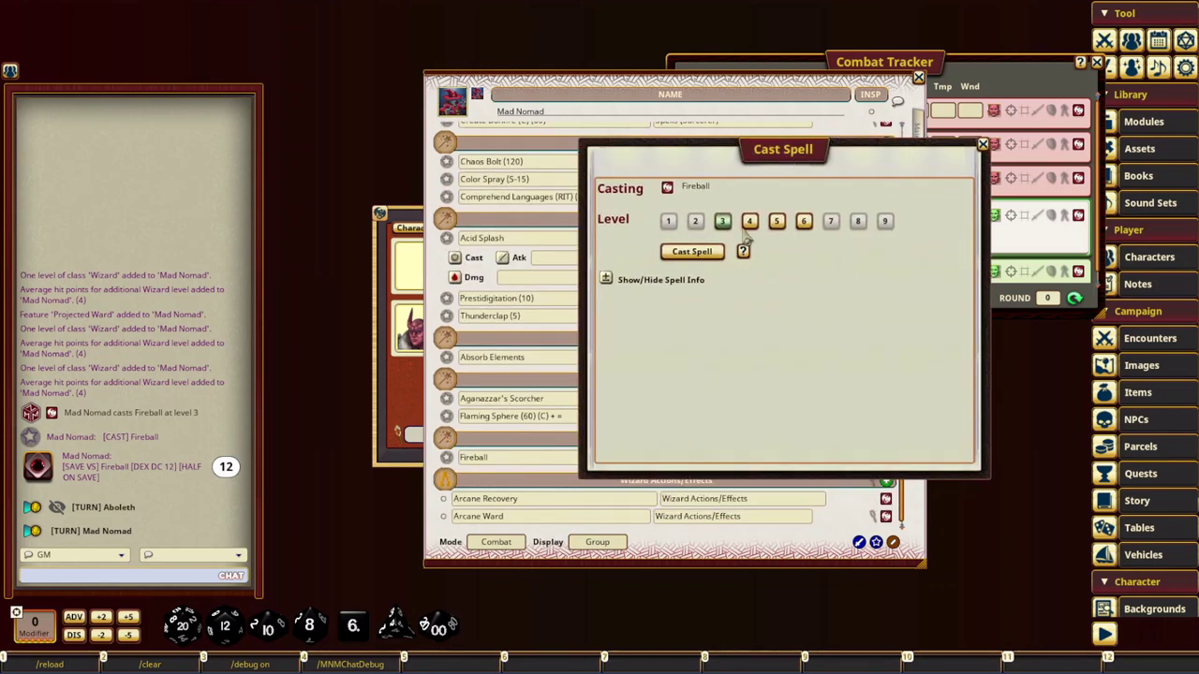
click(695, 253)
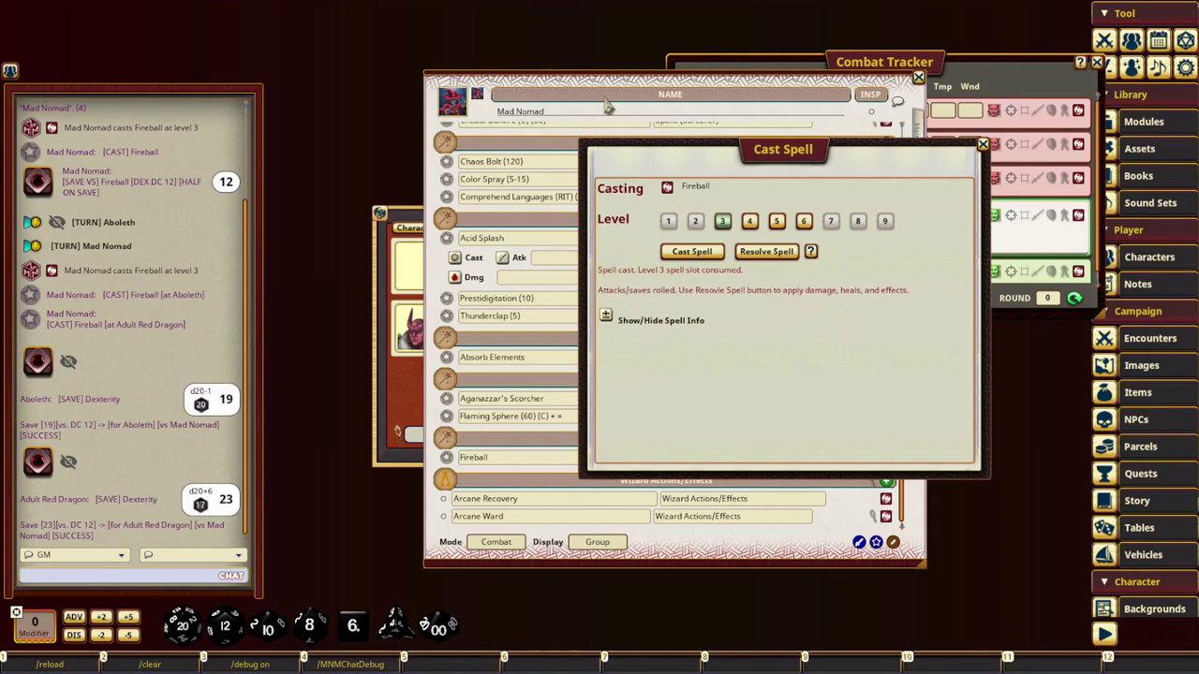
Step: Check the used spell slots on the sheet and resolve the level 3 Fireball against its targets
scroll(506, 225, up, 10)
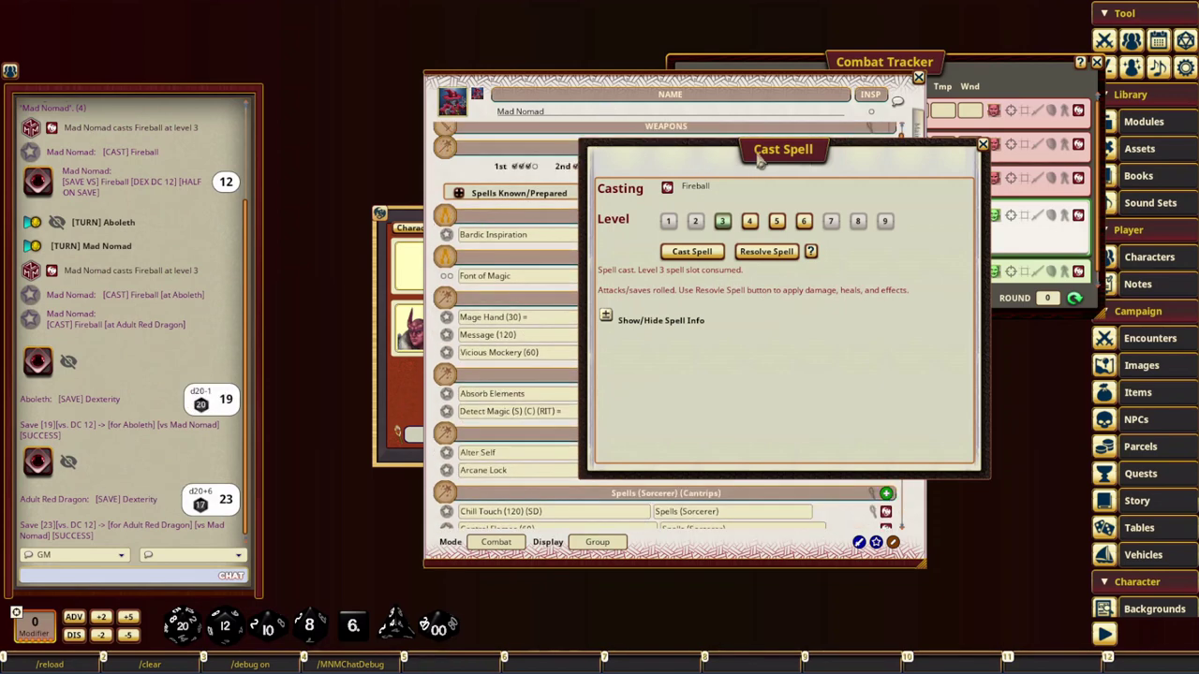
drag(763, 159, 834, 167)
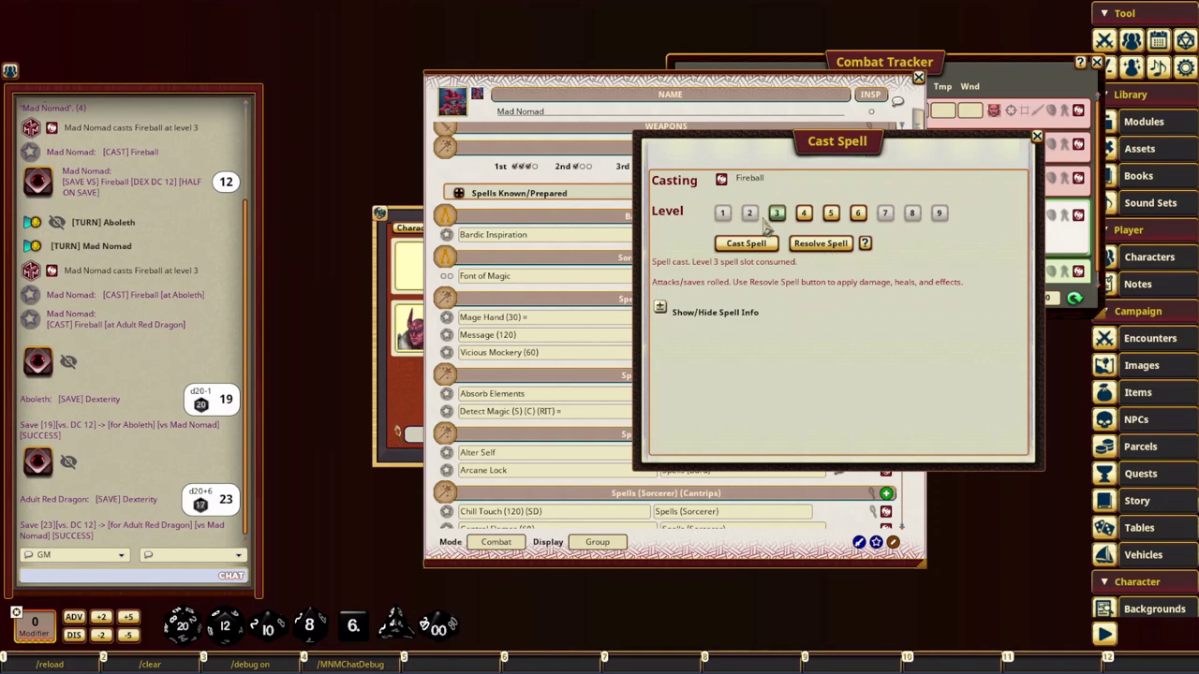
click(822, 245)
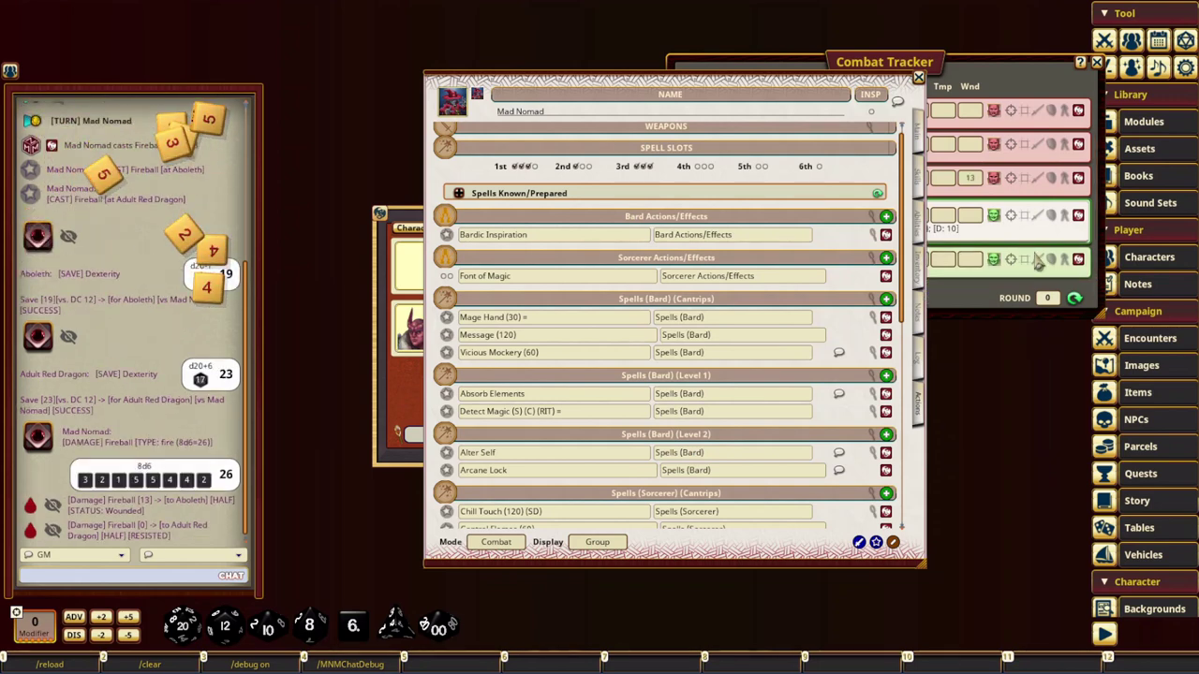
Step: Show Fireball's spell info, compare its damage at levels 4, 5 and 6, and cast it at level 4
scroll(553, 332, down, 3)
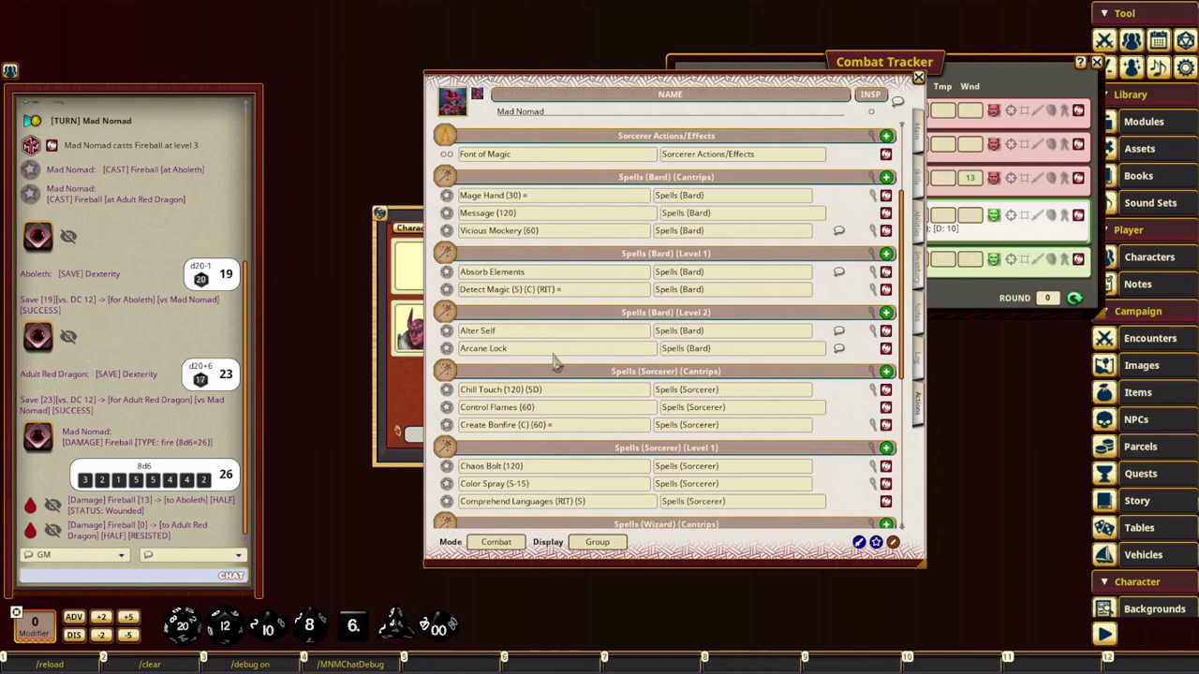
scroll(525, 356, down, 7)
scroll(525, 401, down, 2)
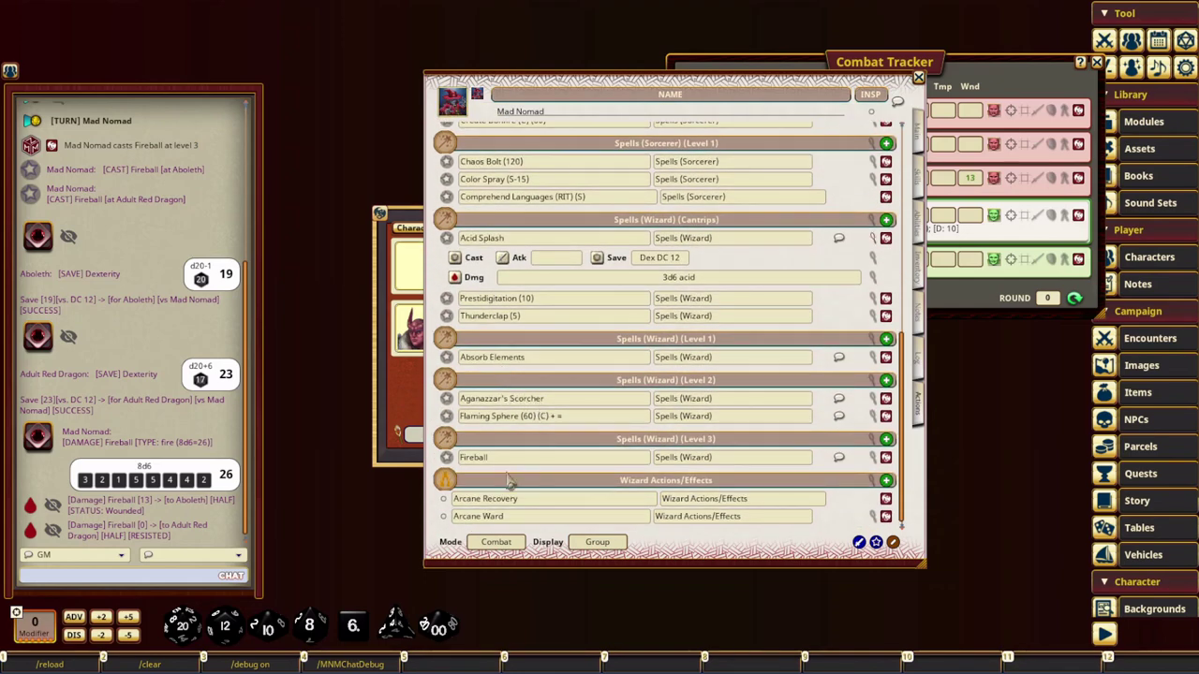
click(447, 458)
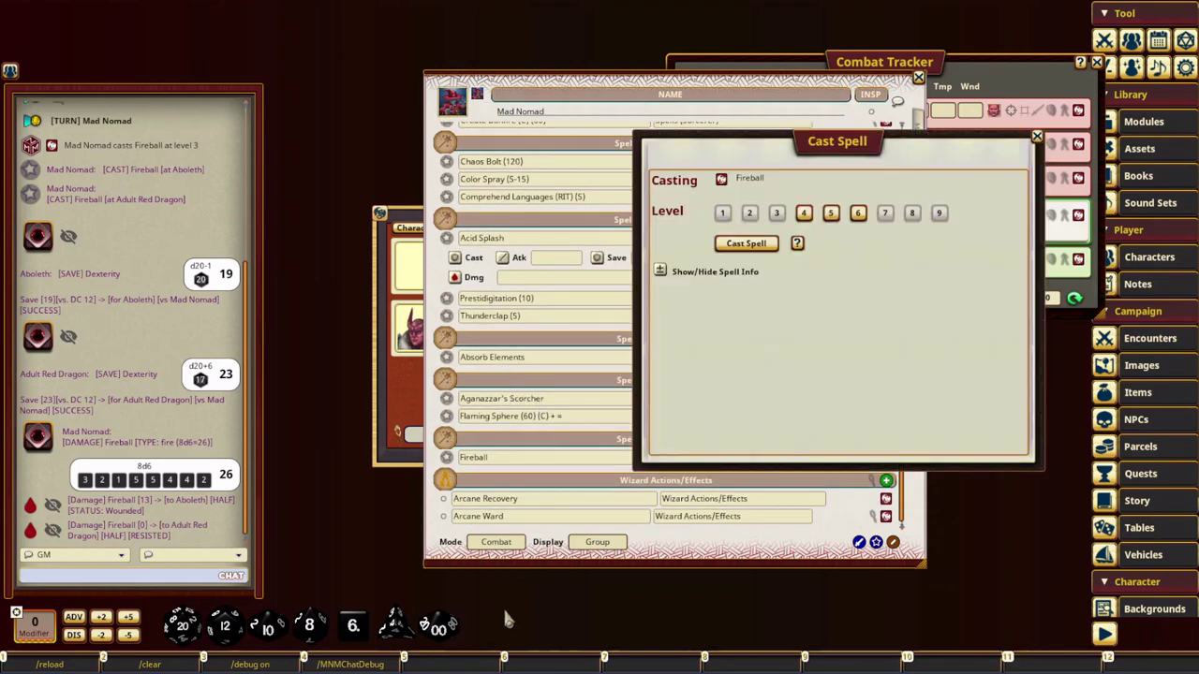
click(804, 215)
click(661, 271)
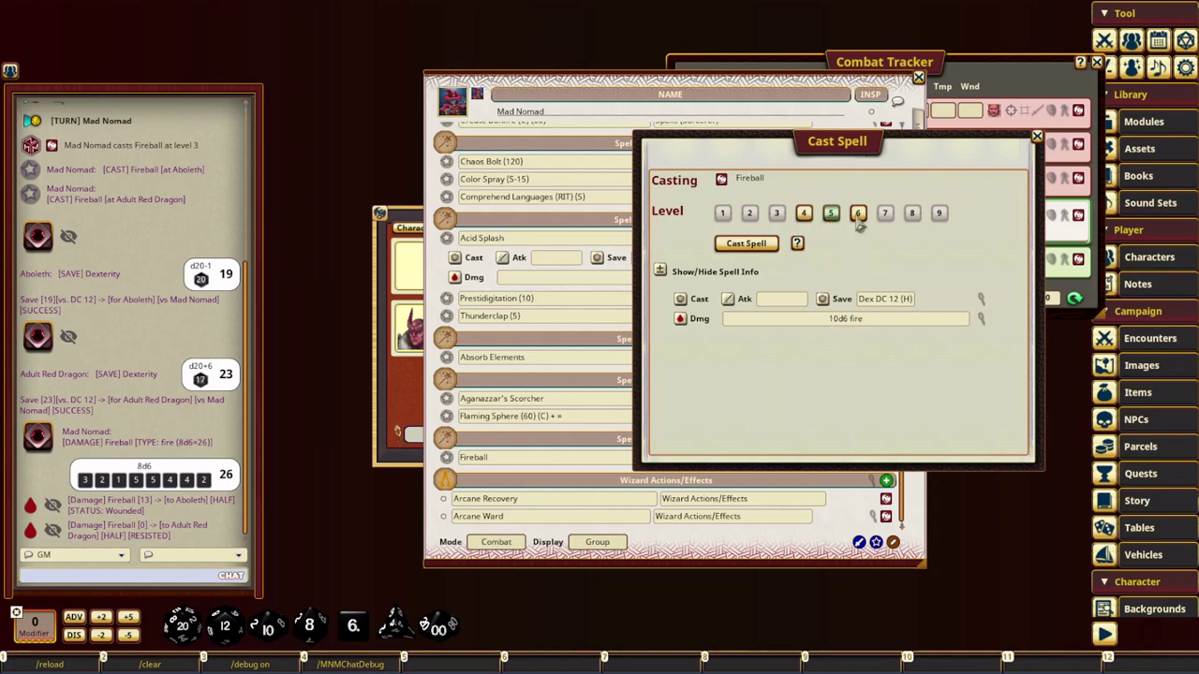
click(858, 215)
click(808, 217)
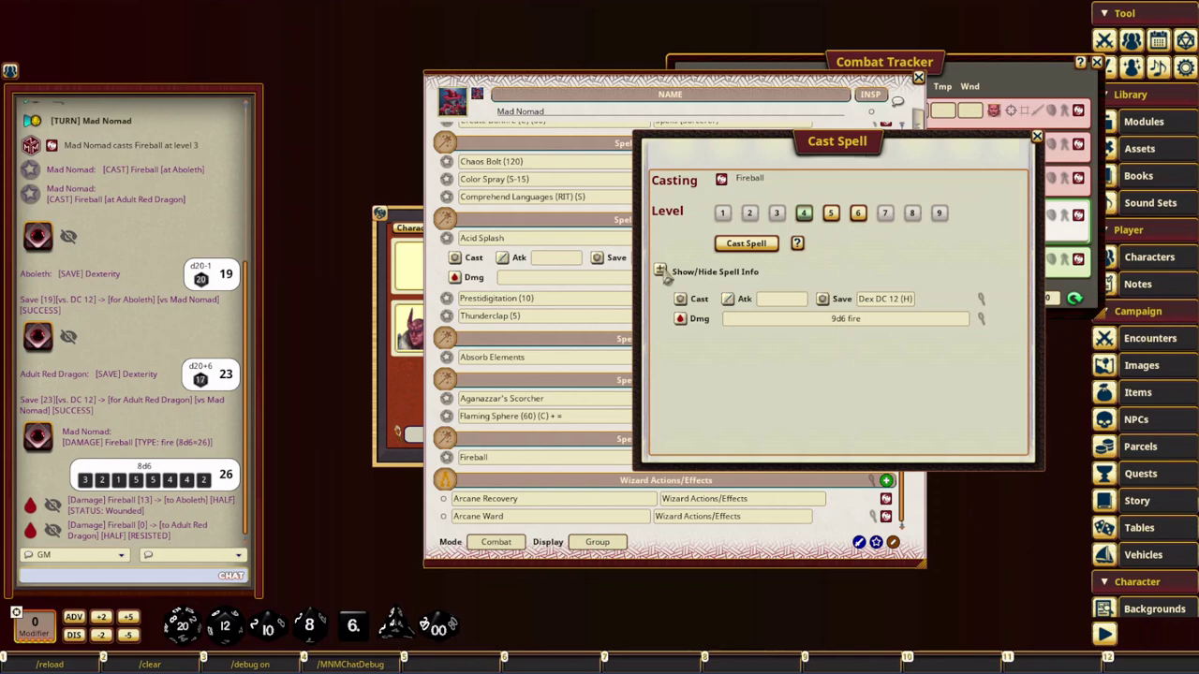
click(747, 244)
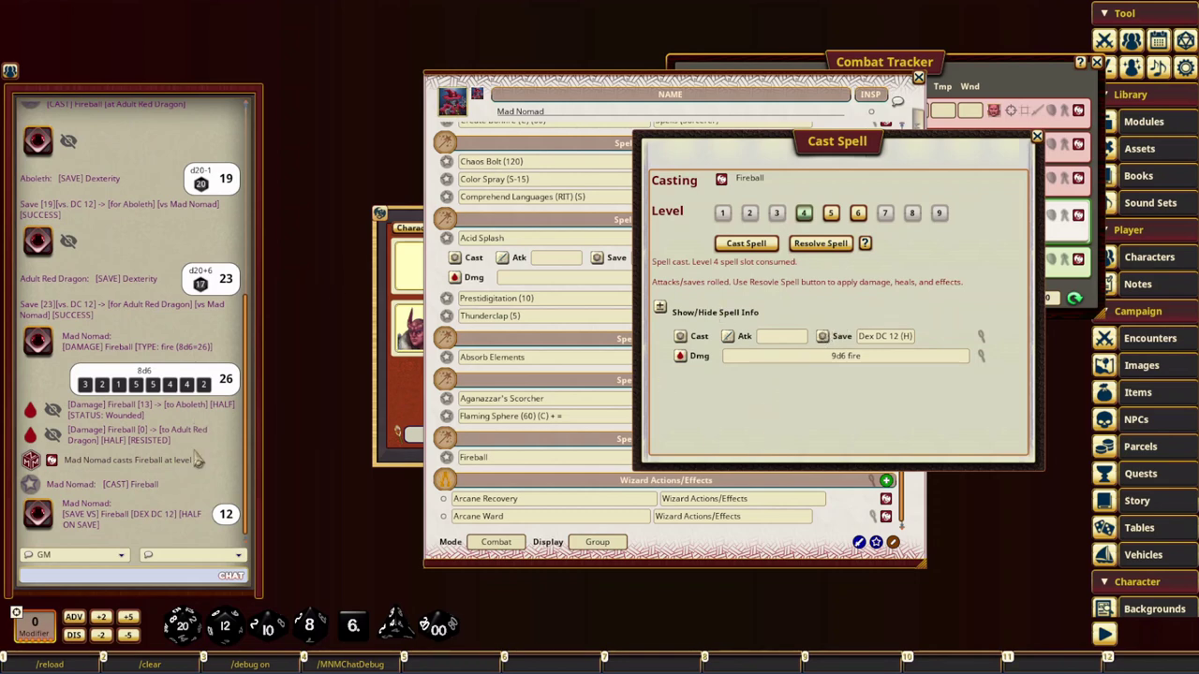
Step: Target the Aboleth and Adult Red Dragon in the Combat Tracker, and cast and resolve Fireball at level 4 against them
drag(777, 415, 455, 410)
click(974, 143)
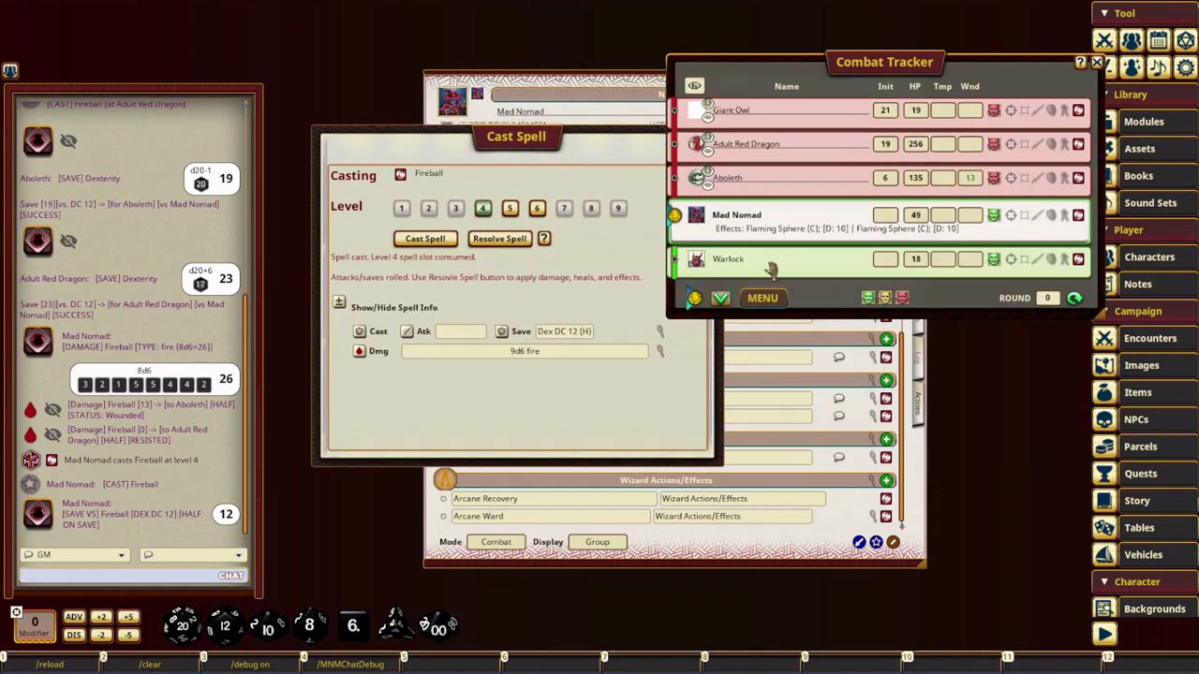
ctrl+click(698, 178)
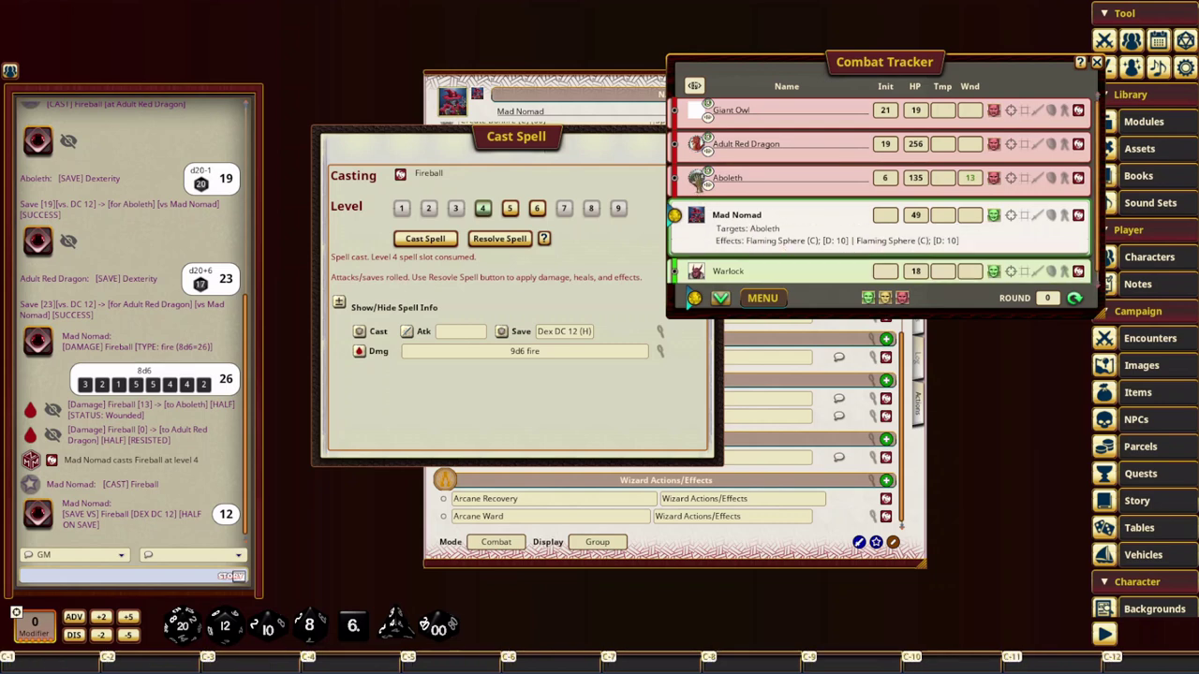
drag(516, 422, 665, 463)
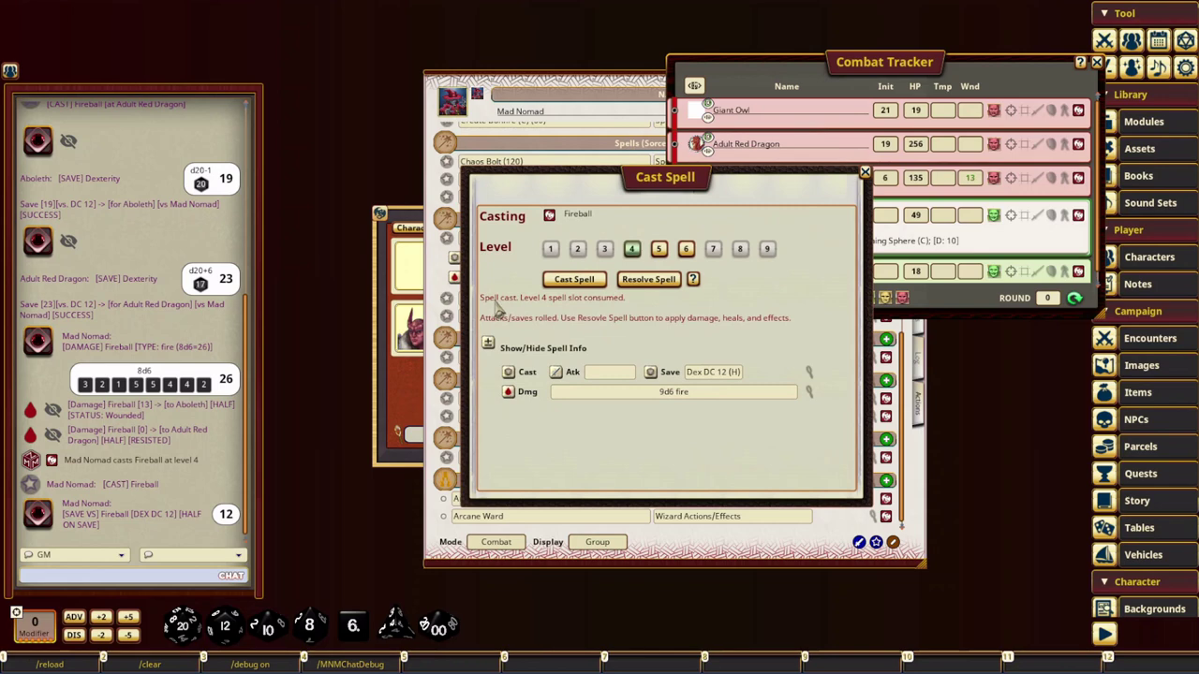
click(587, 285)
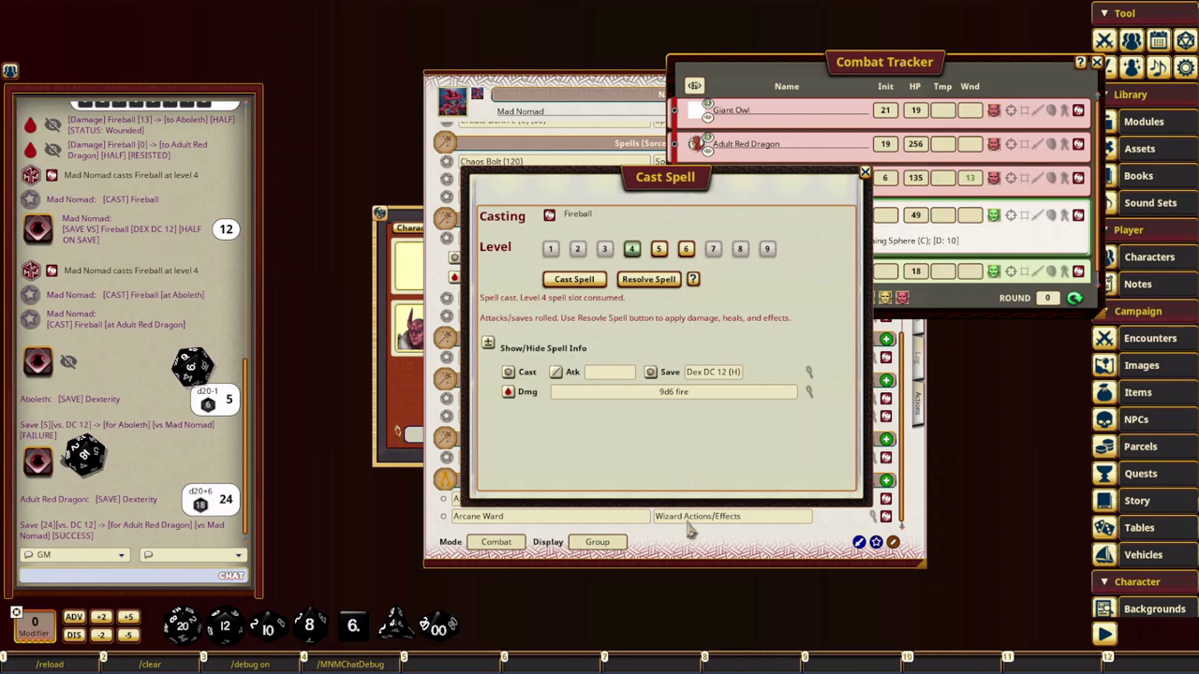
click(648, 278)
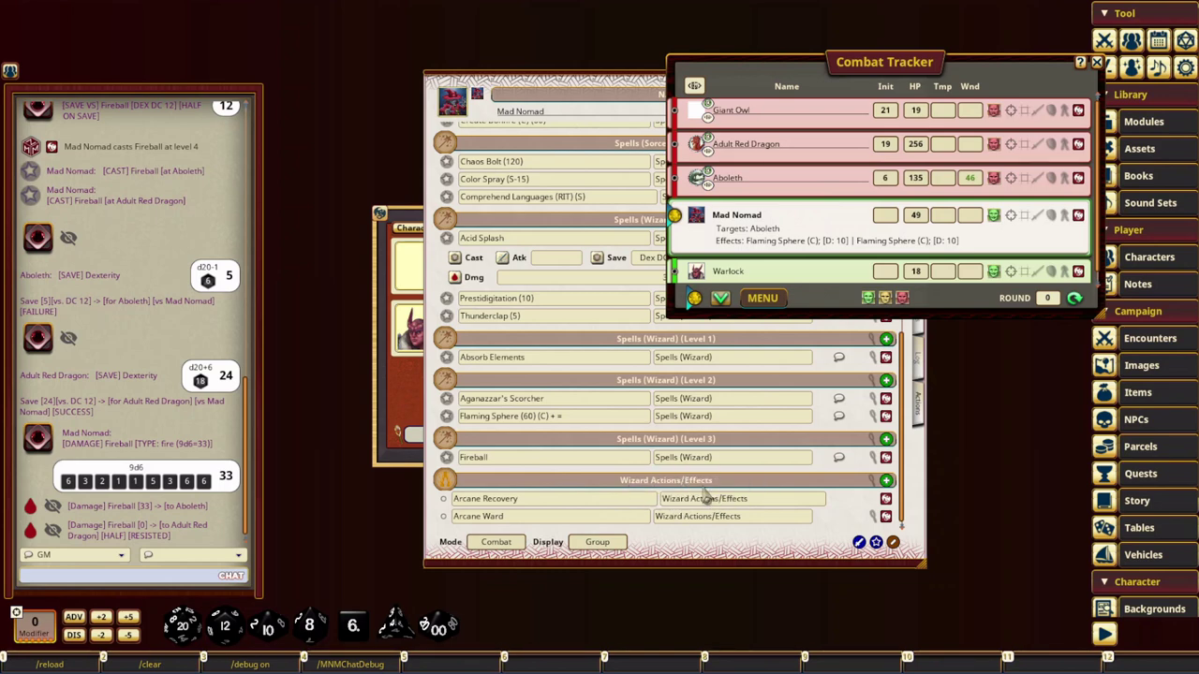
Step: Prepare the bard spell Absorb Elements for casting, show its spell info and select level 4
scroll(637, 489, up, 5)
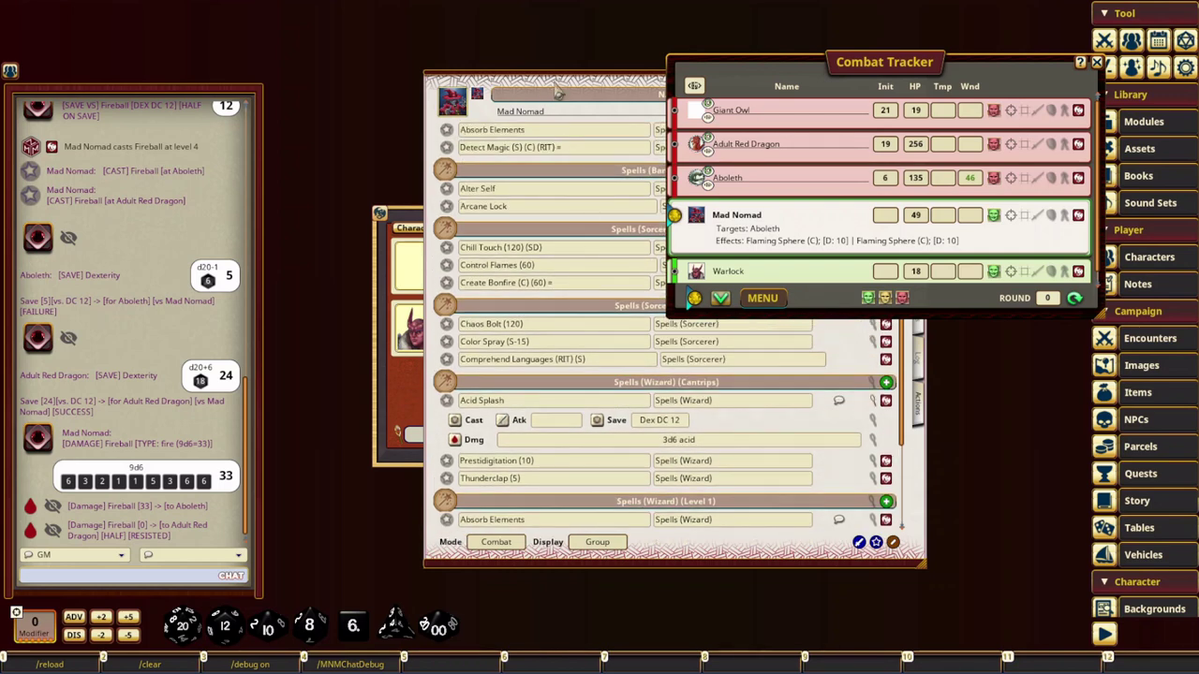
scroll(590, 174, up, 2)
click(596, 105)
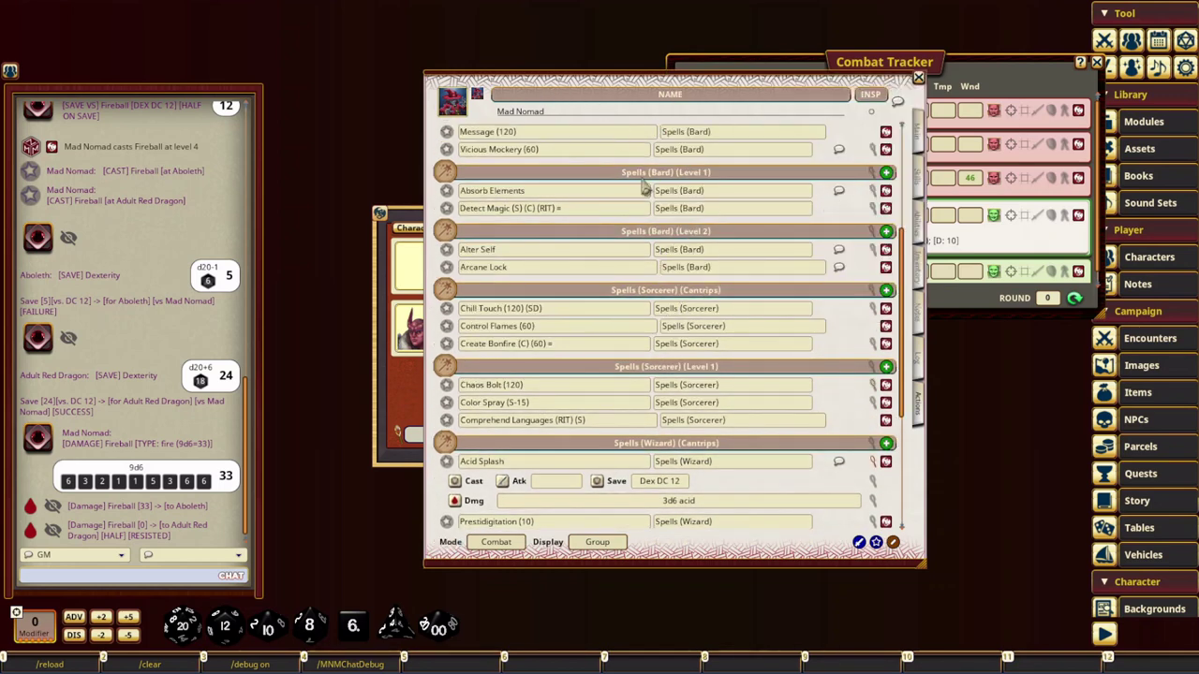
click(447, 192)
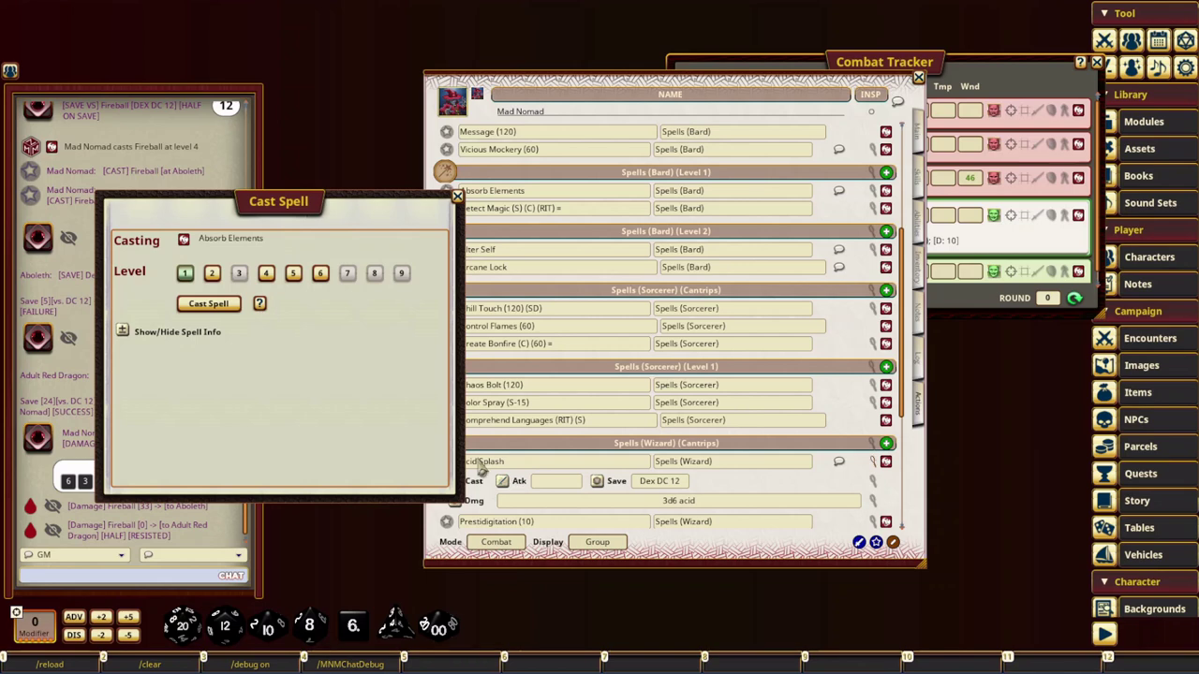
drag(289, 409, 683, 430)
click(519, 353)
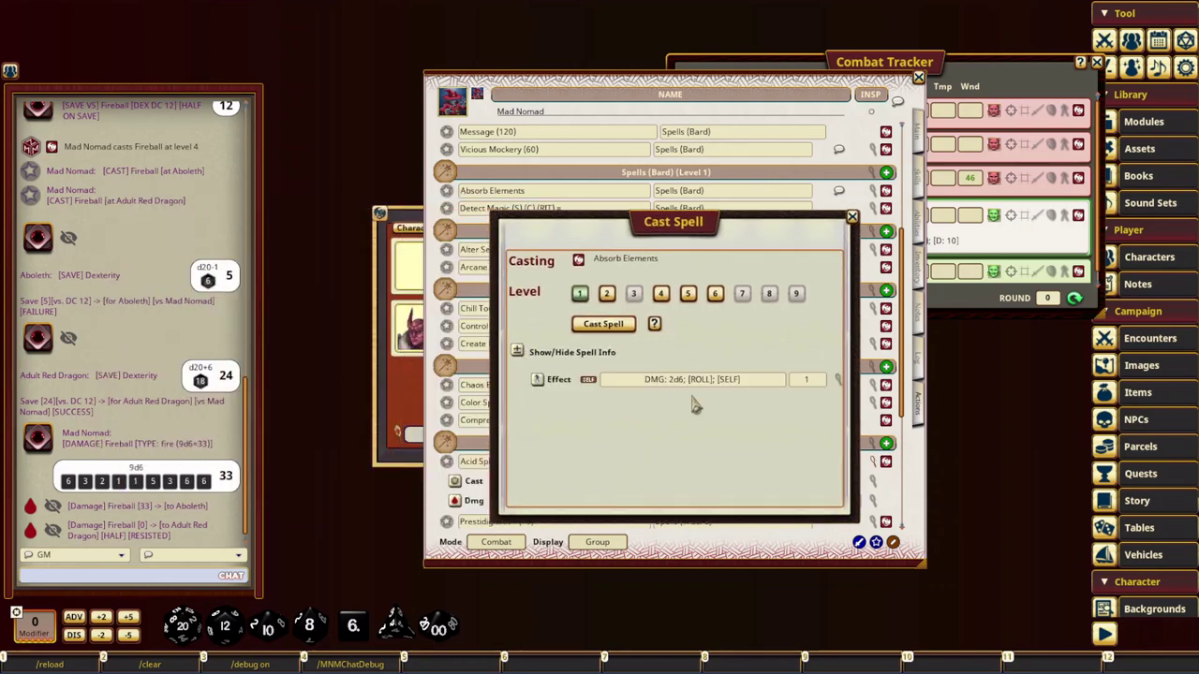
click(607, 296)
drag(727, 432, 733, 464)
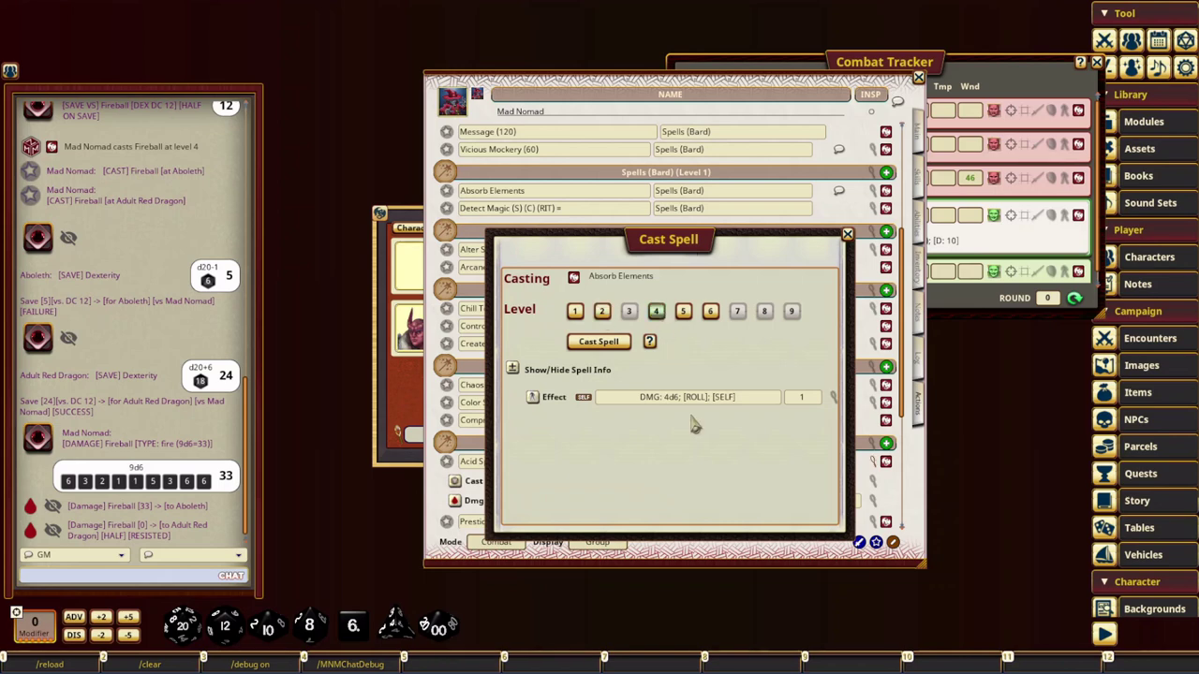
Step: Cast and resolve Absorb Elements at level 4, and check the effect on Mad Nomad in the Combat Tracker
click(610, 343)
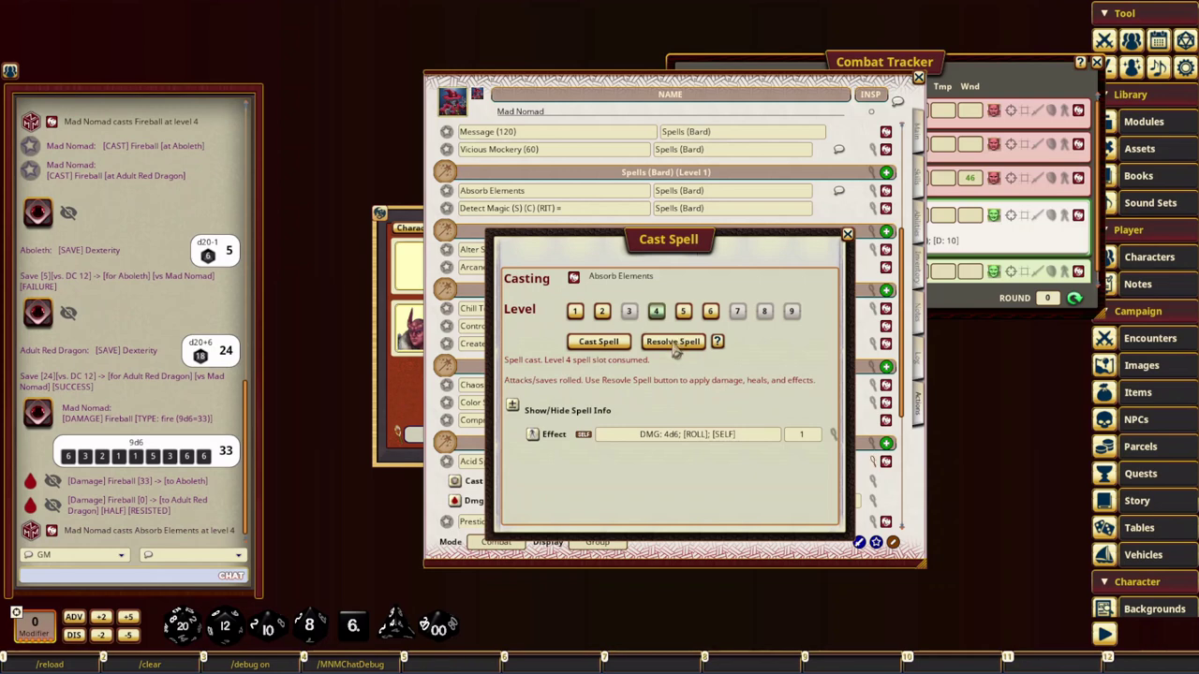
click(673, 342)
click(971, 286)
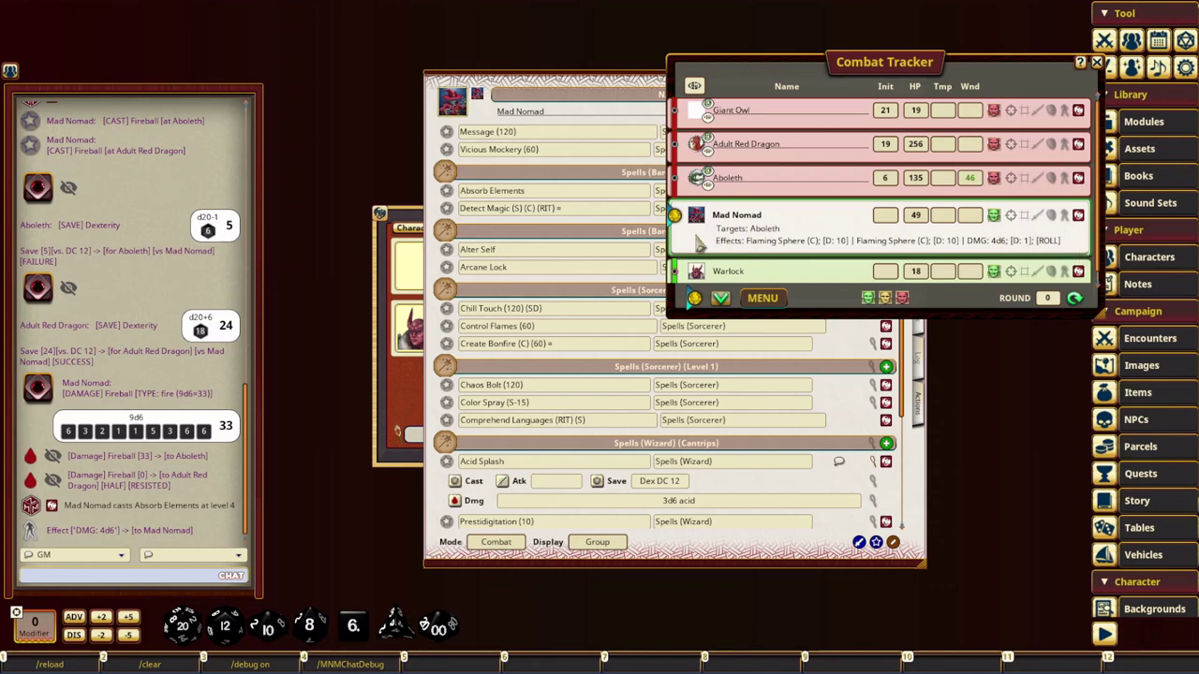
Step: Look through the wizard and sorcerer spell groups and expand the actions of the sorcerer cantrip Chill Touch
click(918, 488)
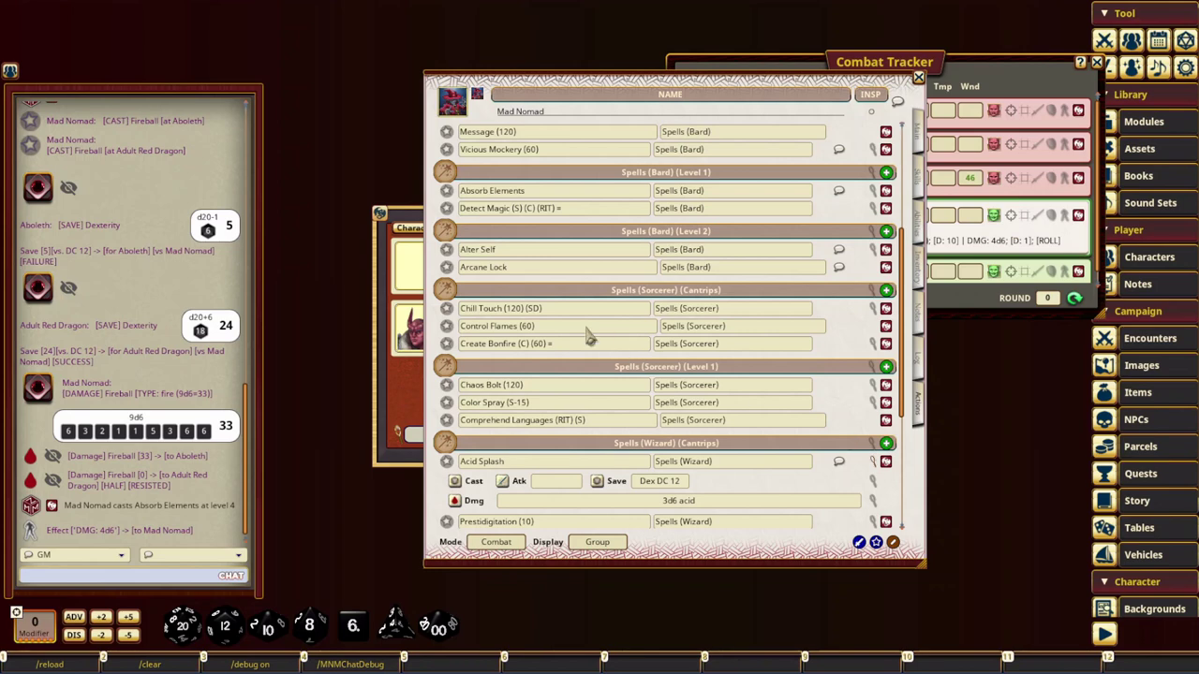
scroll(574, 328, down, 5)
scroll(566, 367, down, 2)
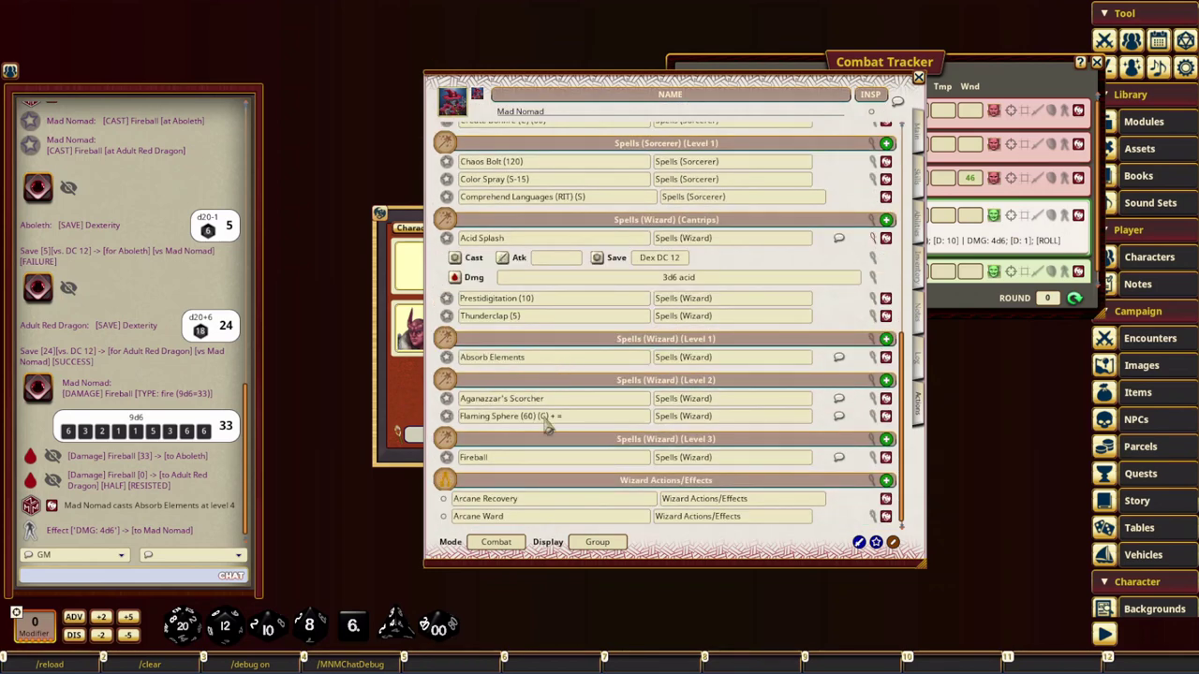
scroll(514, 460, up, 2)
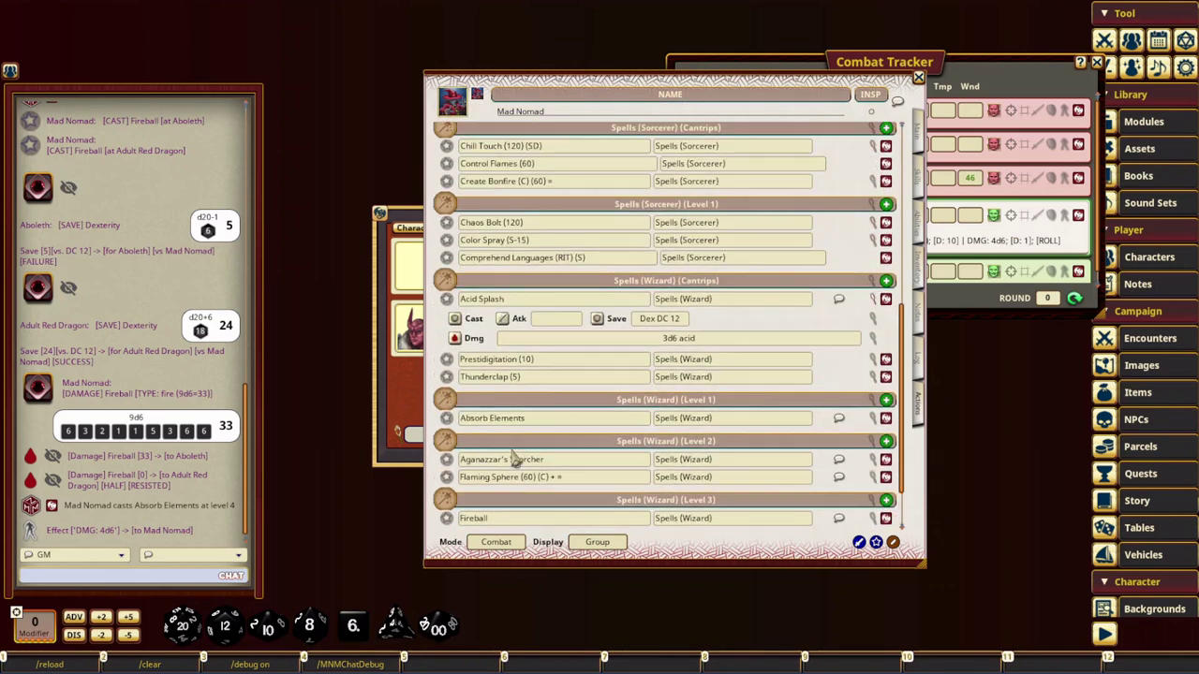
scroll(530, 368, up, 7)
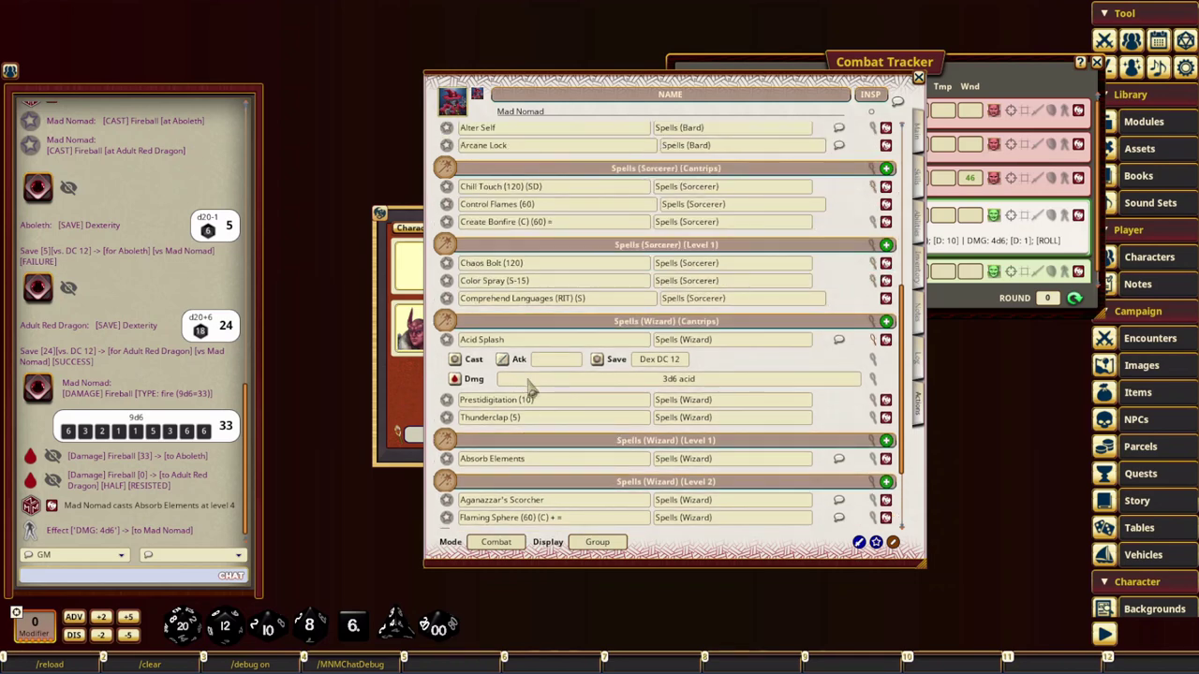
click(872, 351)
Step: Check the Combat Tracker and remaining wizard spells, reposition the character sheet and collapse Chill Touch's actions
click(965, 97)
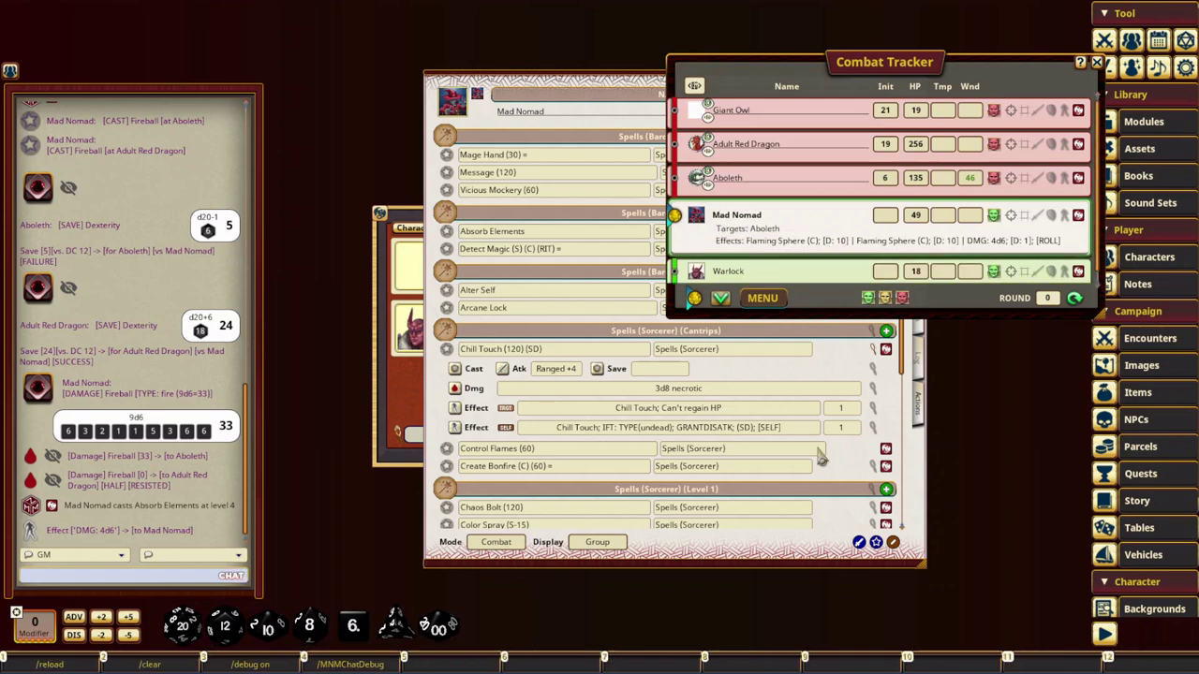
click(904, 440)
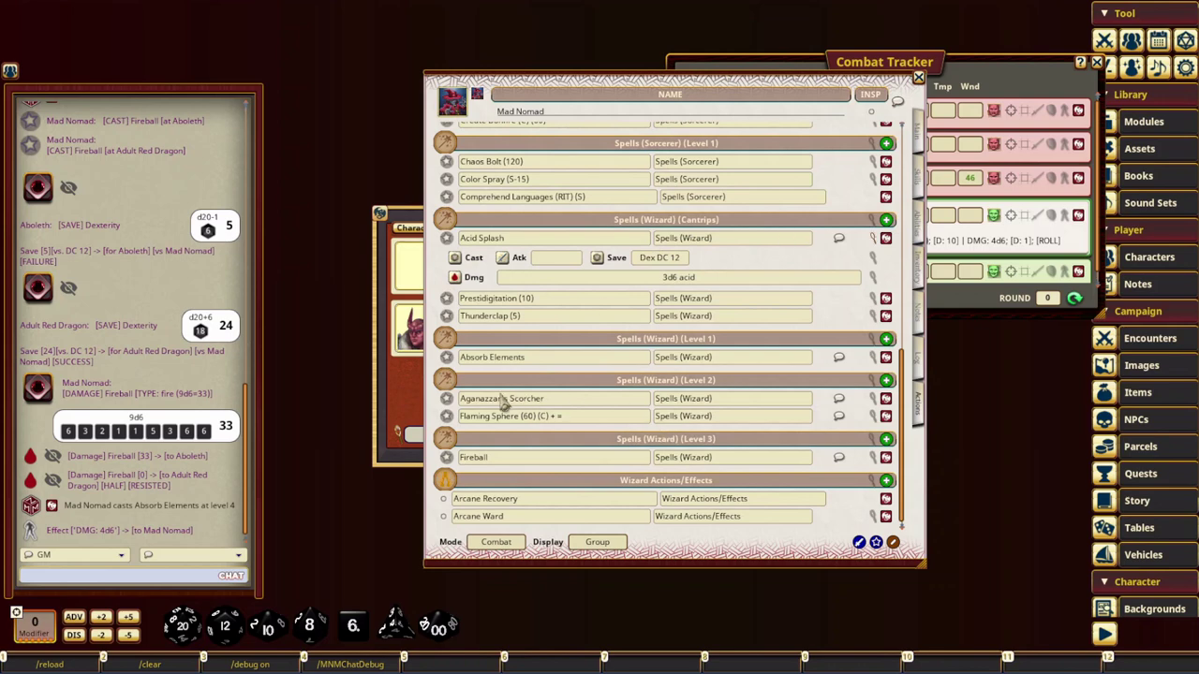
scroll(487, 418, up, 5)
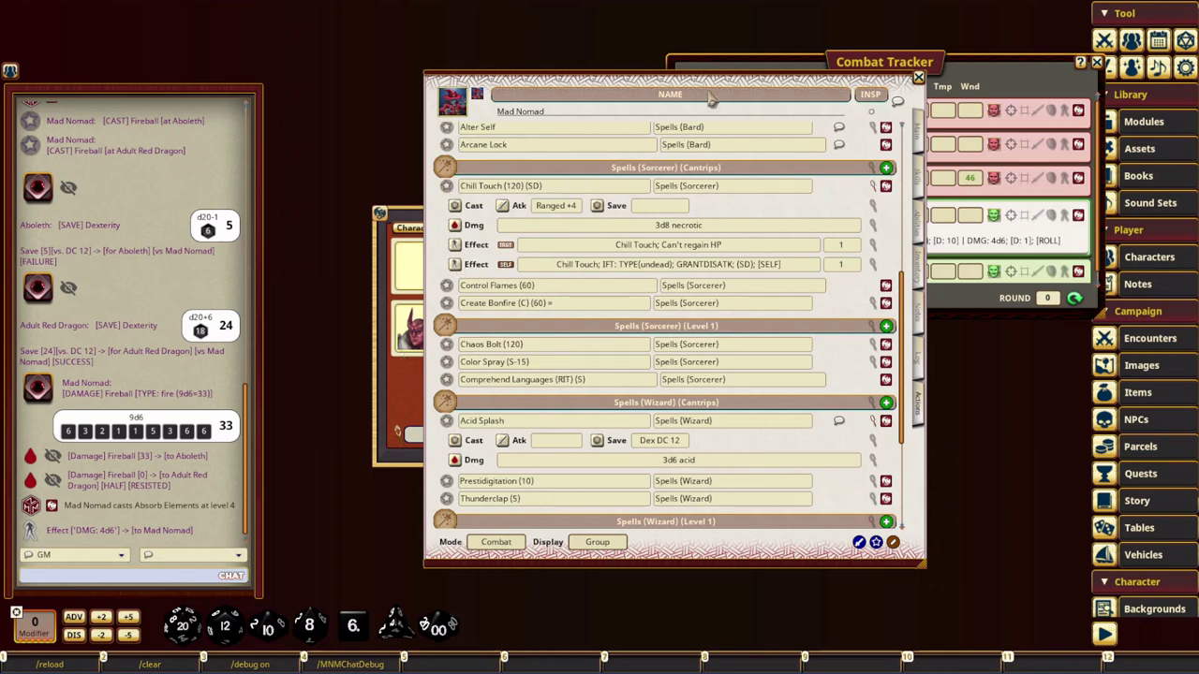
drag(712, 97, 664, 71)
click(822, 215)
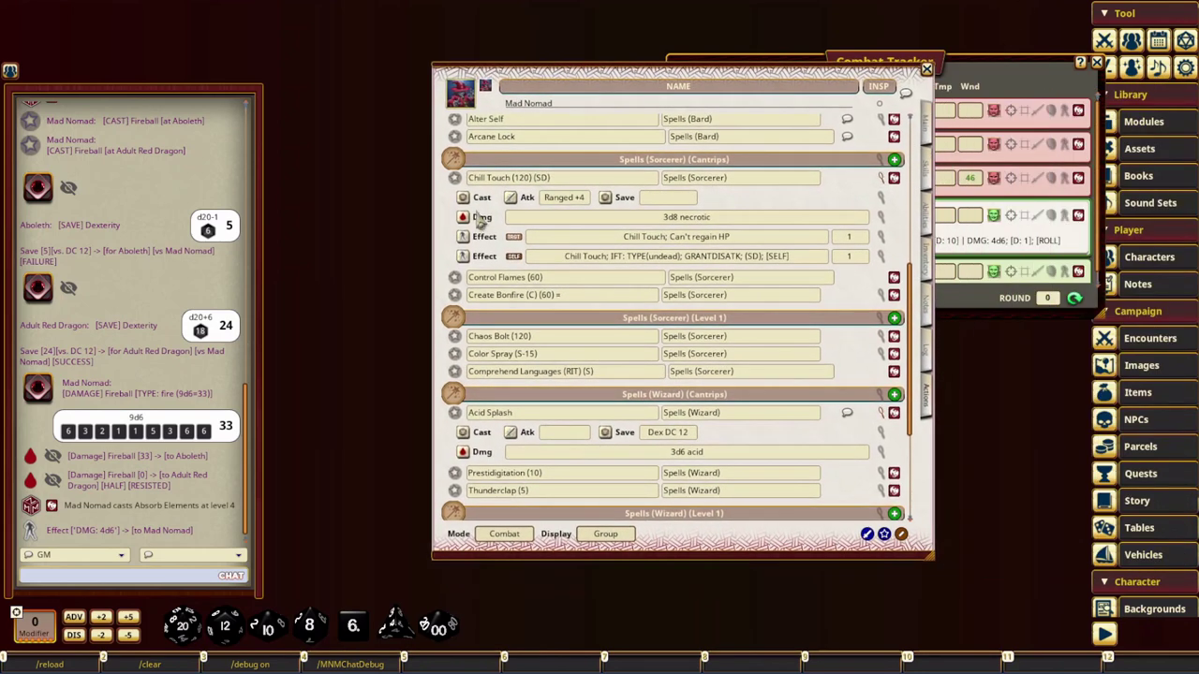
click(880, 179)
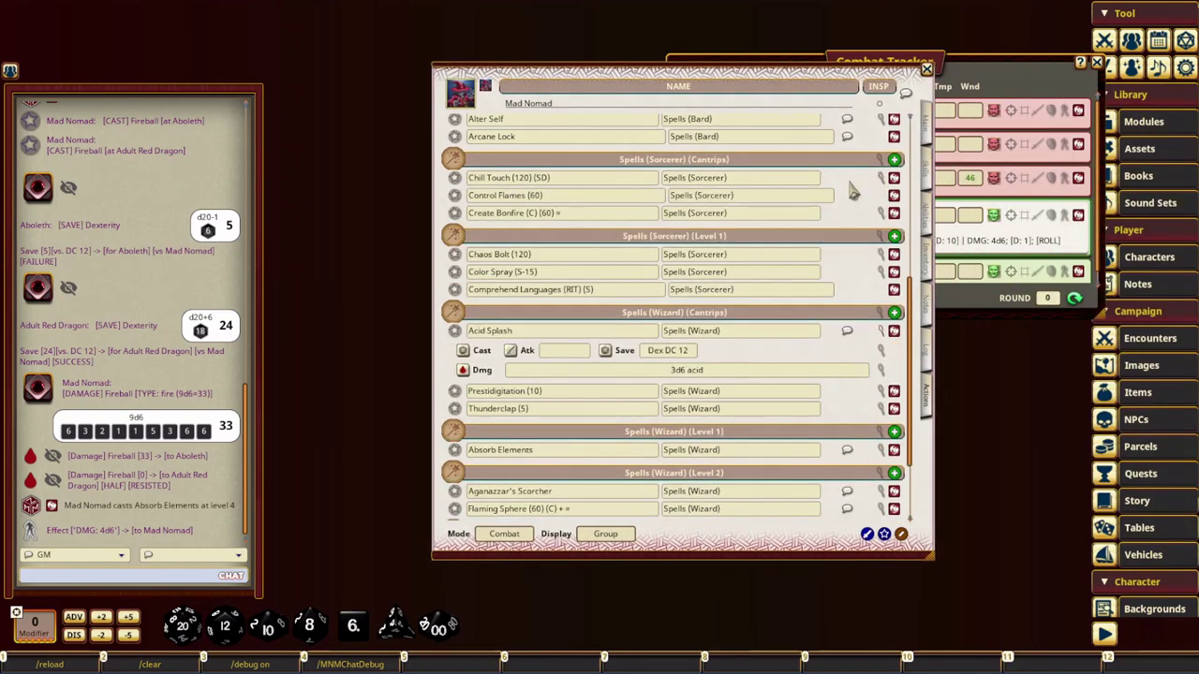
Step: Open the casting window for the sorcerer cantrip Chill Touch and show its spell info
click(455, 178)
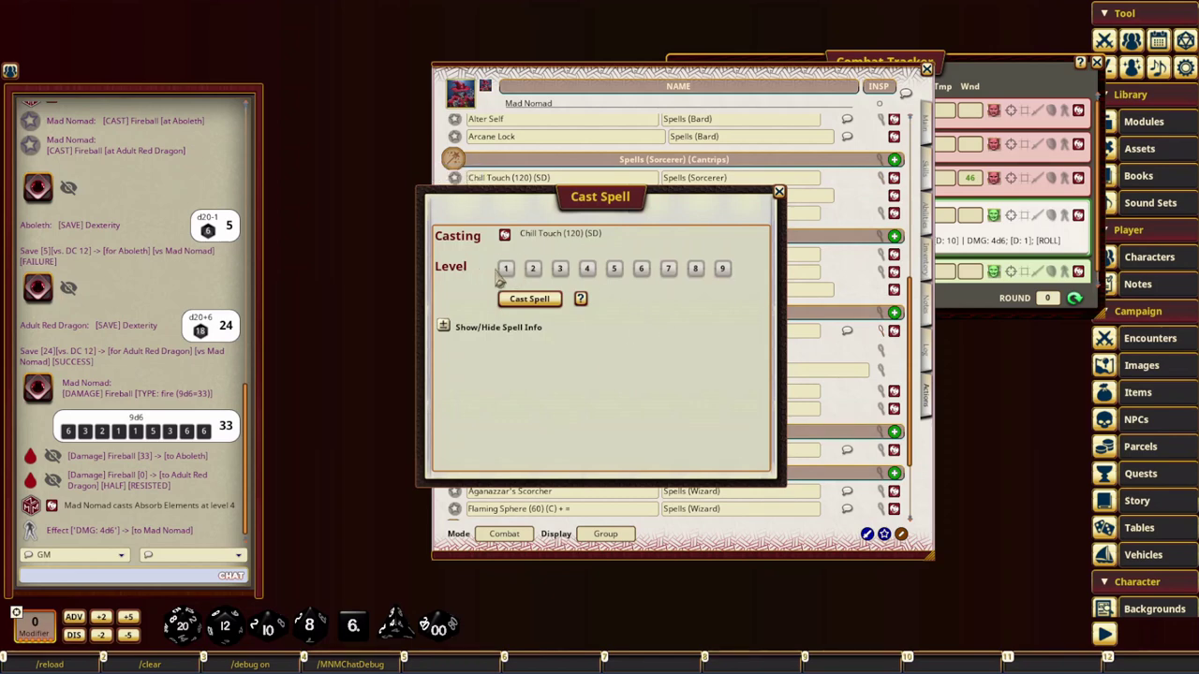
mouse_move(653, 368)
mouse_down()
mouse_move(595, 381)
mouse_move(636, 378)
mouse_up()
click(429, 337)
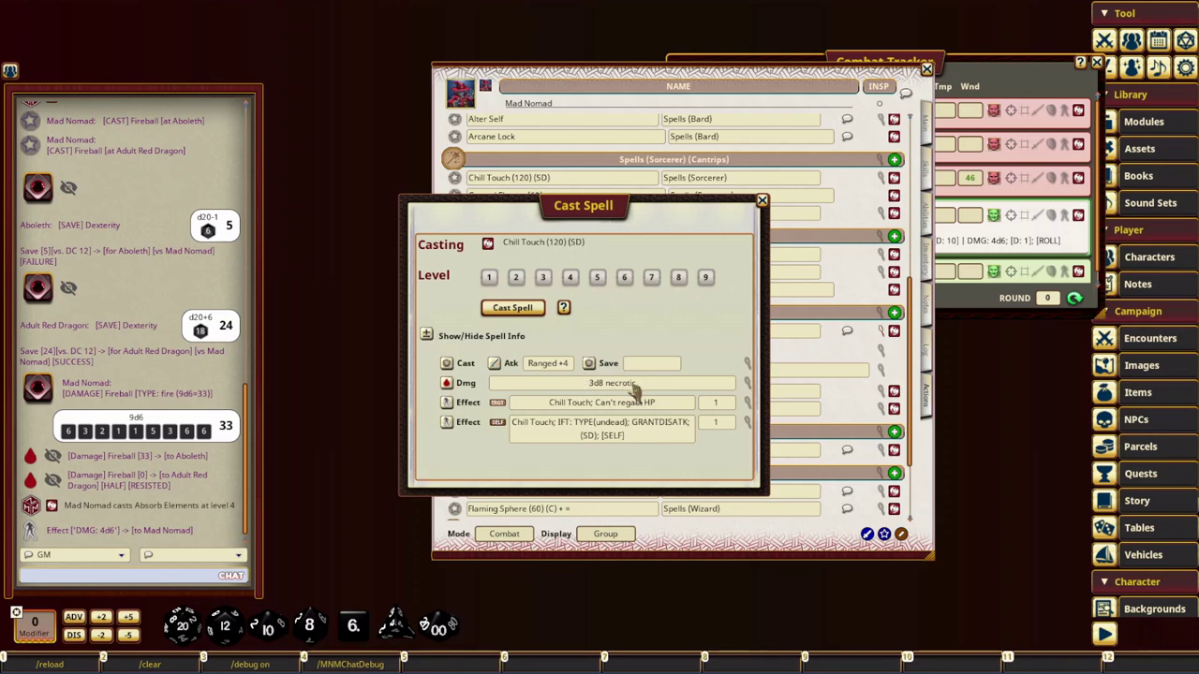
Step: Cast and resolve the sorcerer cantrip Chill Touch at Aboleth, and check the effects in the Combat Tracker
click(513, 308)
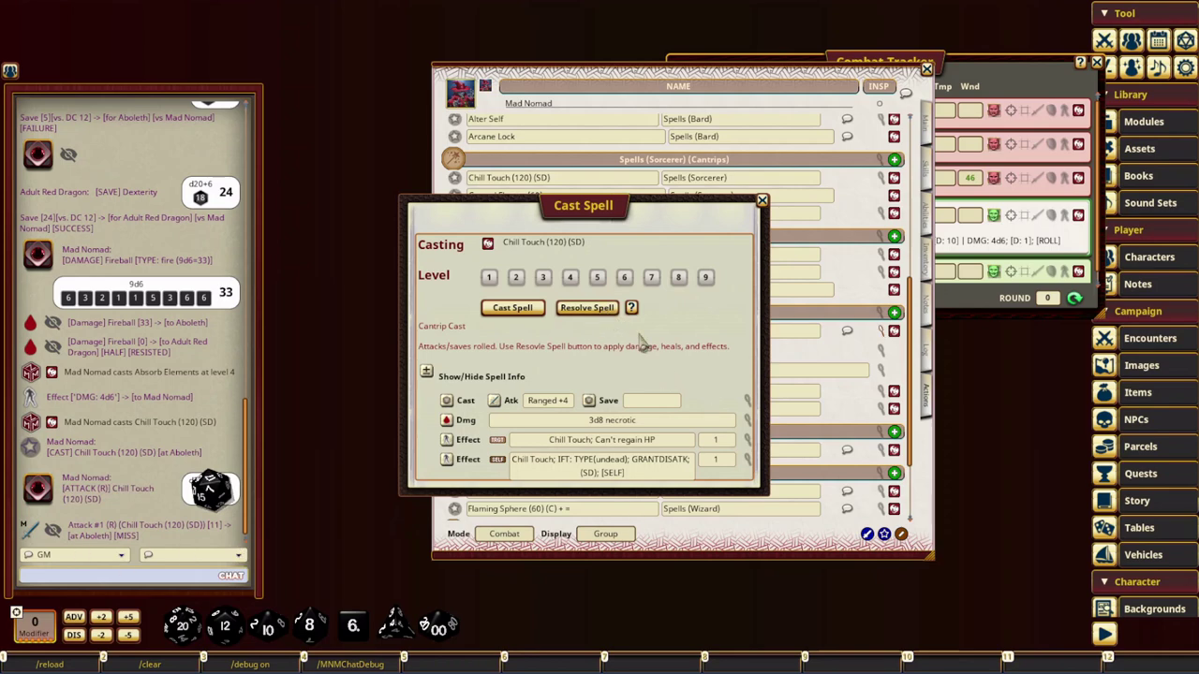
click(587, 307)
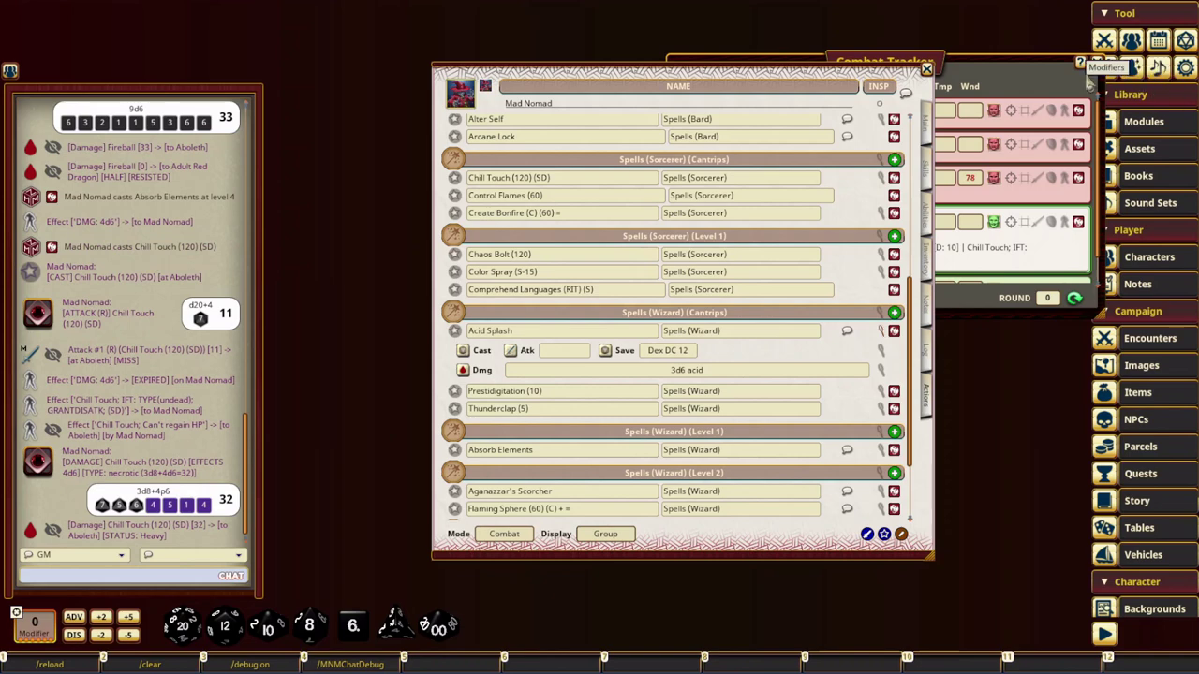
click(1050, 77)
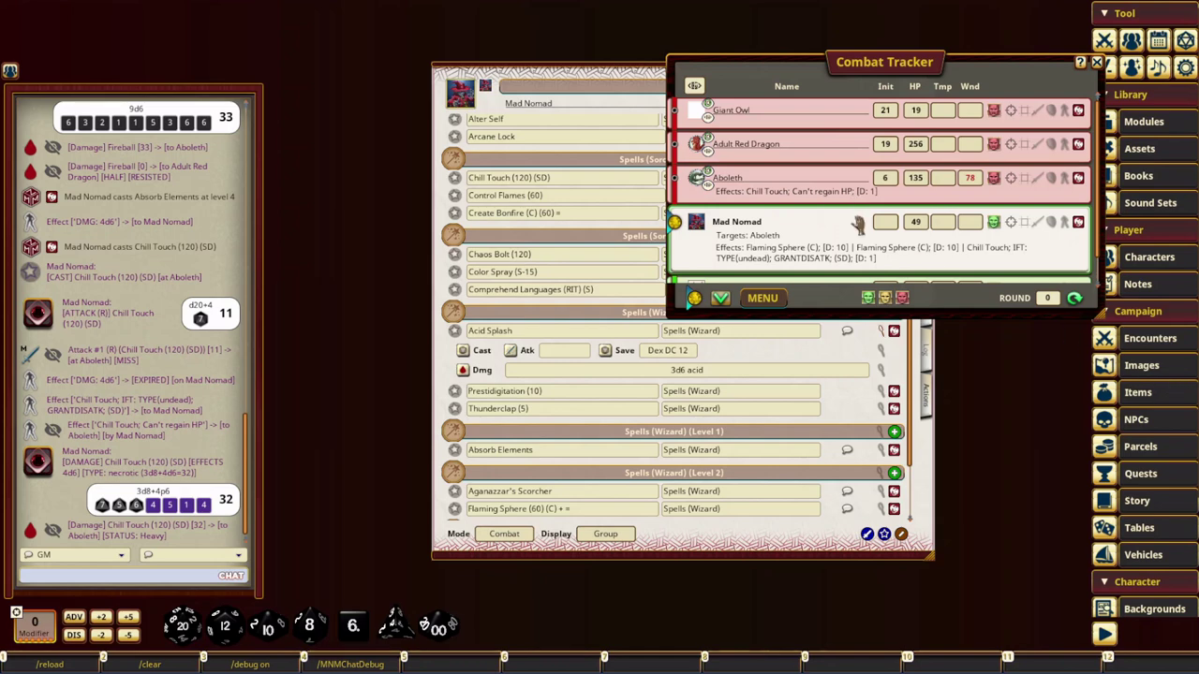
Step: Reposition the character sheet, then view and dismiss the casting window for the wizard cantrip Acid Splash
drag(532, 75, 452, 69)
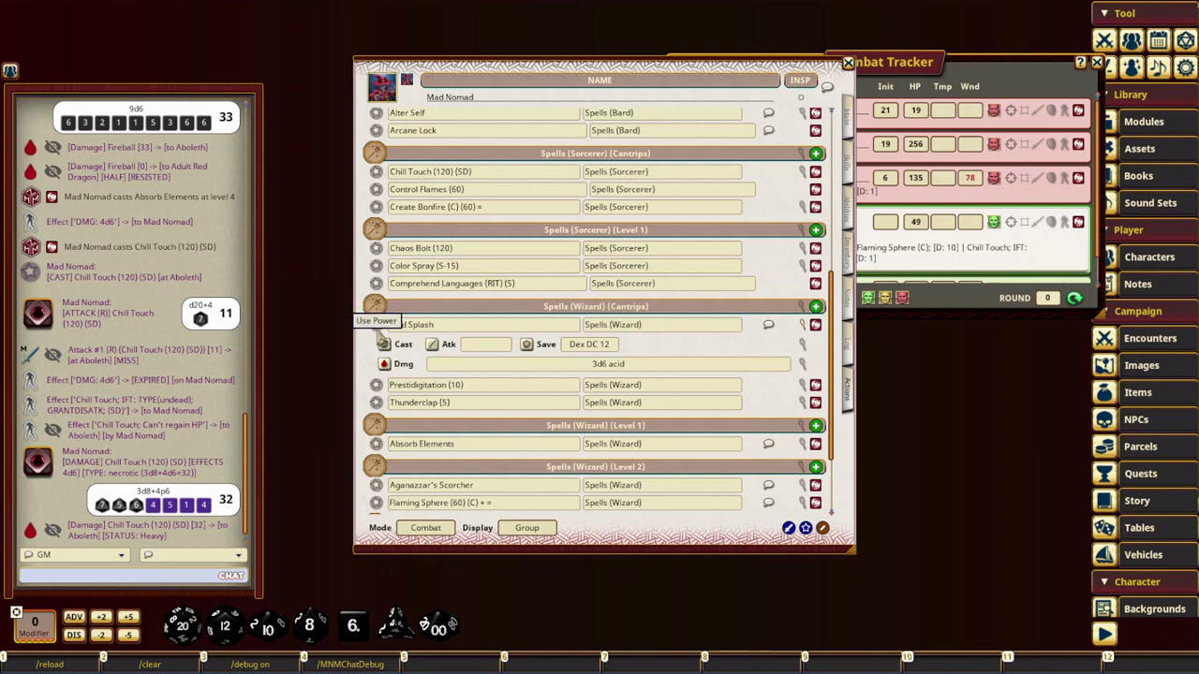
click(384, 344)
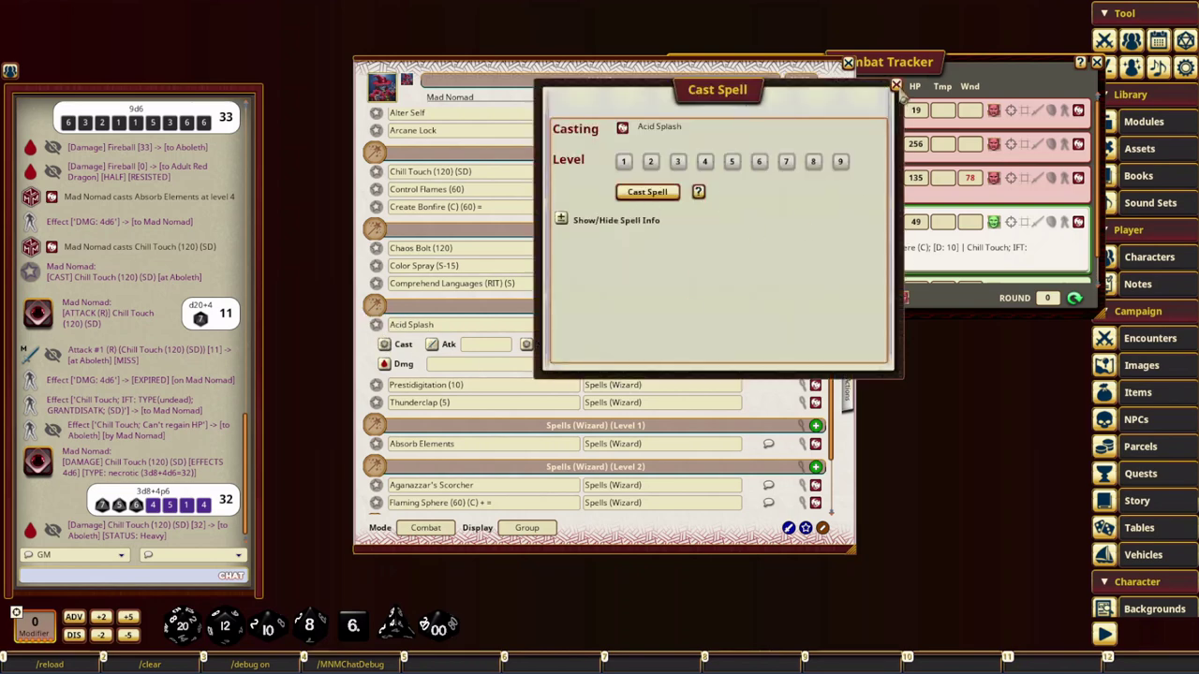
click(896, 86)
click(802, 324)
click(802, 325)
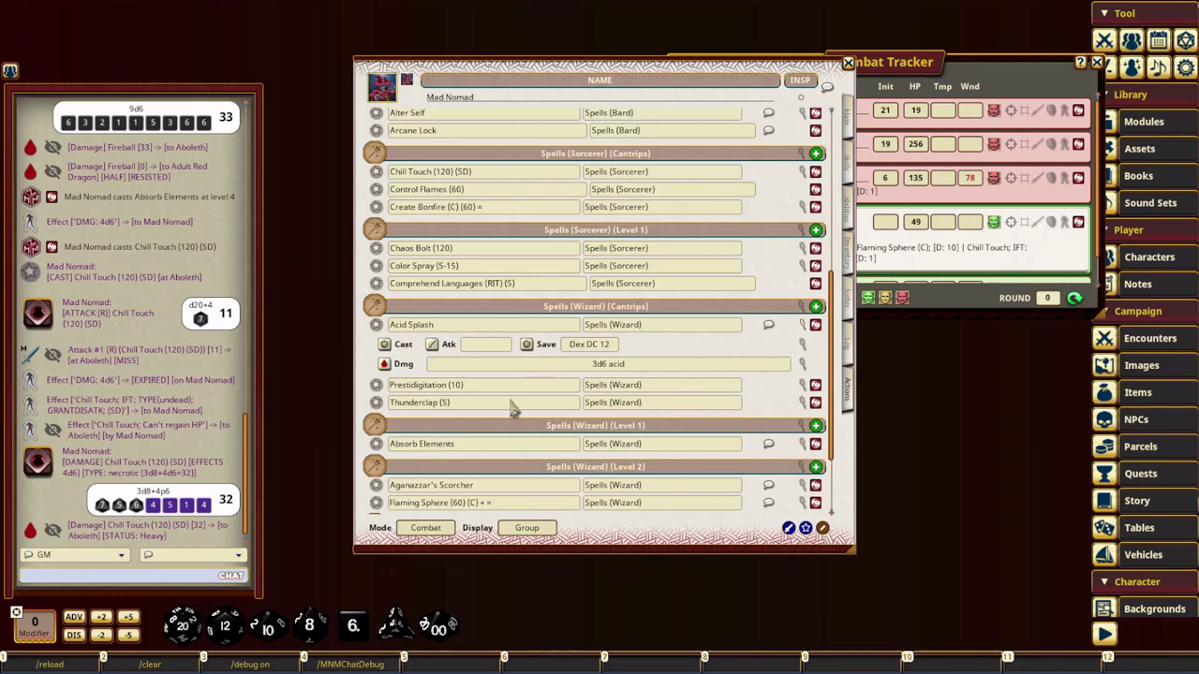
Step: View the actions of the sorcerer spell Color Spray, then collapse the actions of Acid Splash and Color Spray
click(806, 267)
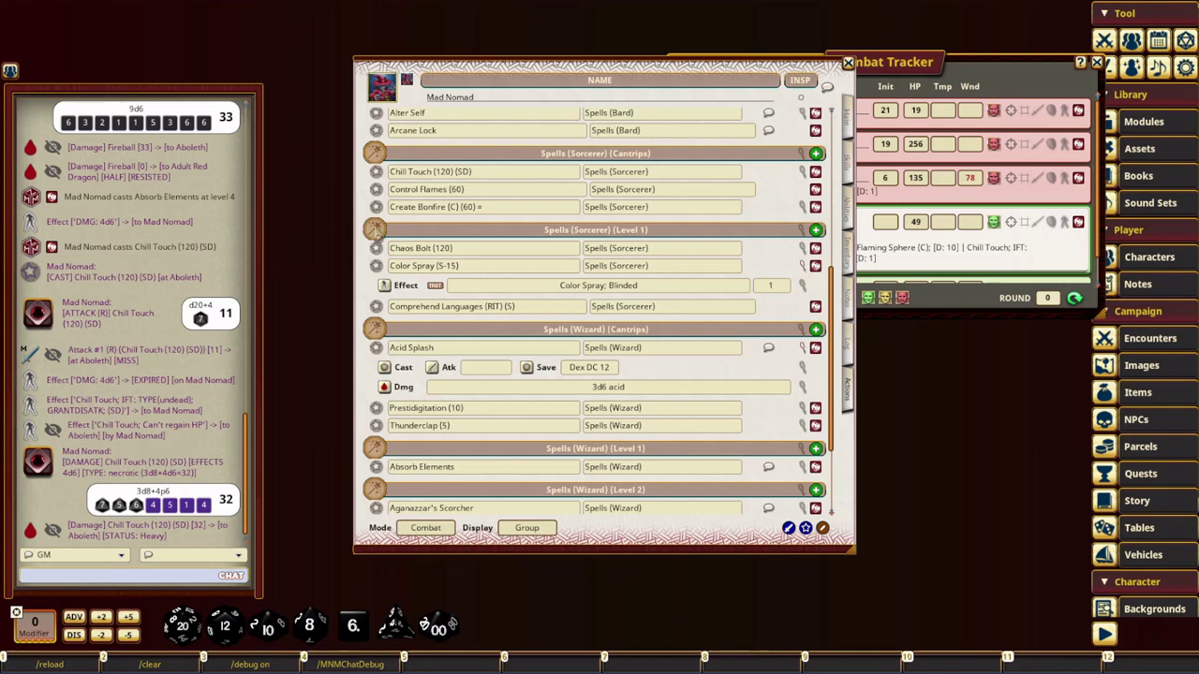
scroll(544, 387, down, 1)
click(802, 327)
click(802, 245)
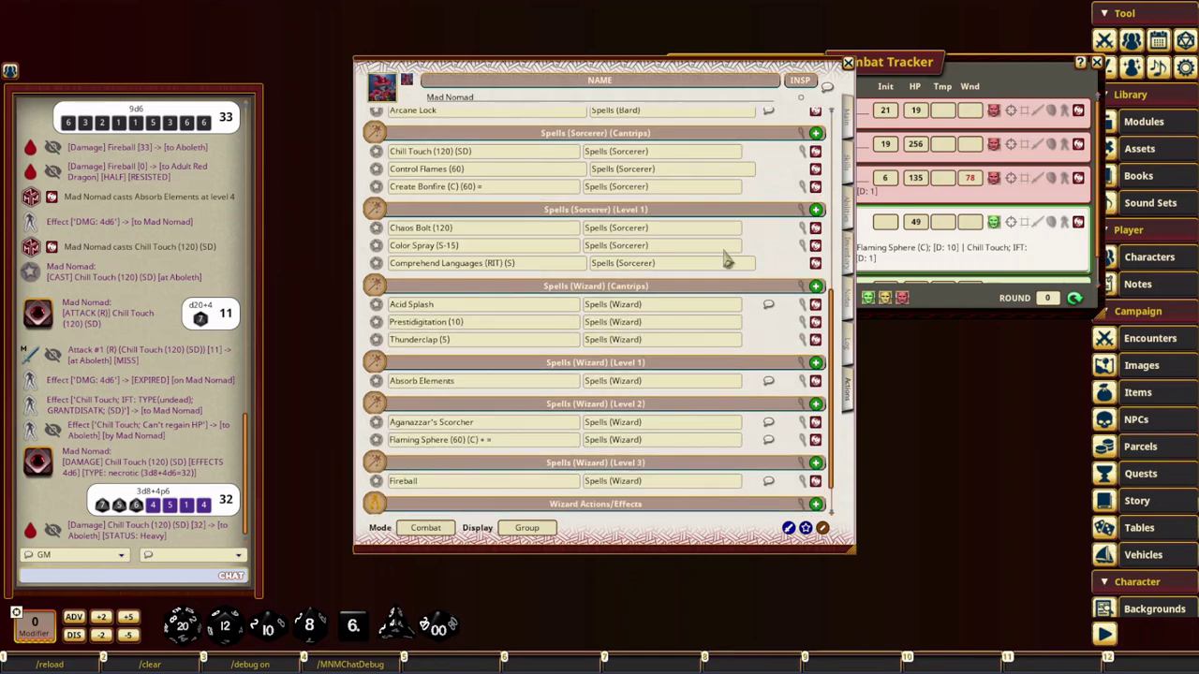
Step: Check the available casting levels in the casting window for Color Spray and close it without casting
click(805, 256)
click(806, 255)
click(376, 245)
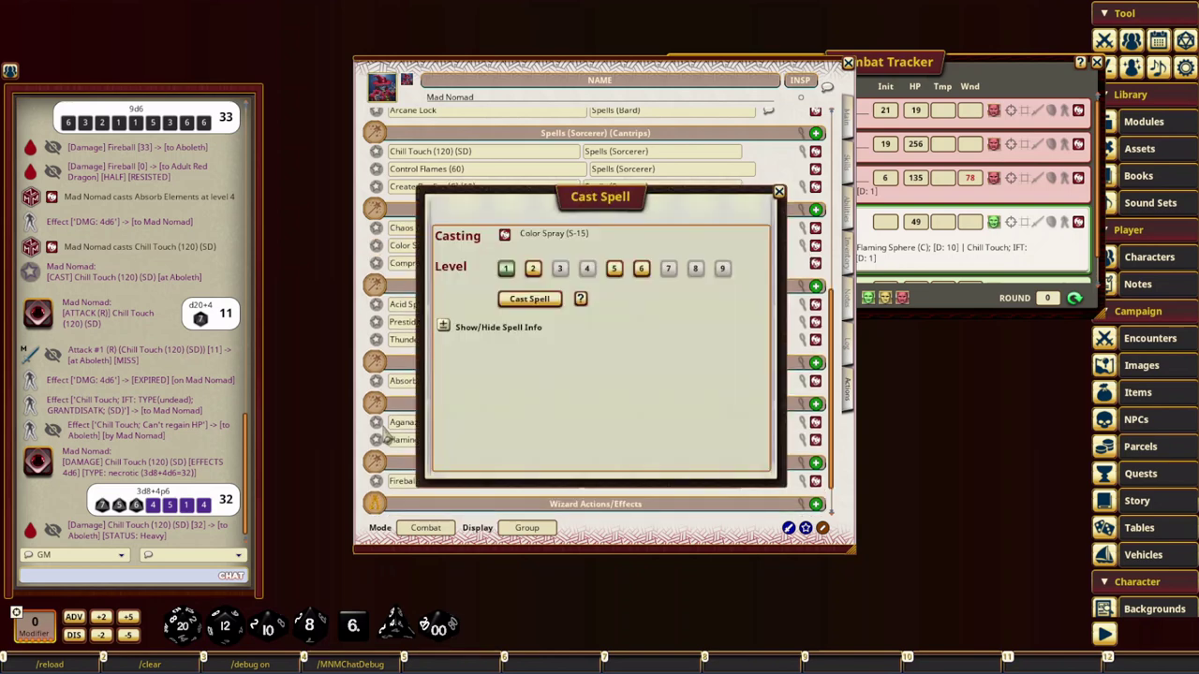
click(780, 193)
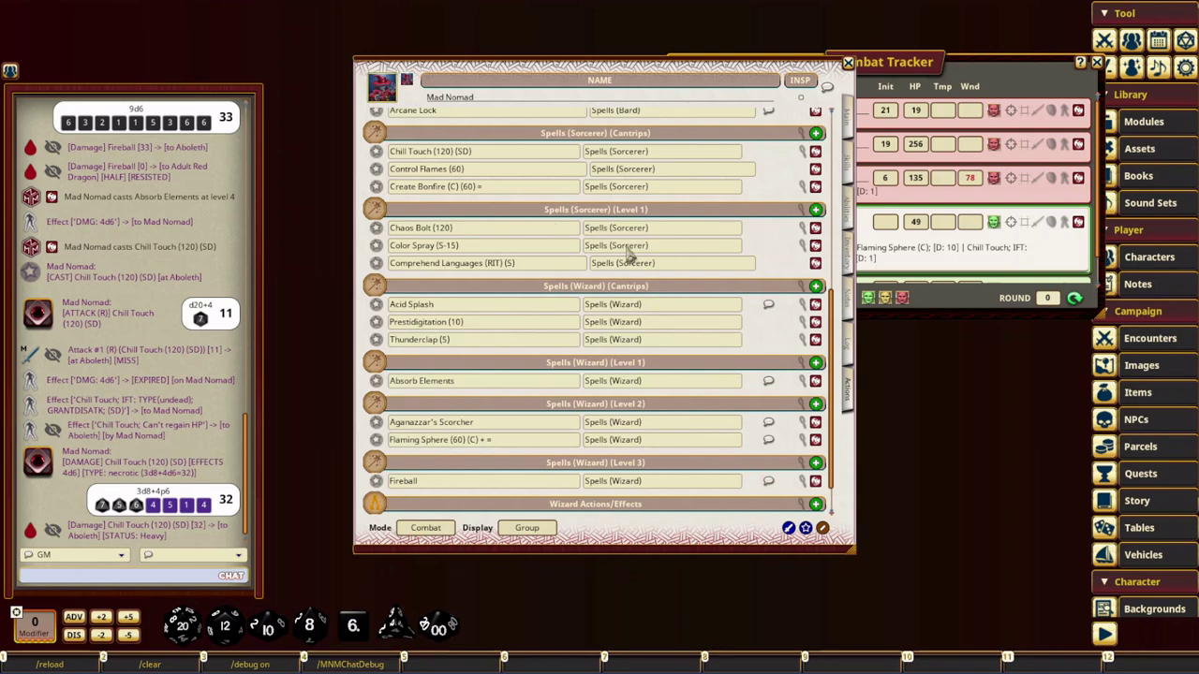
Step: Find the Absorb Elements cast in the chat log and read the linked spell description, including its At Higher Levels text
scroll(140, 319, up, 3)
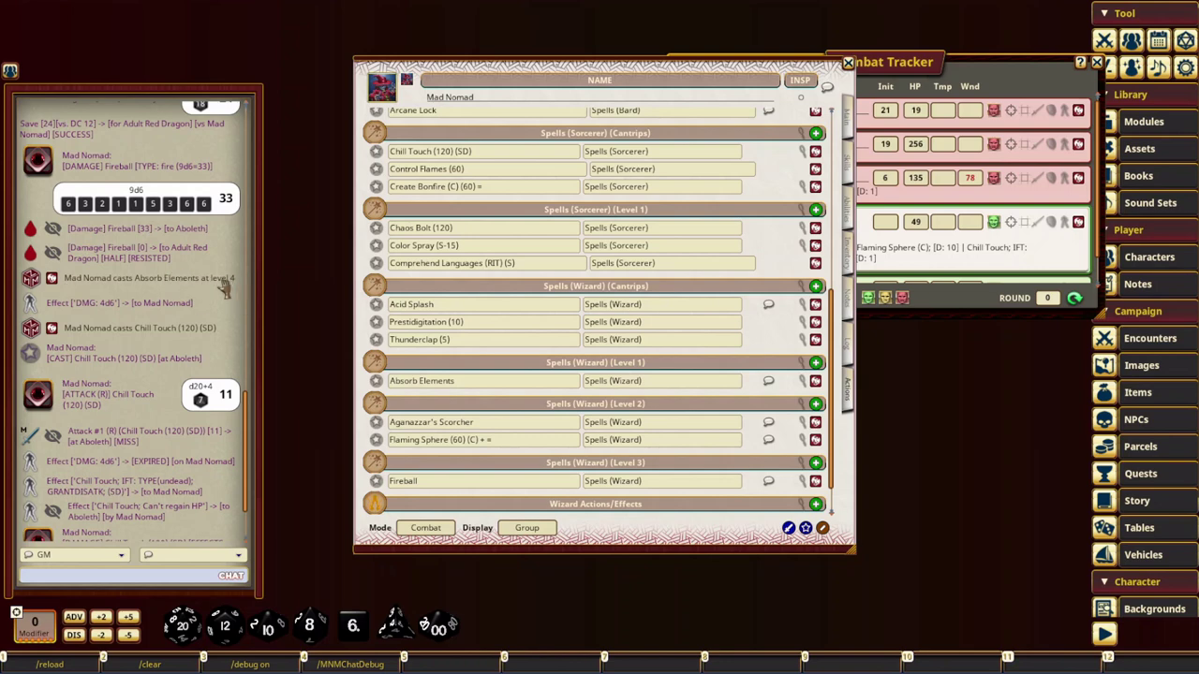
scroll(79, 296, up, 2)
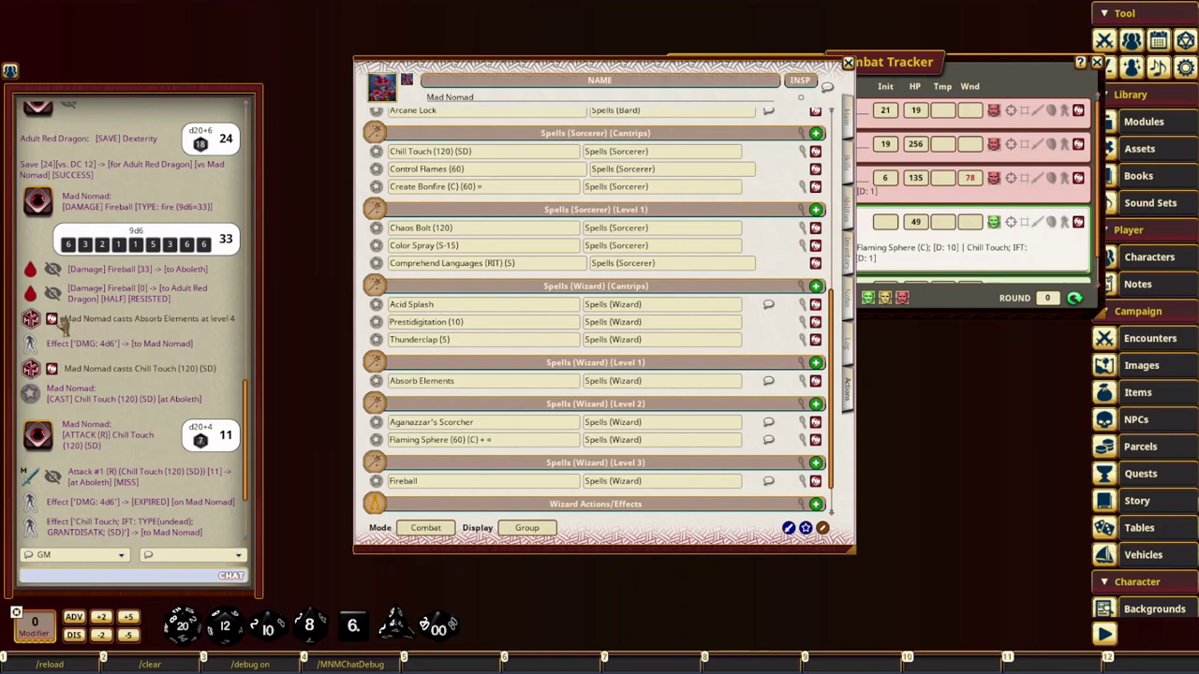
click(52, 320)
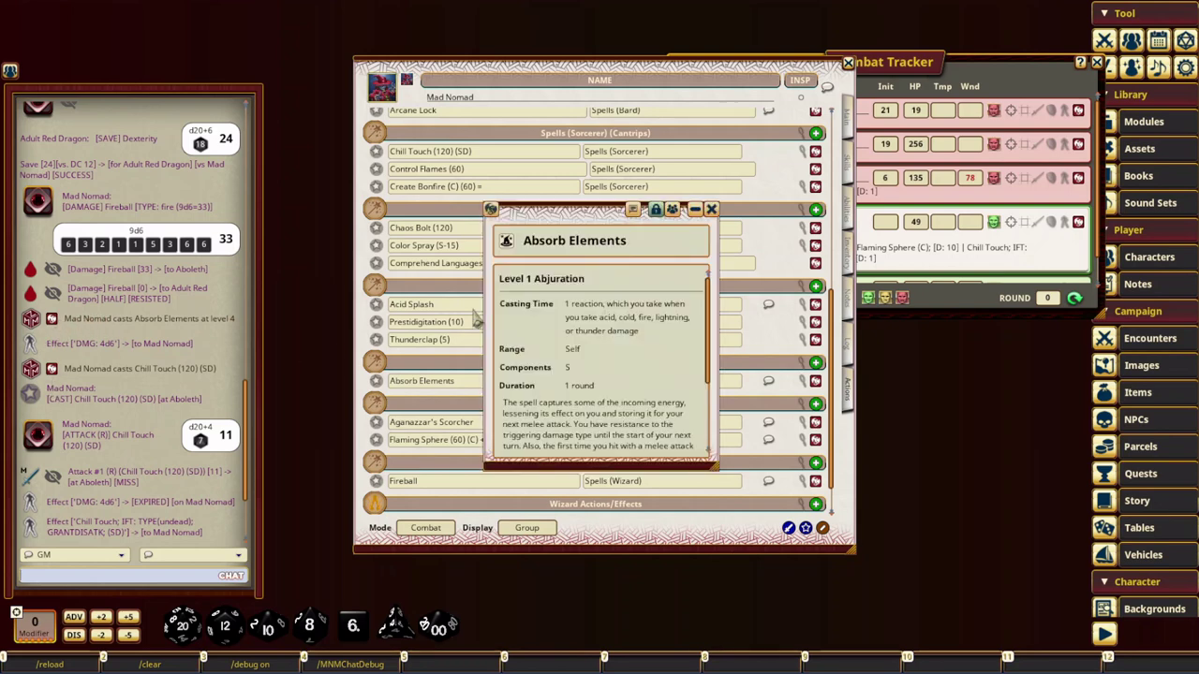
scroll(628, 384, down, 3)
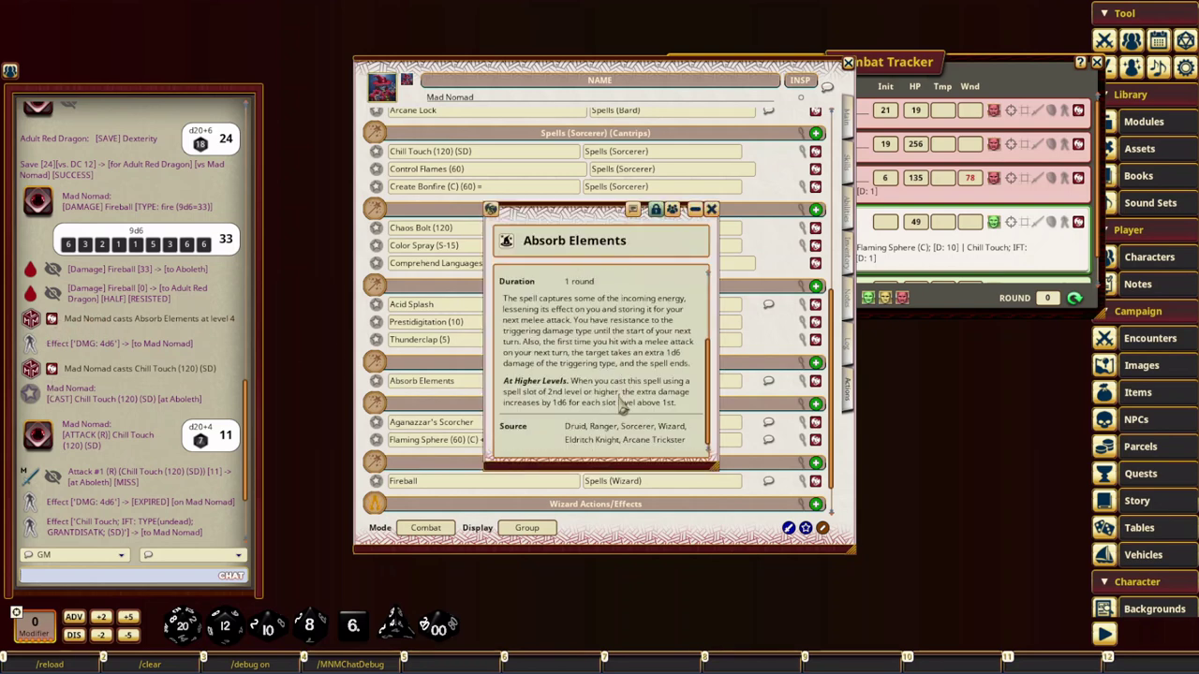
scroll(621, 403, up, 3)
scroll(621, 405, down, 3)
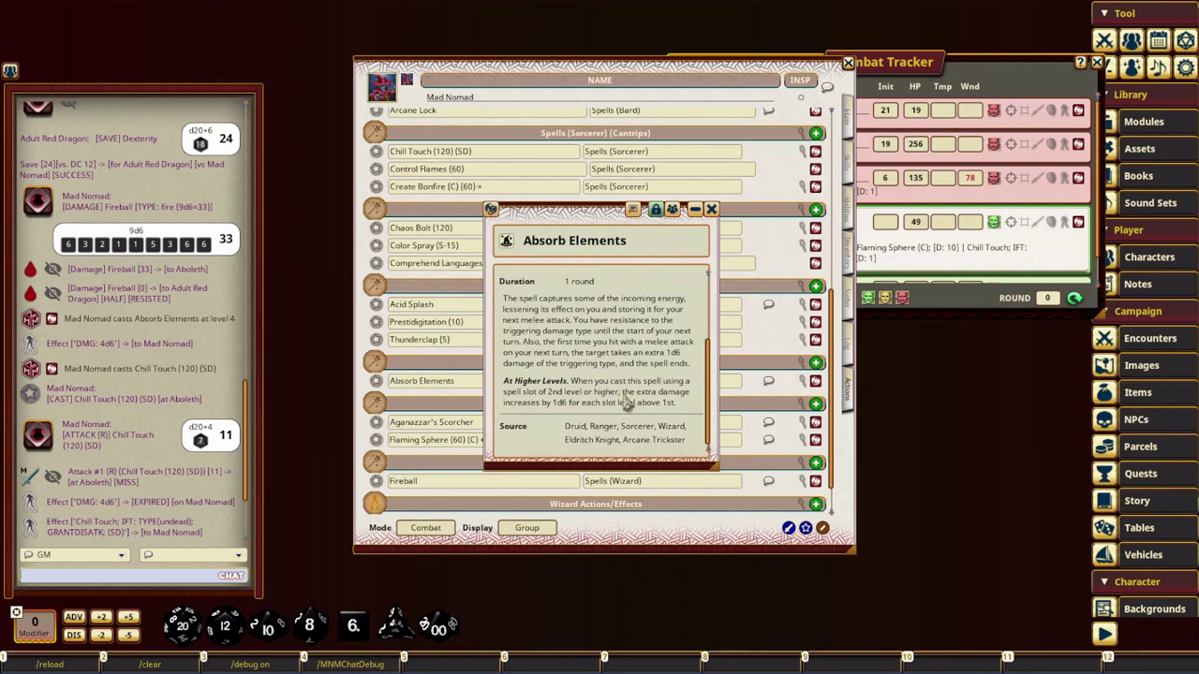
drag(623, 403, 472, 417)
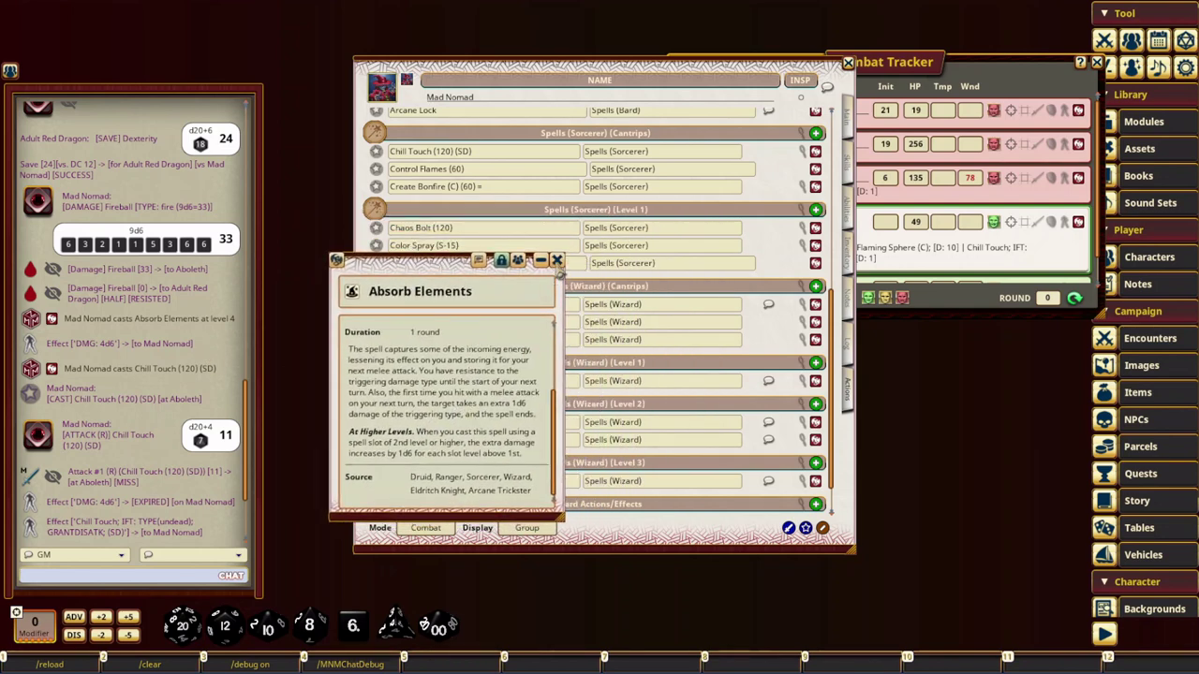
click(558, 265)
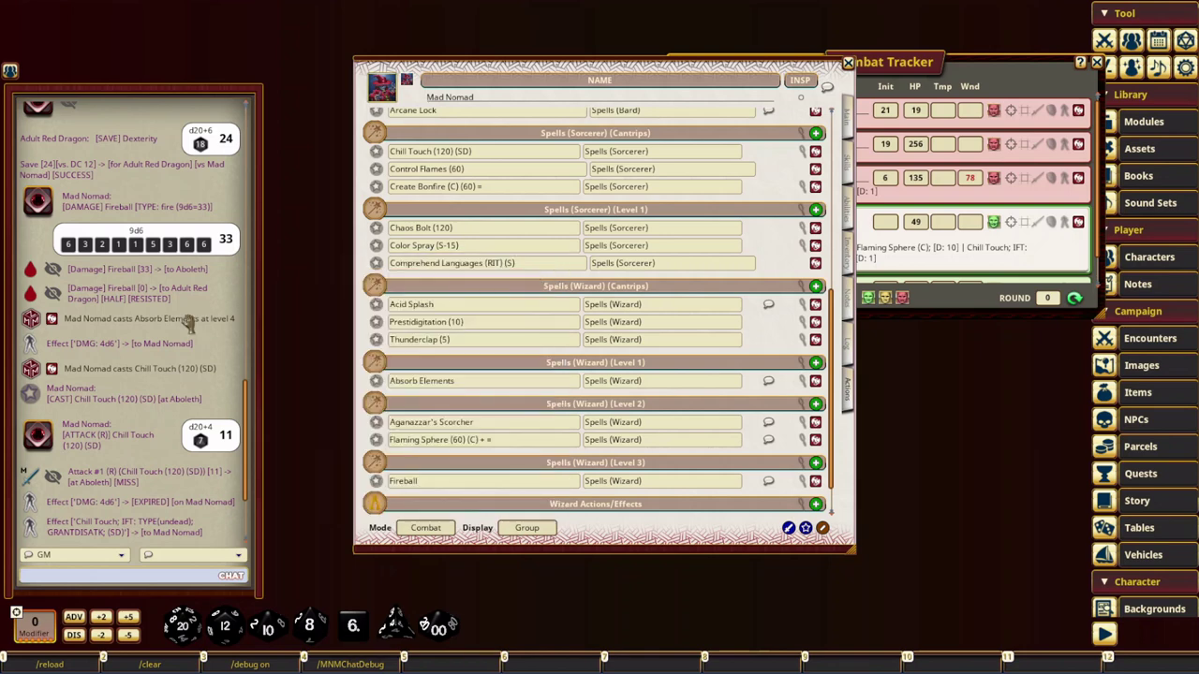
Step: Check the casting window of the bard spell Absorb Elements, then apply its DMG: 1d6 self effect directly from its expanded actions
drag(737, 84, 724, 85)
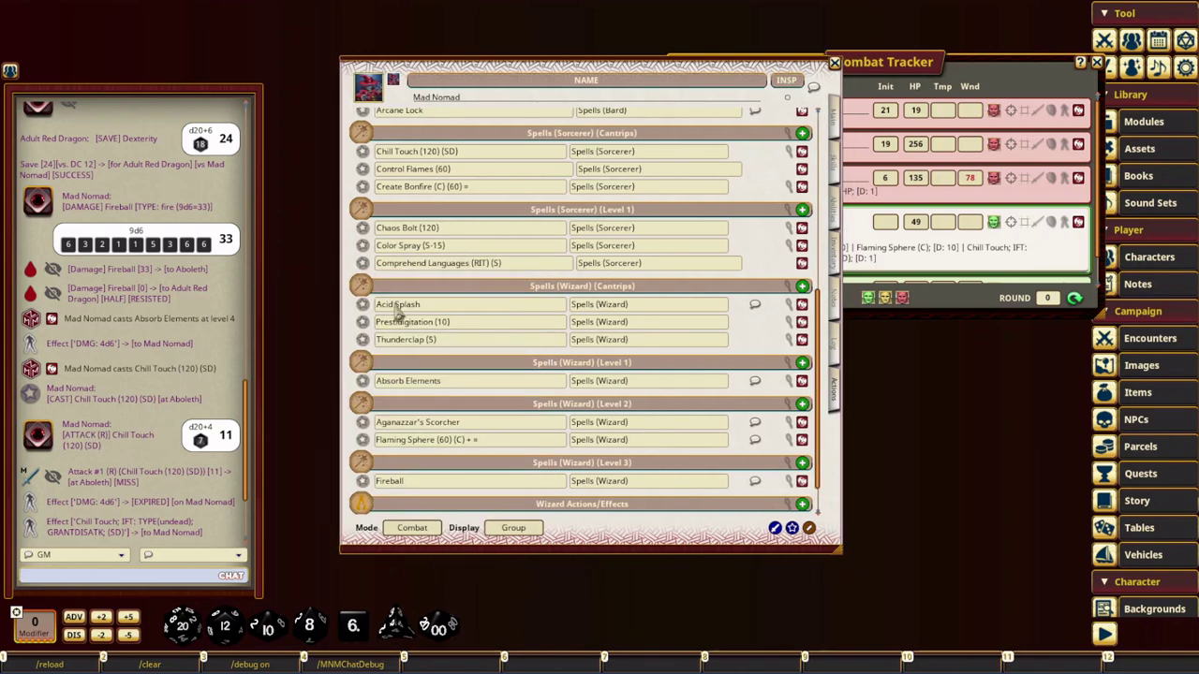
scroll(465, 332, up, 5)
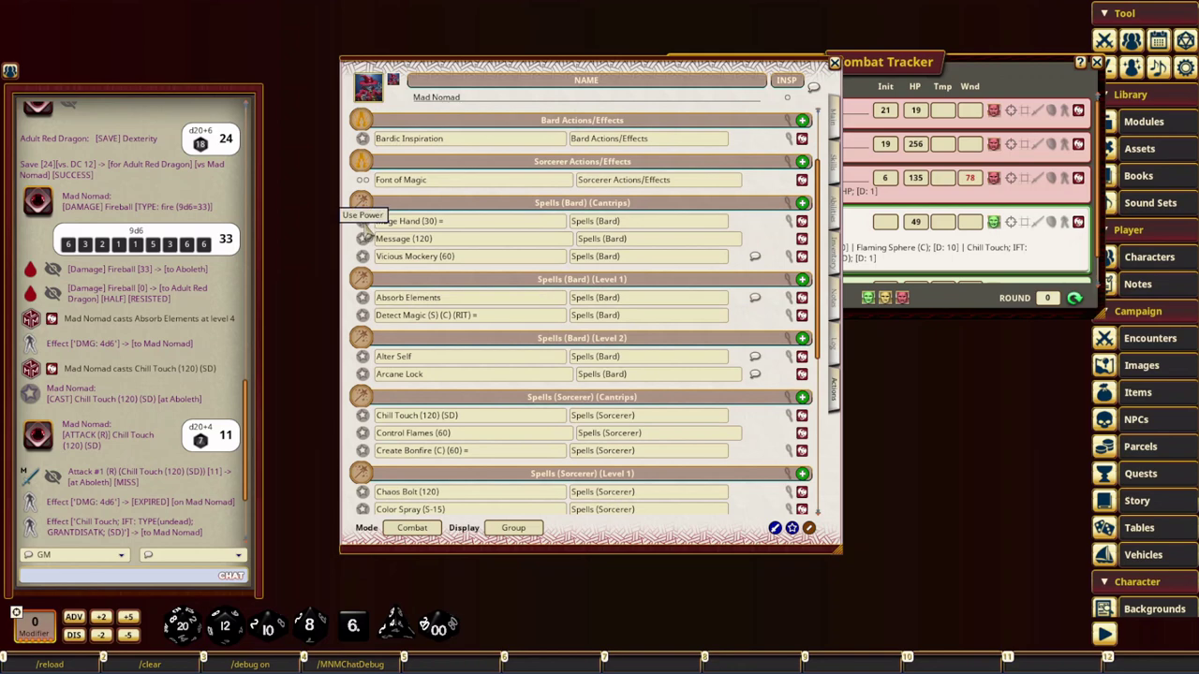
click(364, 298)
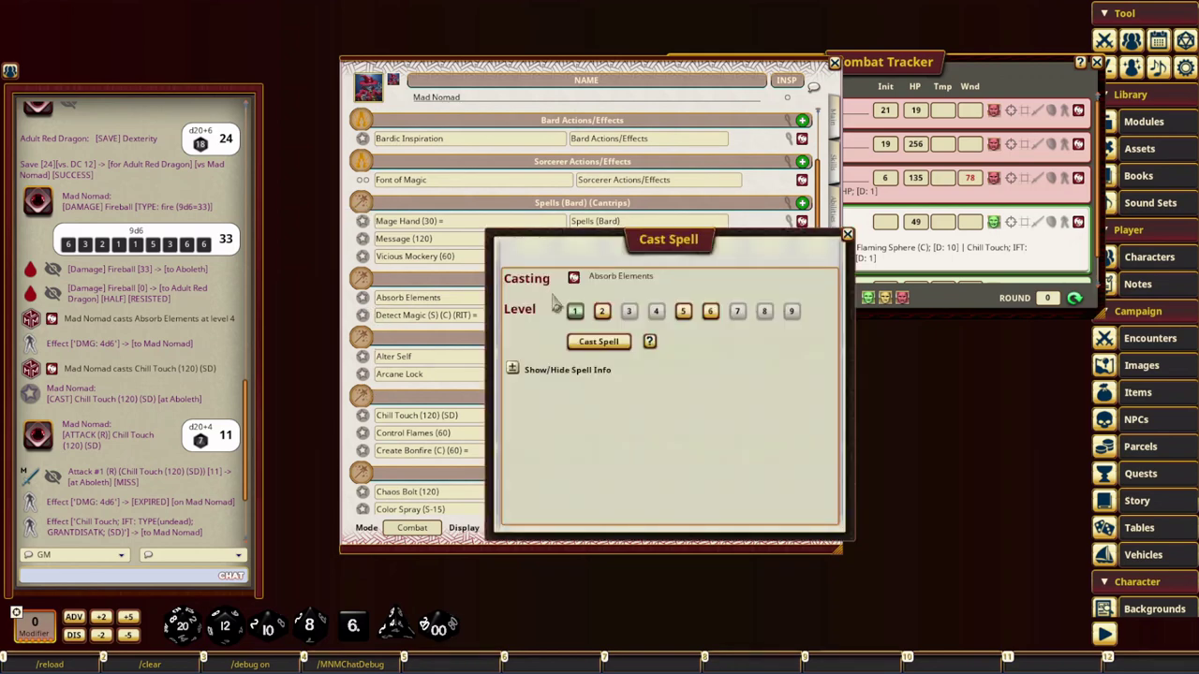
click(851, 238)
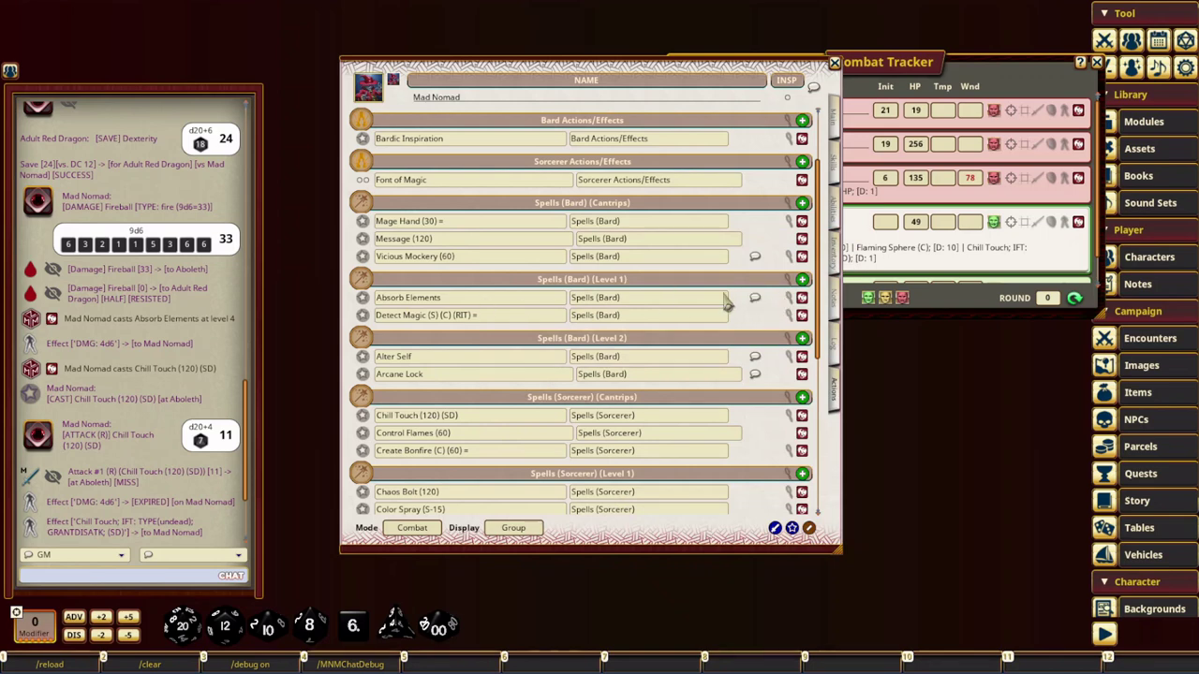
click(789, 298)
click(371, 317)
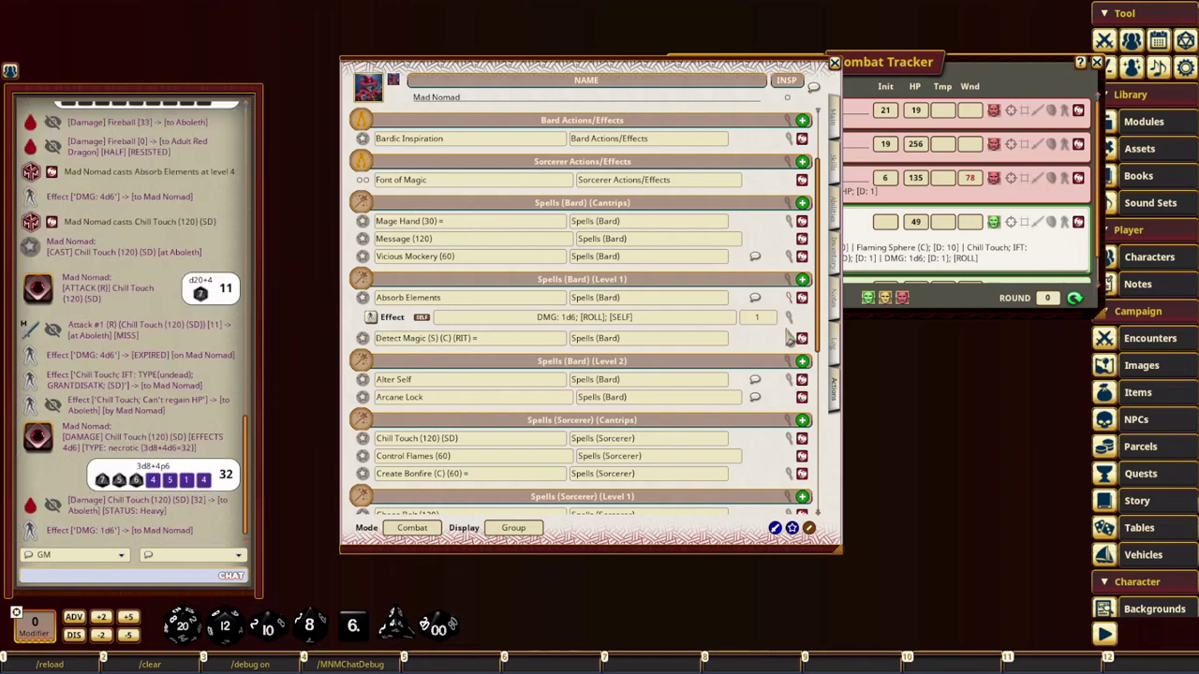
Step: Expand the bard cantrip Vicious Mockery, cast it at Aboleth and roll the Wisdom save separately
scroll(777, 258, down, 3)
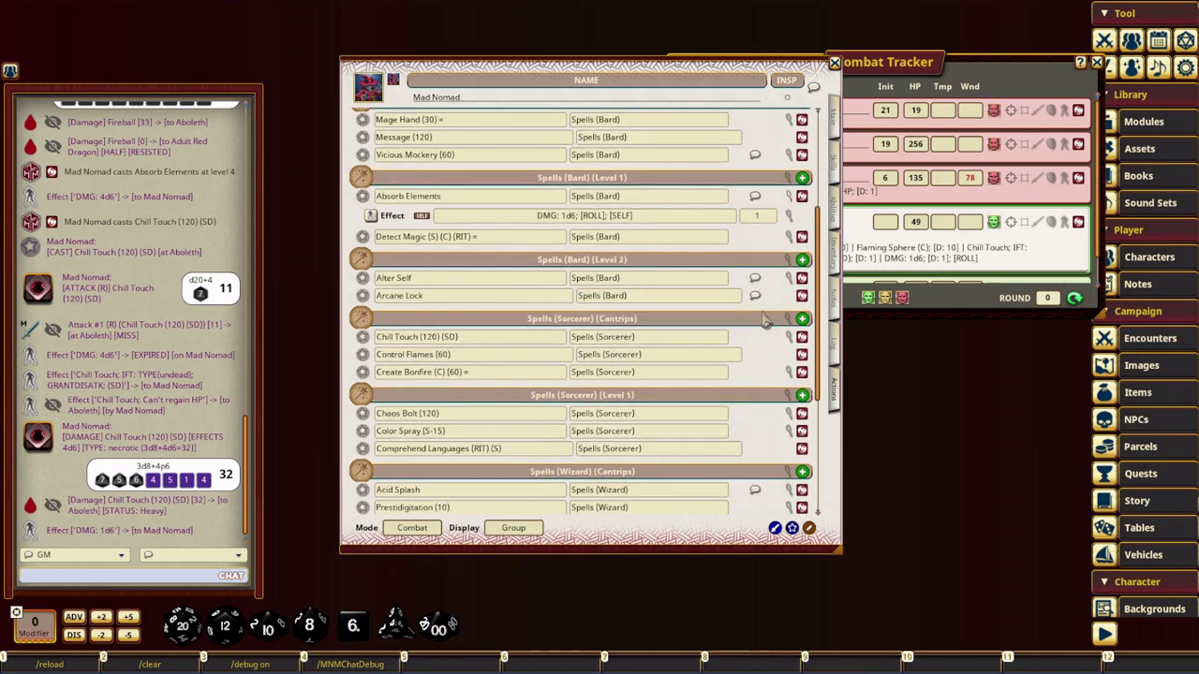
click(801, 156)
click(371, 174)
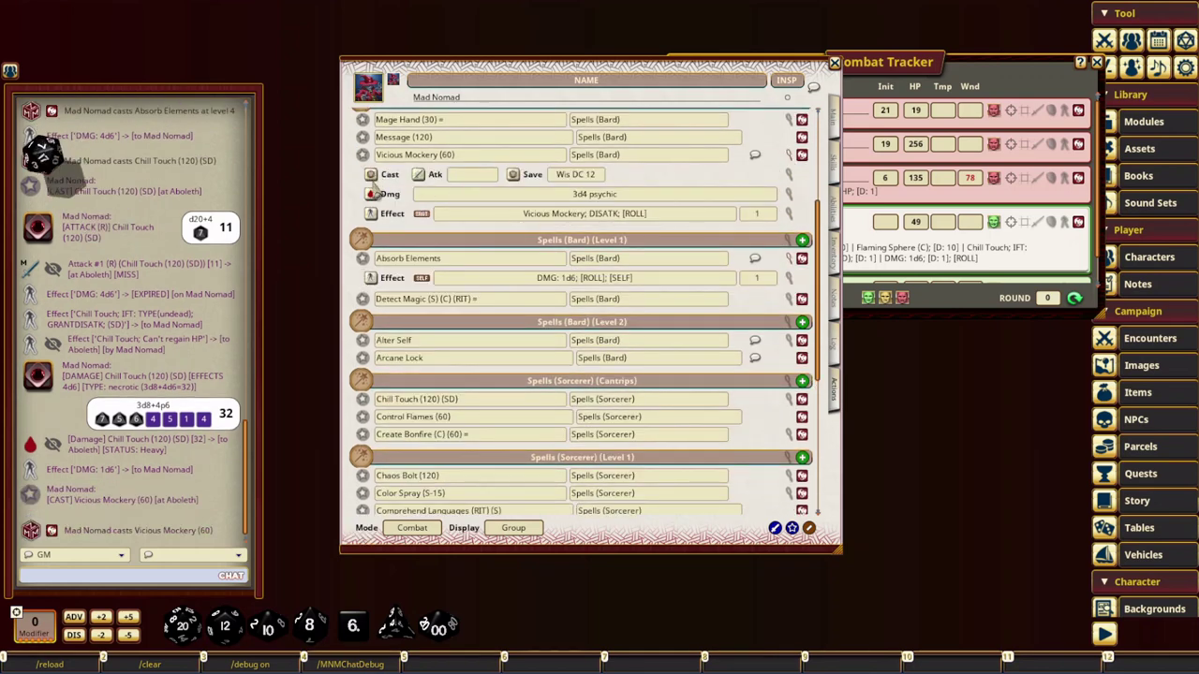
click(514, 175)
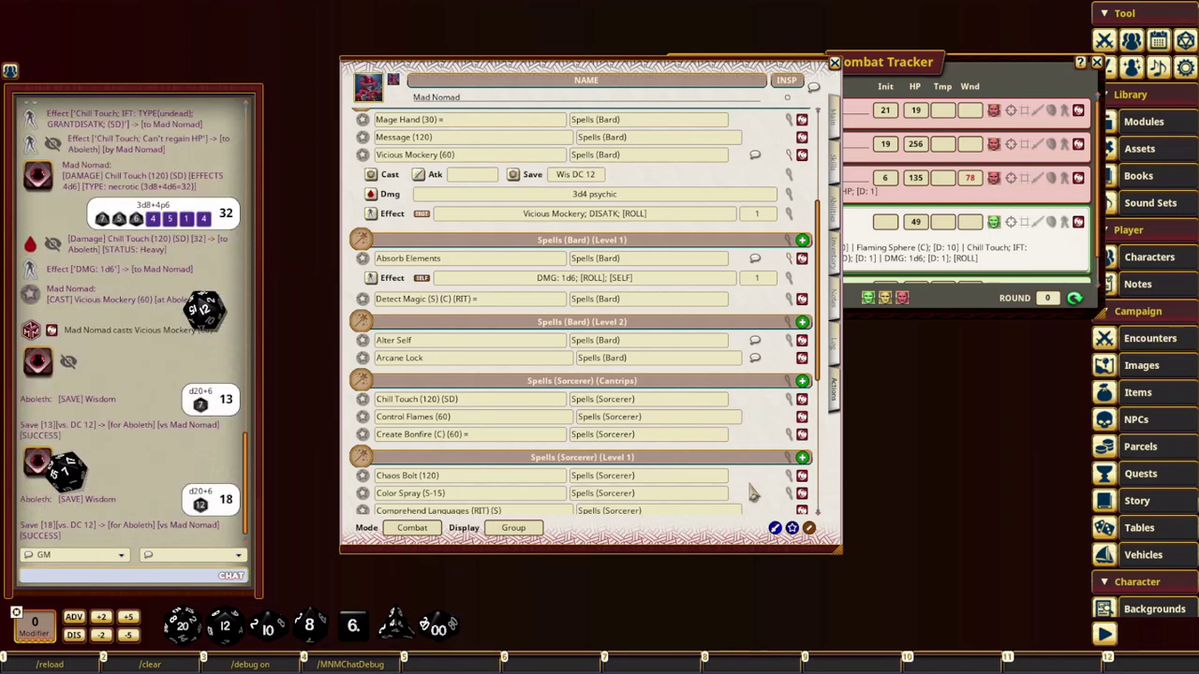
Step: Restore expended spell slots manually, leaving one used at 1st level, one at 3rd level and two at 4th level
scroll(656, 337, up, 1)
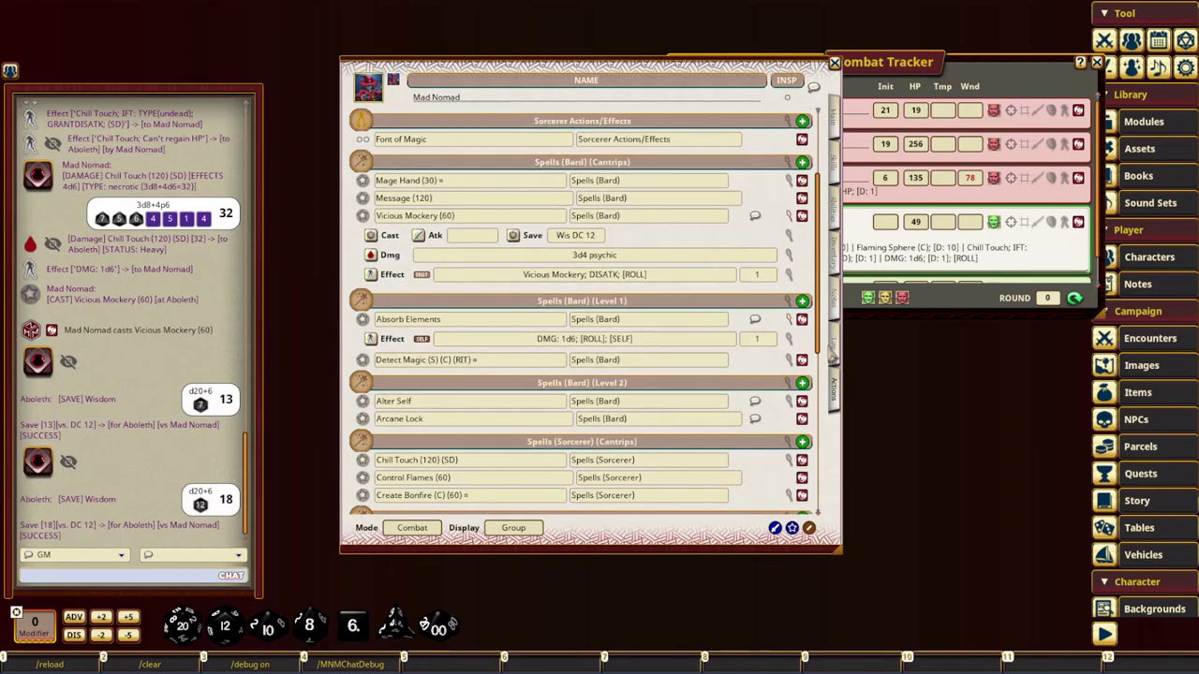
scroll(733, 326, down, 2)
scroll(733, 326, down, 4)
scroll(788, 421, up, 10)
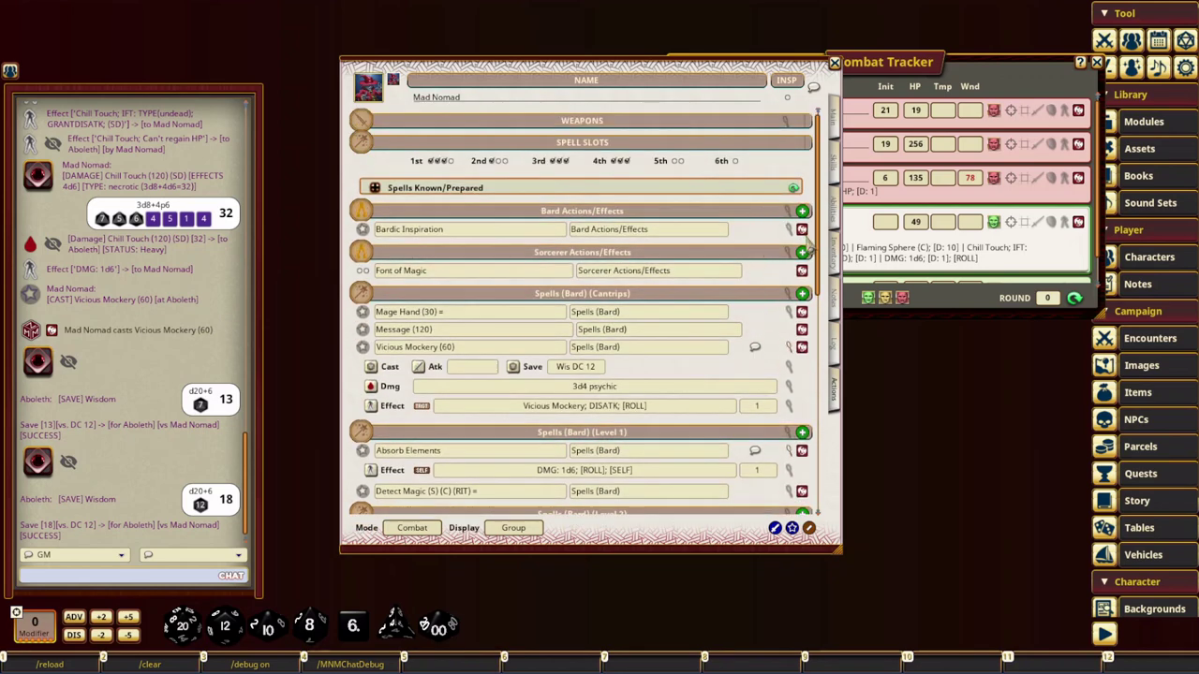
click(556, 163)
click(624, 164)
scroll(709, 388, down, 10)
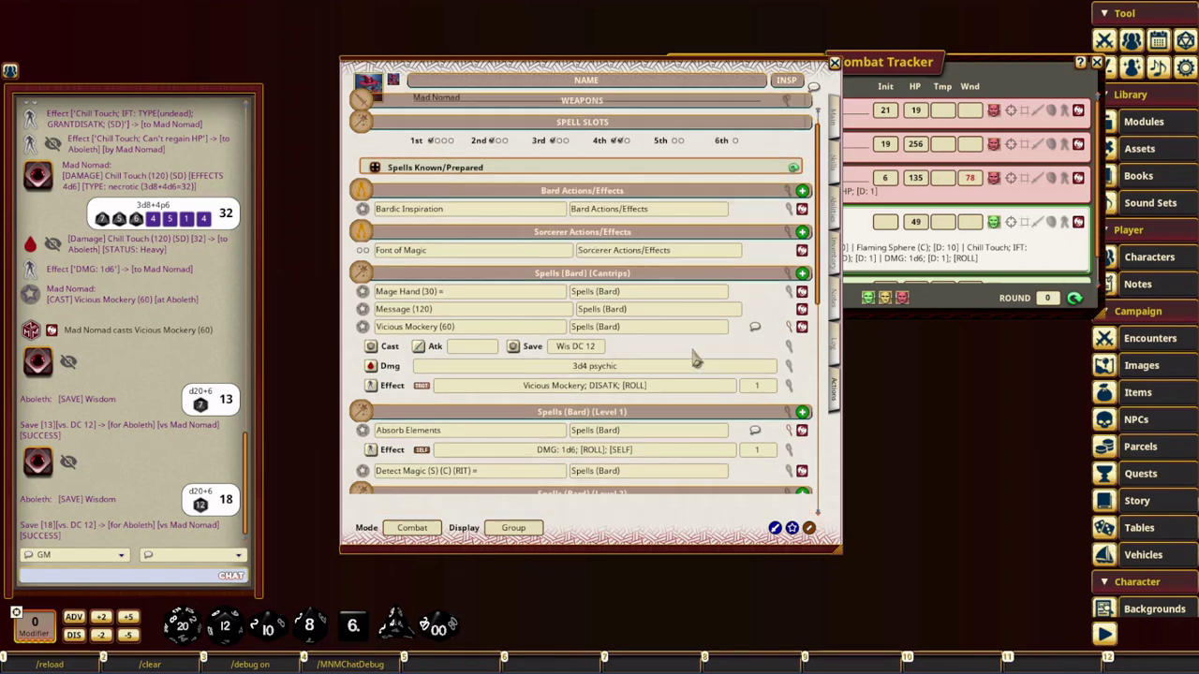
Step: Cycle the actions list through Standard and Preparation modes and back to Combat mode
click(412, 528)
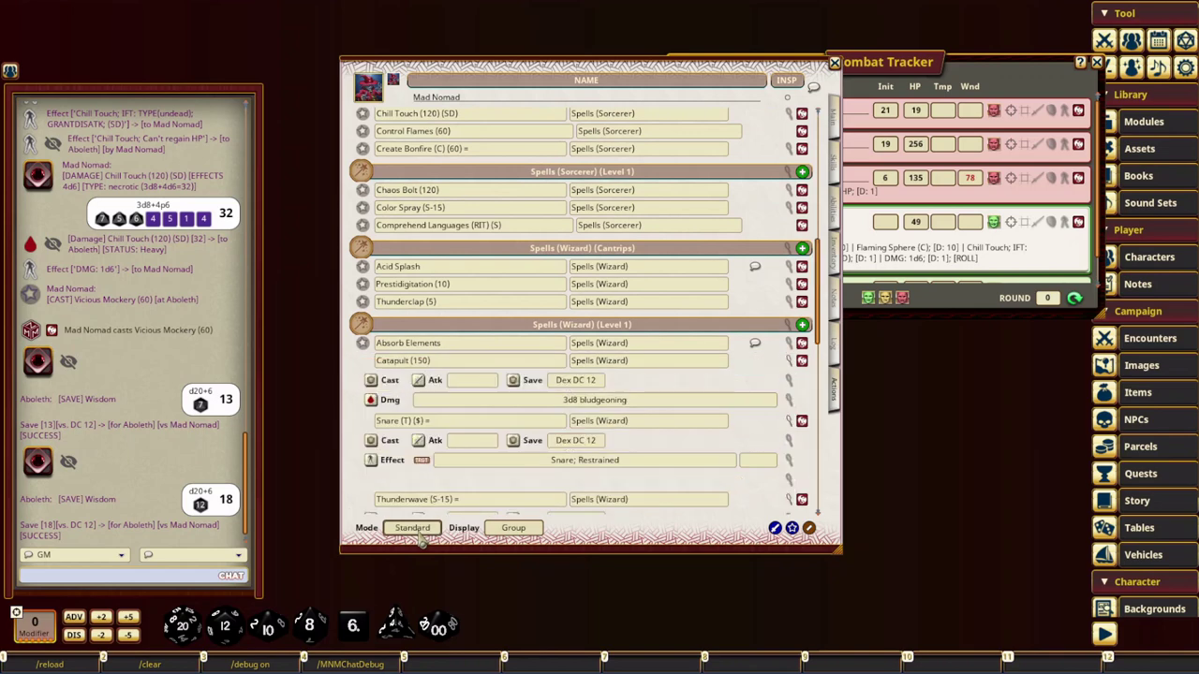
click(412, 528)
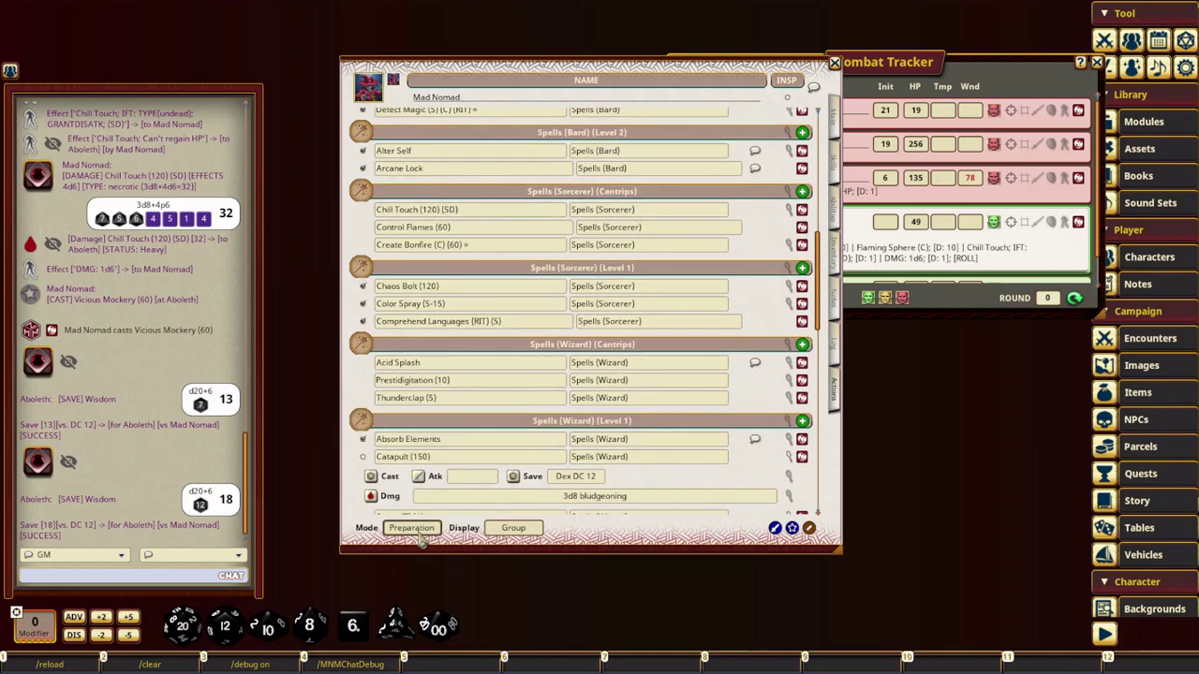
click(413, 528)
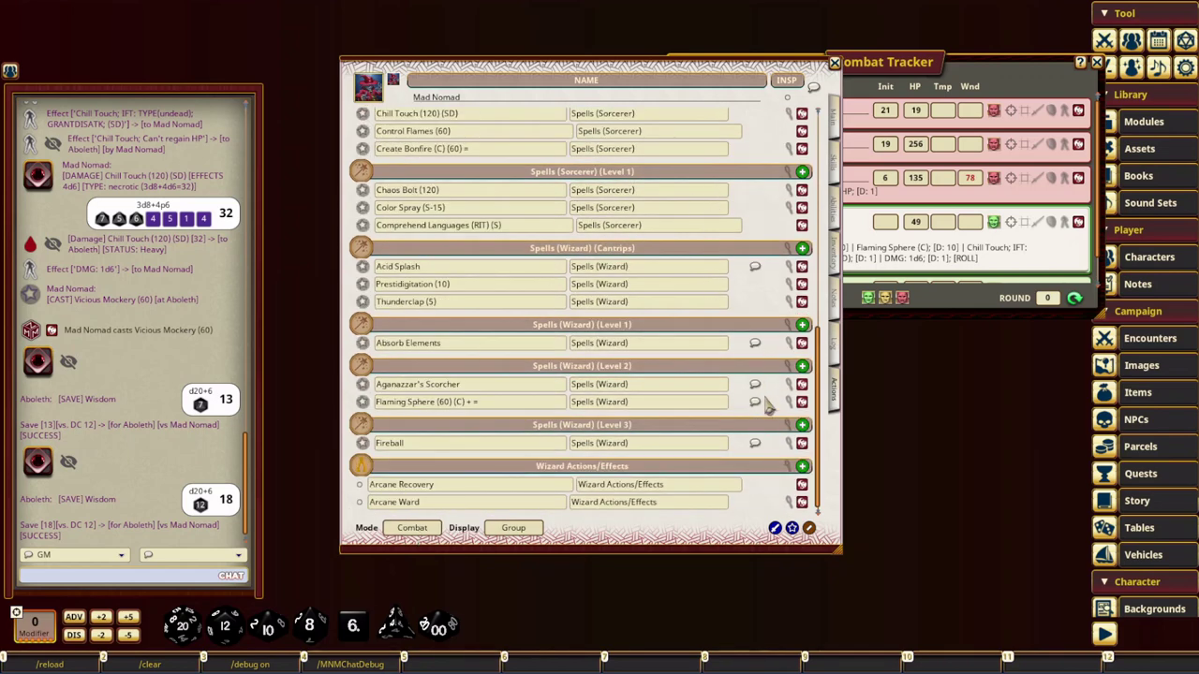
Step: Announce Acid Splash's cast in the chat, view and collapse its actions, and close the character sheet
click(756, 269)
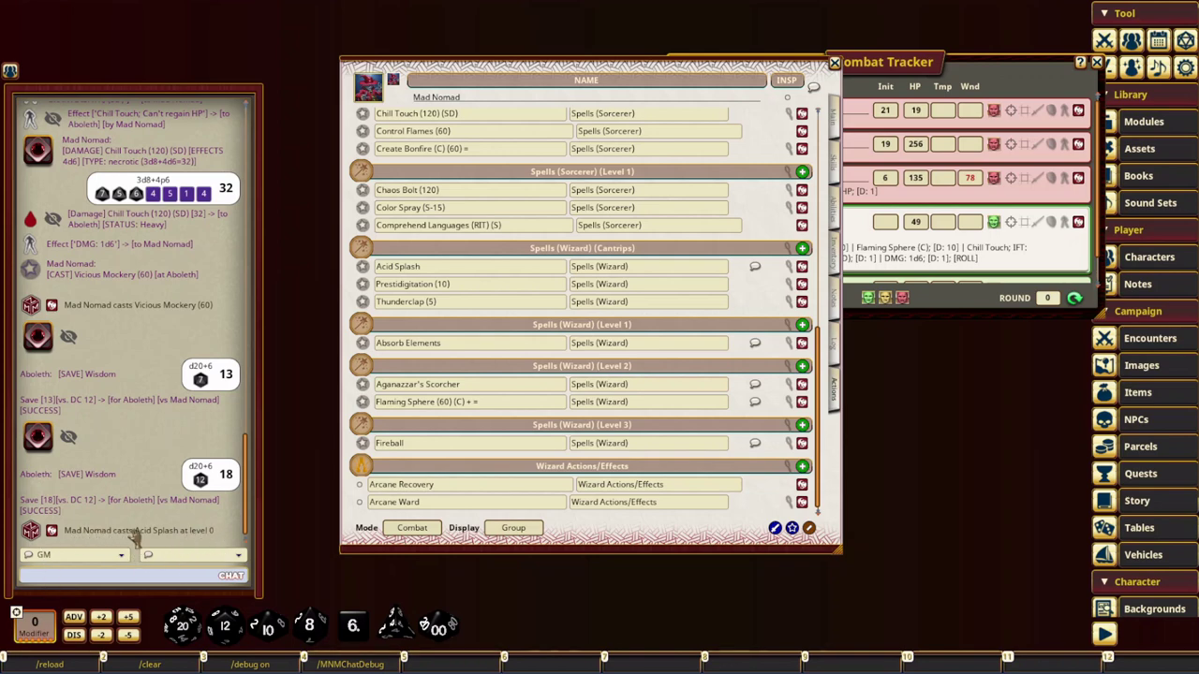
click(789, 268)
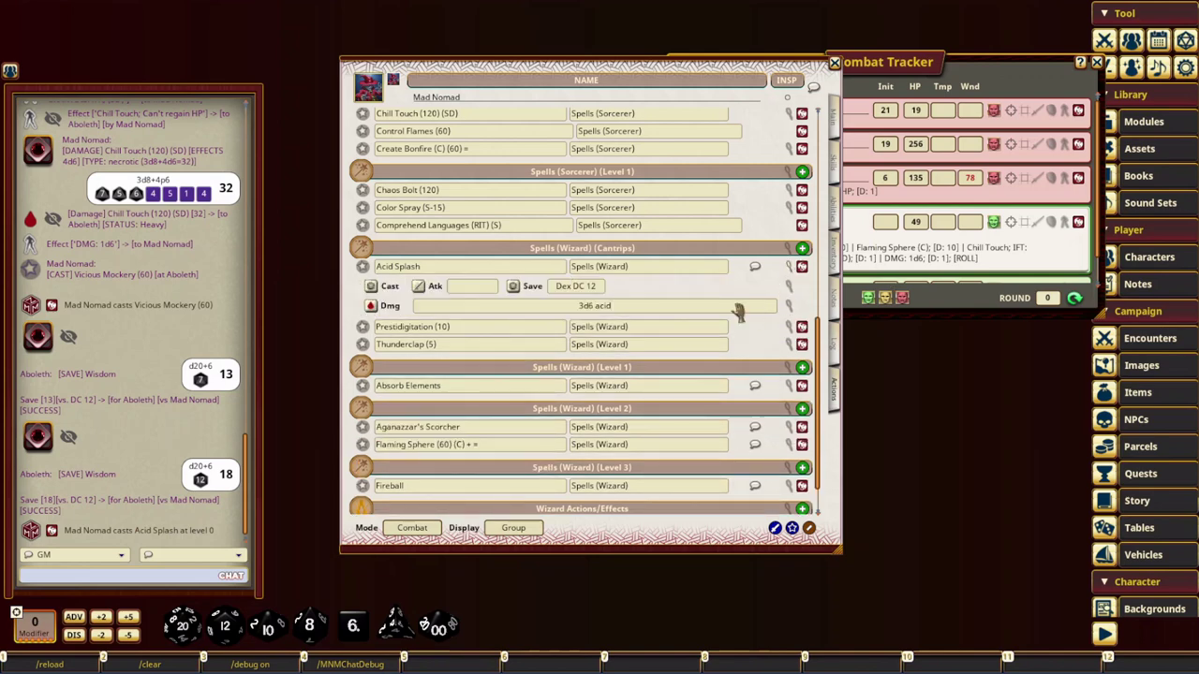
click(790, 268)
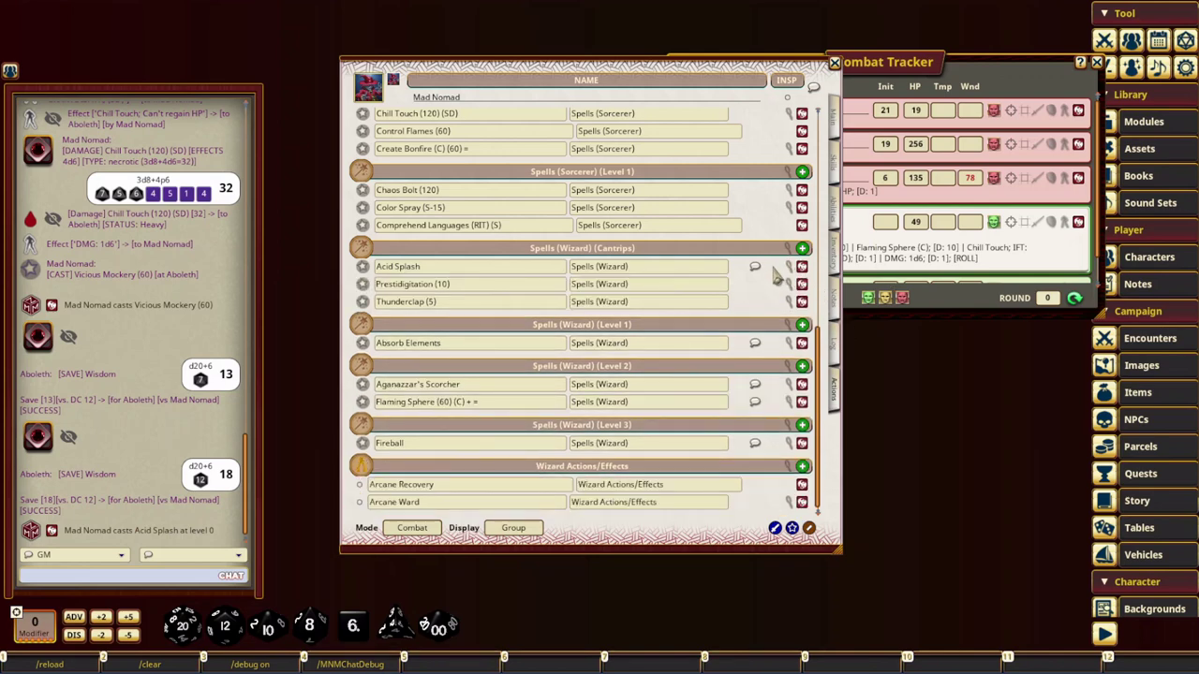
click(834, 63)
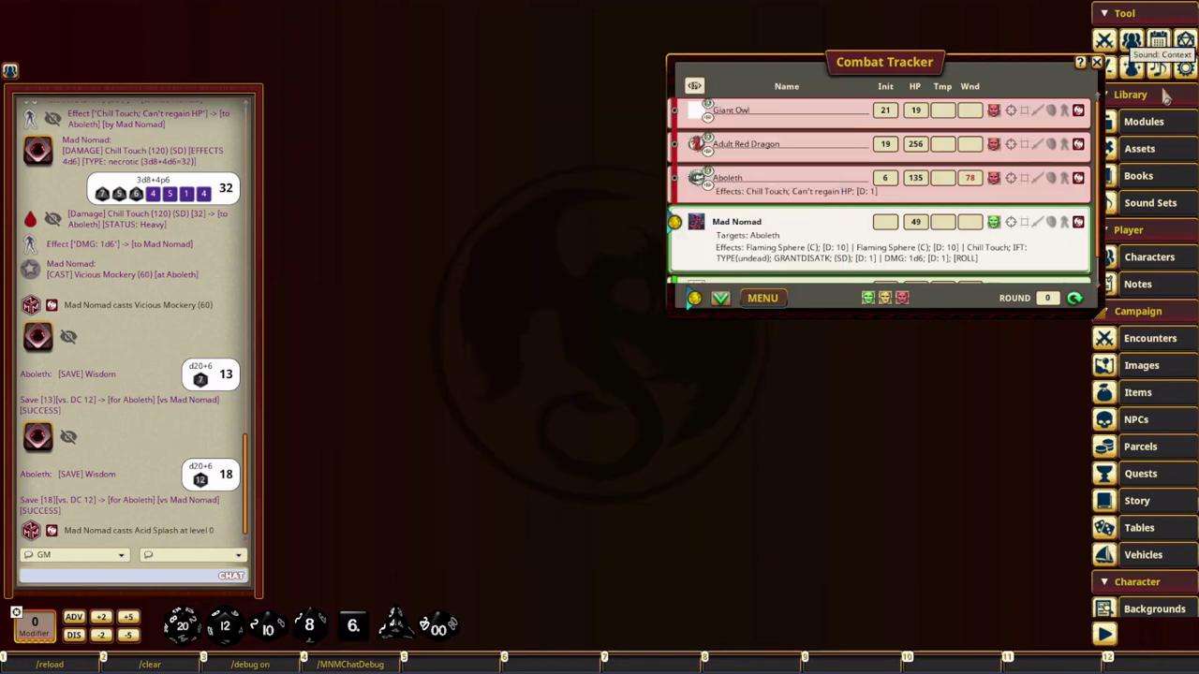
Step: Reposition the combat tracker and open the Warlock's character sheet from its entry there
drag(1047, 68, 1051, 67)
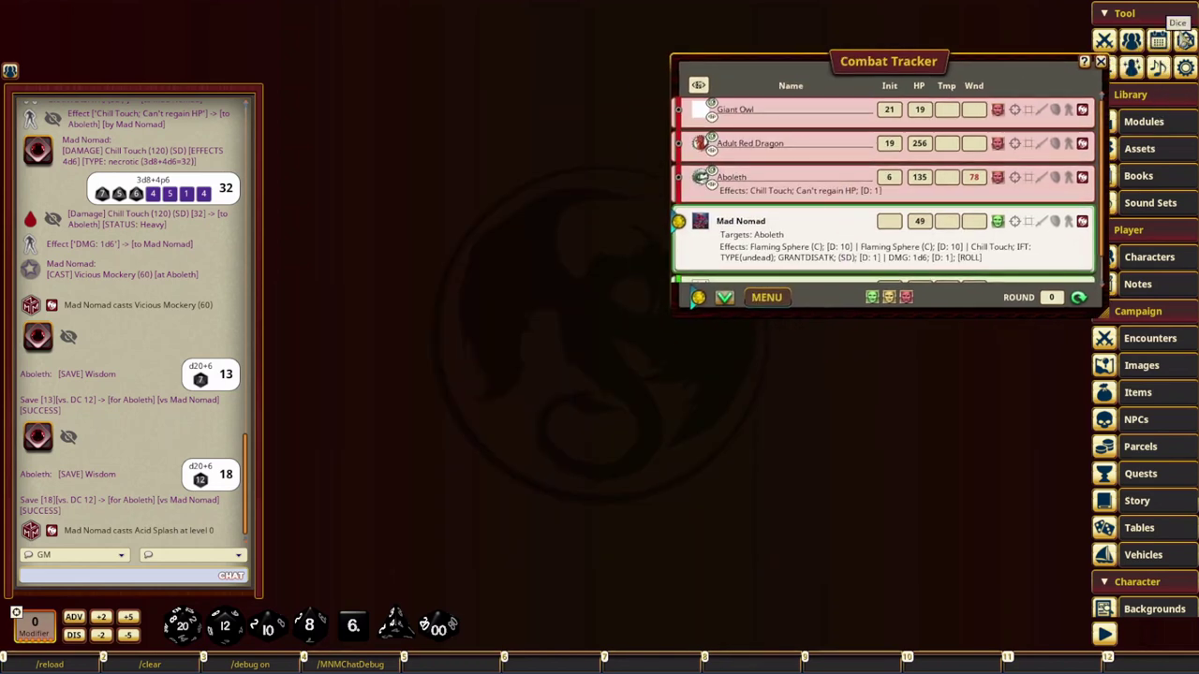
click(1131, 40)
click(791, 168)
drag(899, 103, 828, 91)
scroll(759, 222, down, 1)
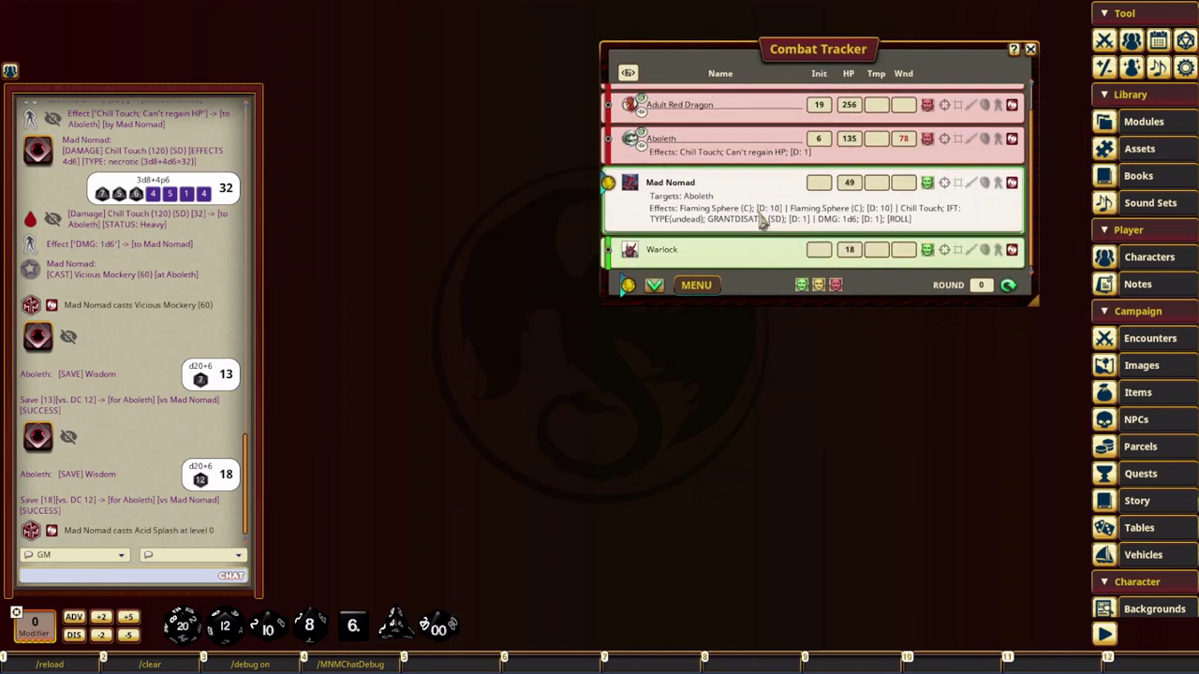
click(1012, 250)
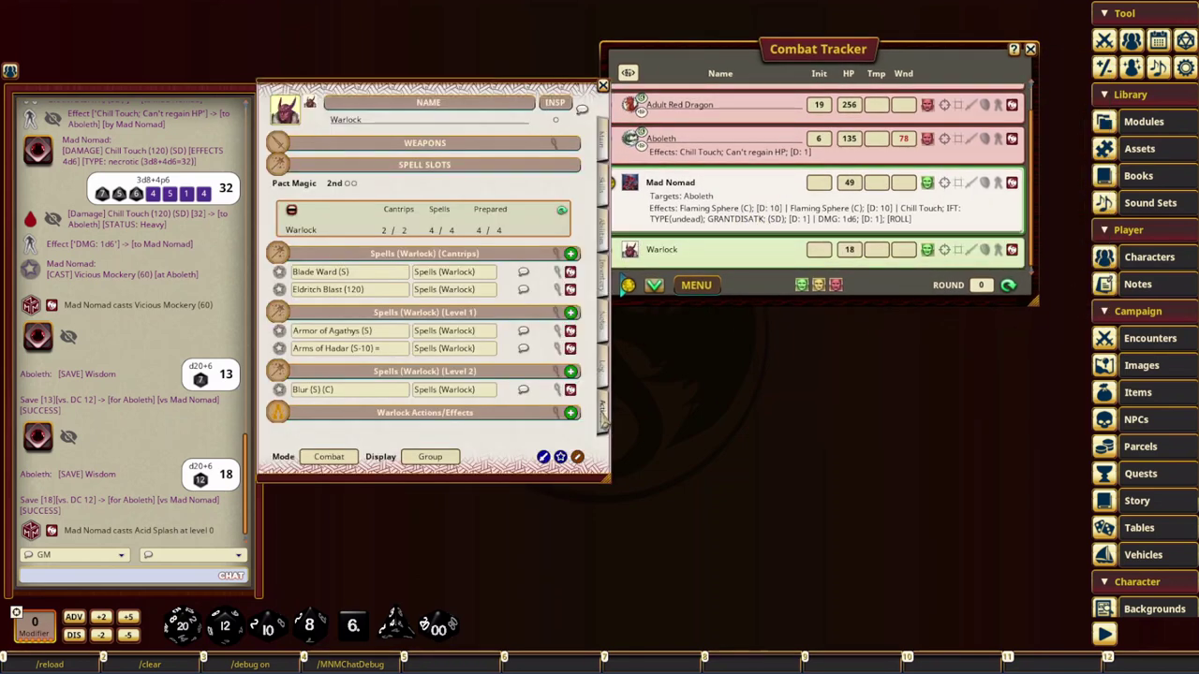
Step: Show the Warlock's actions and place the sheet in front, beside the combat tracker
click(601, 141)
drag(506, 115, 653, 118)
click(750, 417)
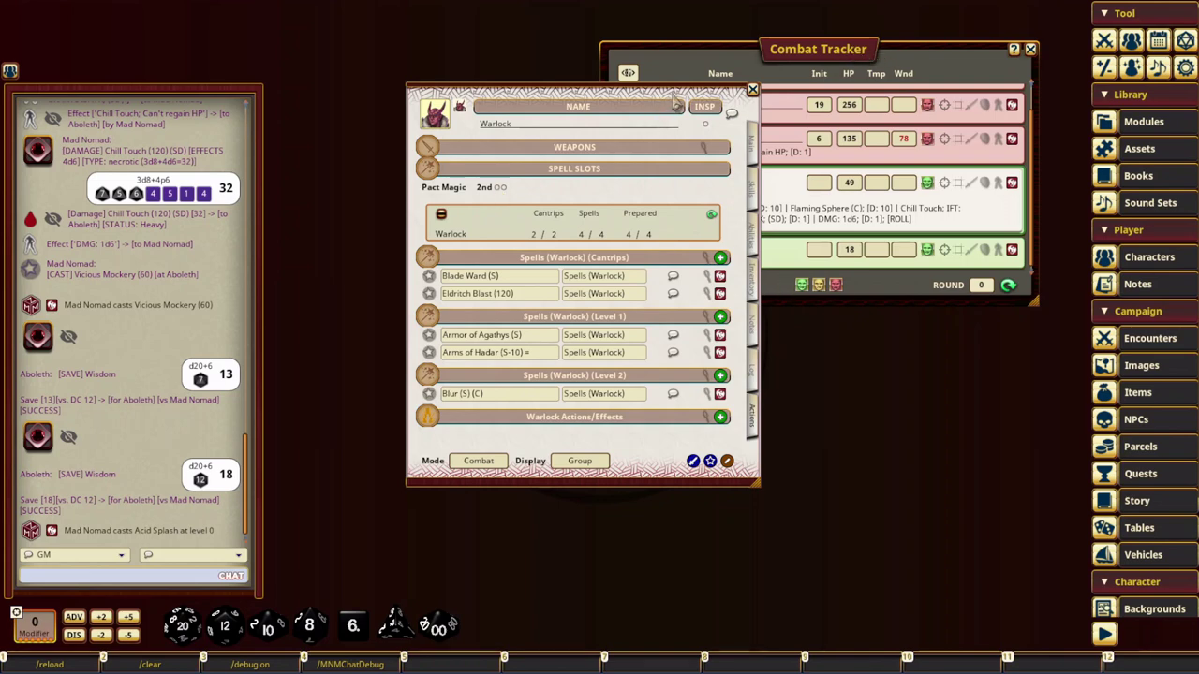
drag(673, 105, 613, 105)
click(858, 60)
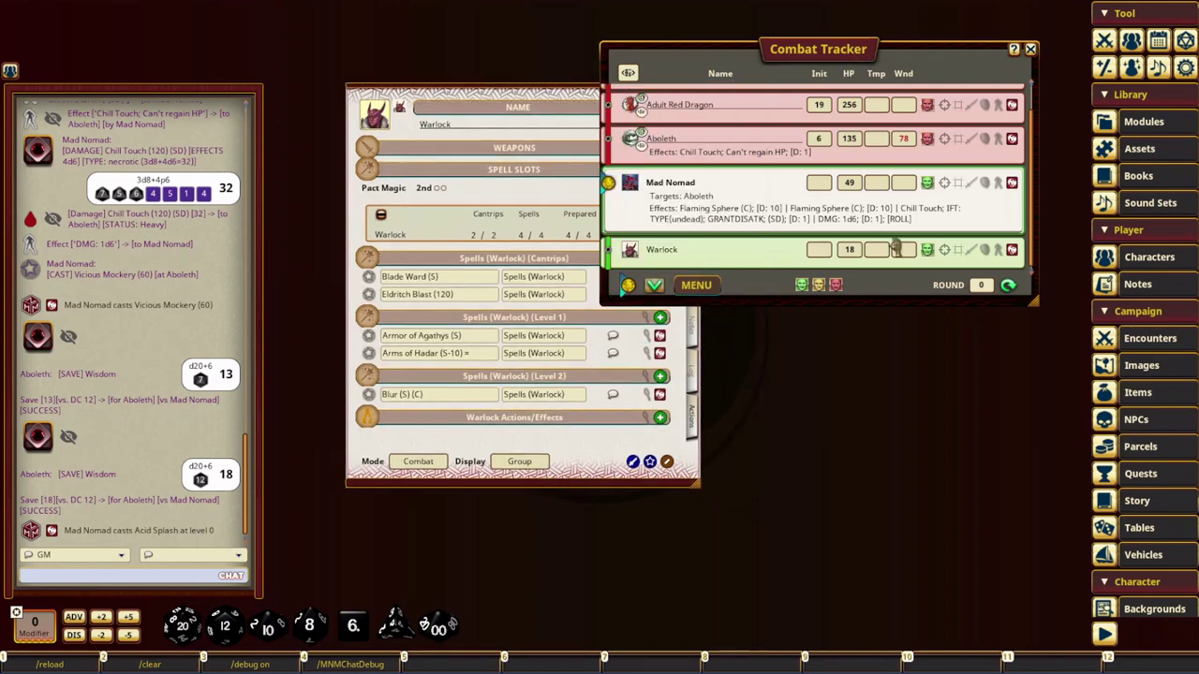
click(570, 469)
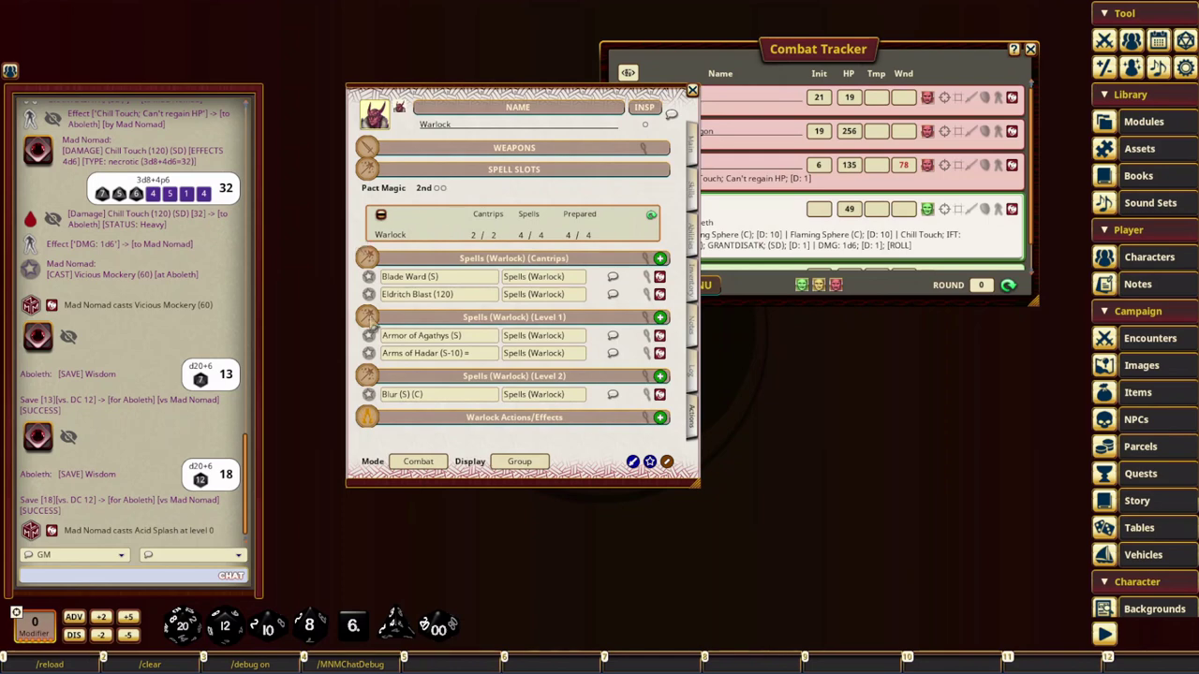
Step: Expand the Warlock cantrips Blade Ward and Eldritch Blast, and apply Blade Ward's effect to the Warlock
click(646, 277)
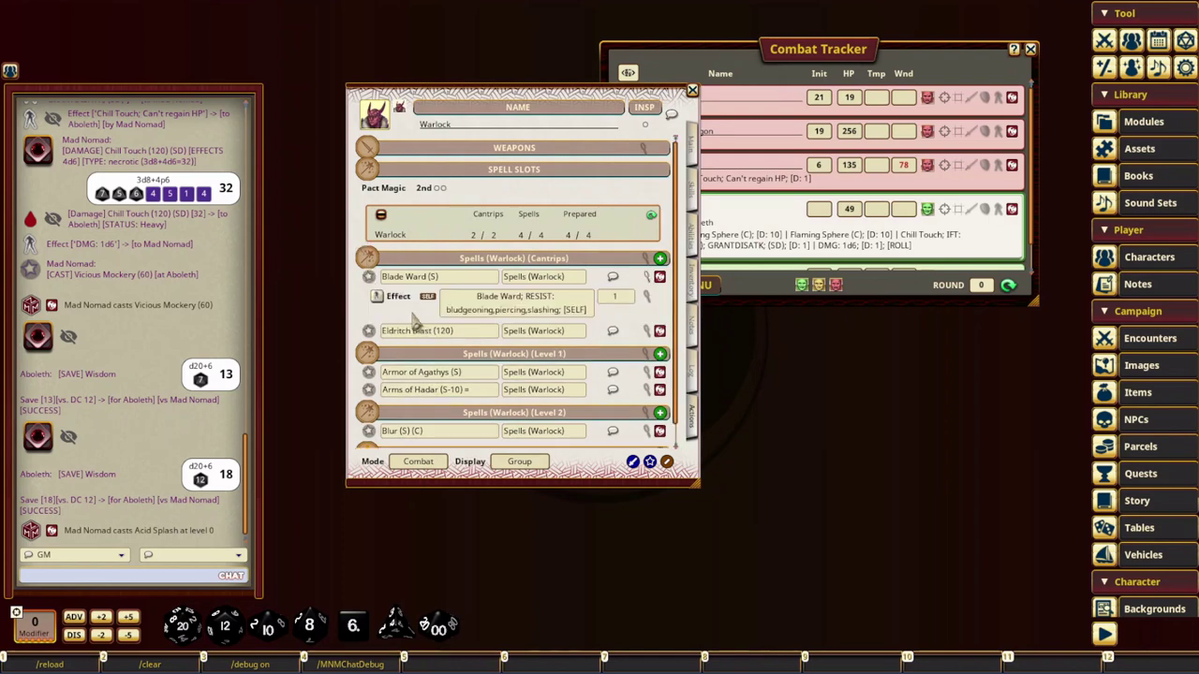
click(378, 297)
click(646, 331)
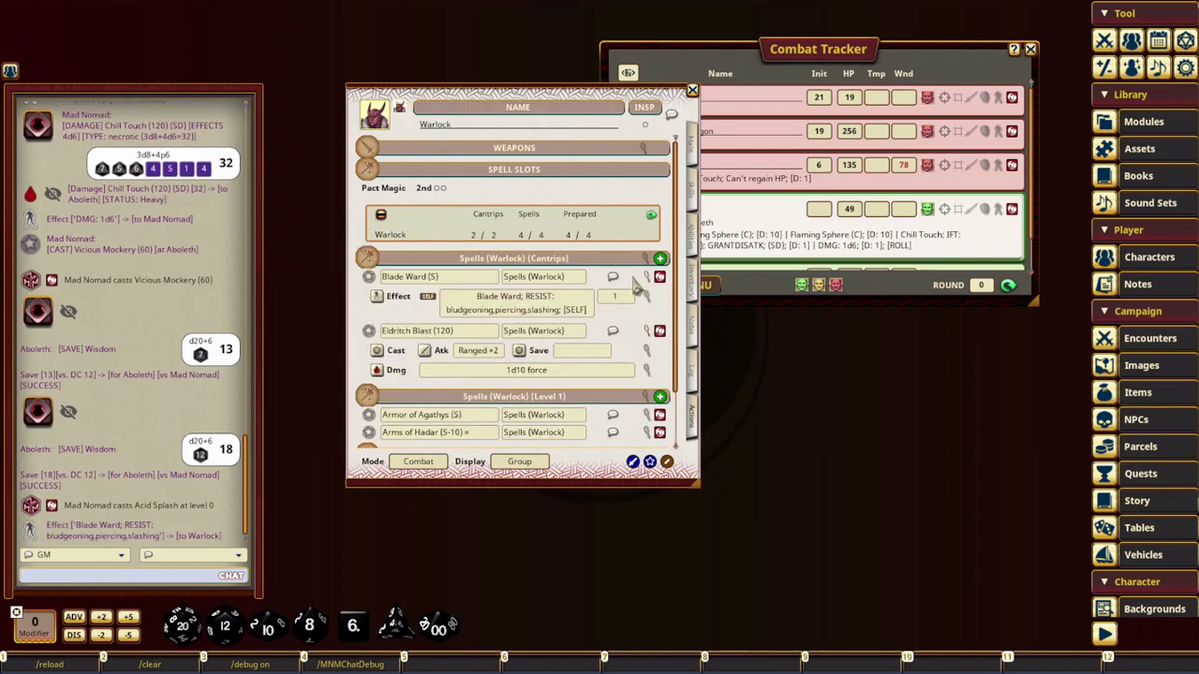
scroll(567, 440, down, 1)
scroll(527, 248, up, 1)
scroll(551, 379, down, 1)
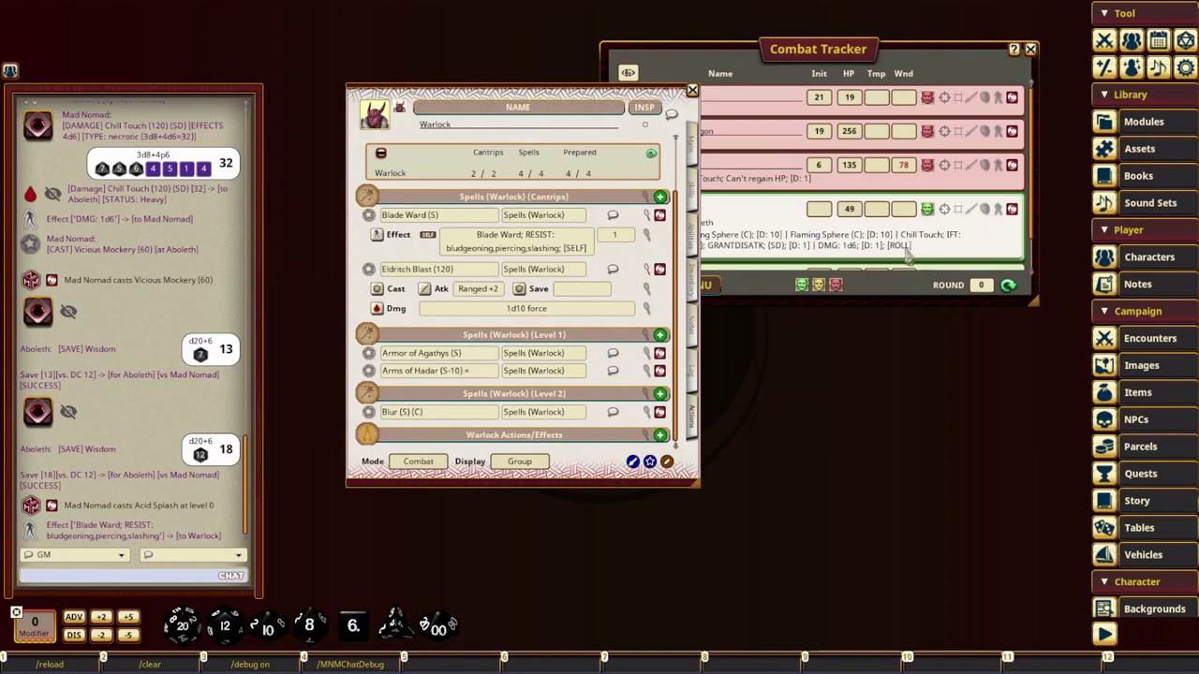
Step: Open Mad Nomad's character sheet from the combat tracker and expand the wizard cantrip Thunderclap
click(850, 250)
scroll(843, 239, down, 1)
click(1012, 177)
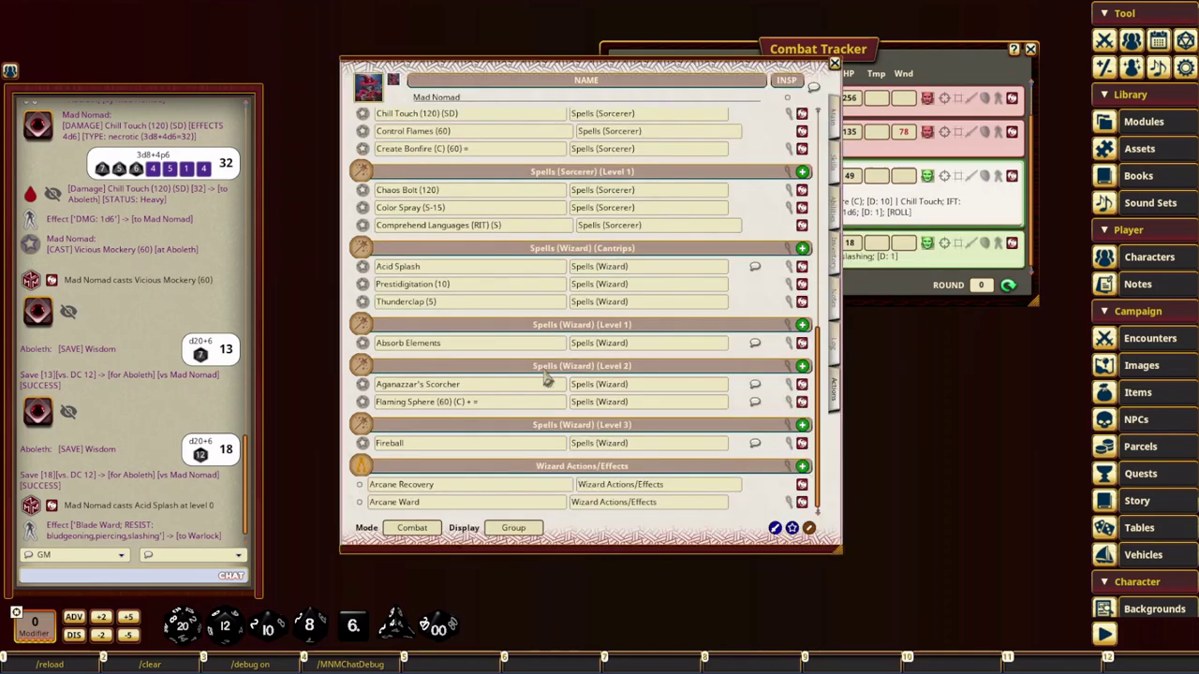
scroll(619, 380, up, 1)
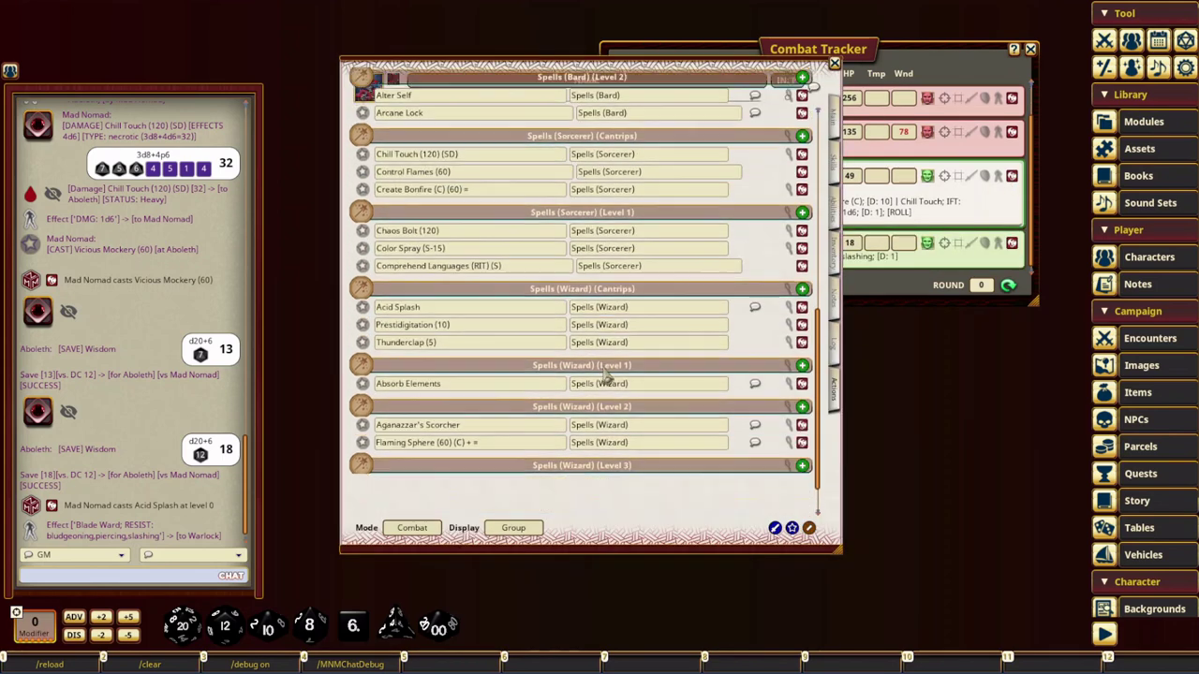
click(791, 346)
scroll(597, 403, down, 1)
scroll(600, 413, down, 1)
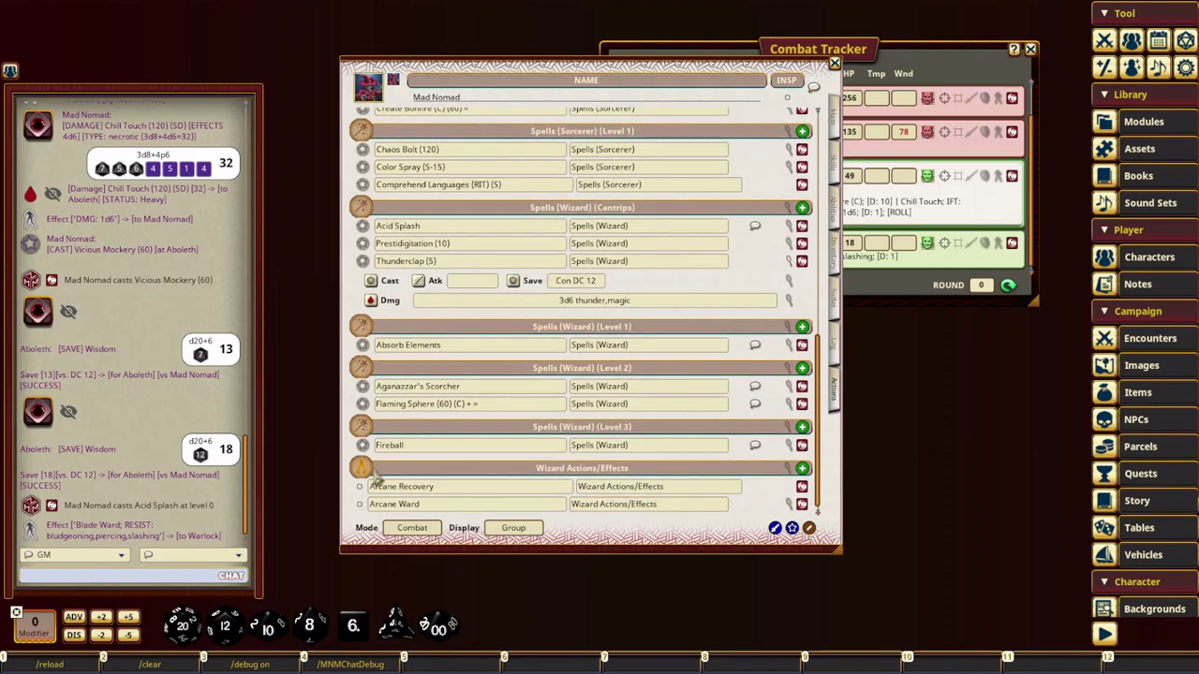
Step: Examine Mad Nomad's whole actions list, from the shared spell slots through the bard, sorcerer and wizard spells
scroll(541, 373, up, 15)
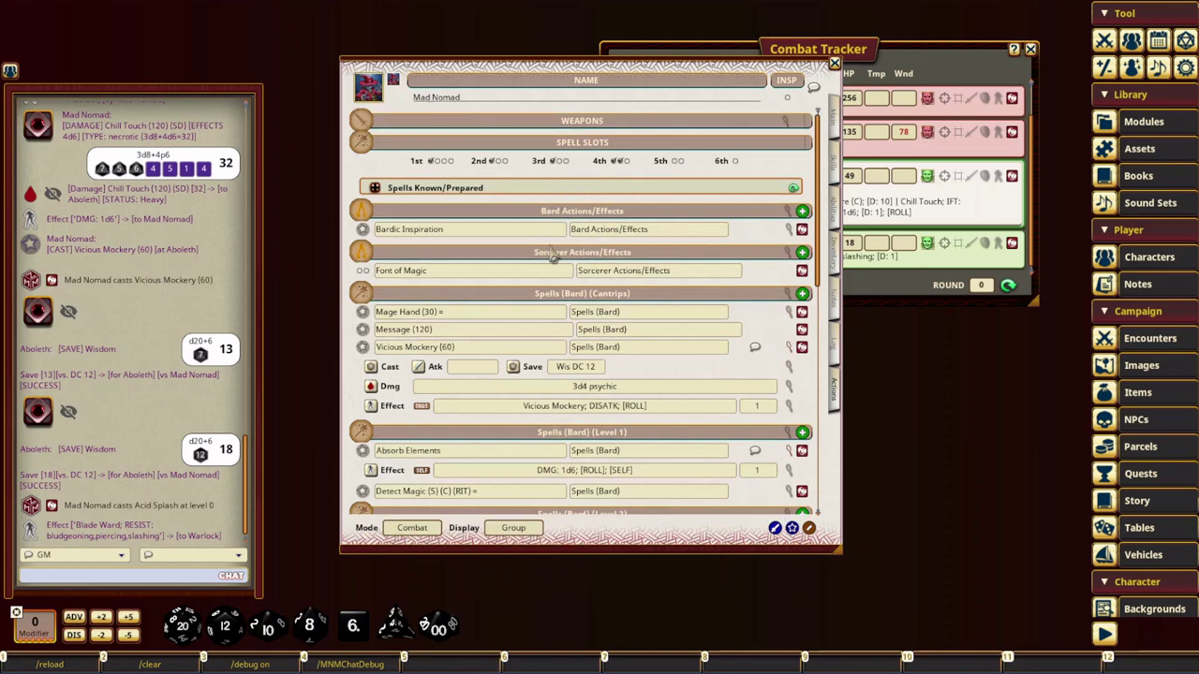
scroll(626, 389, down, 15)
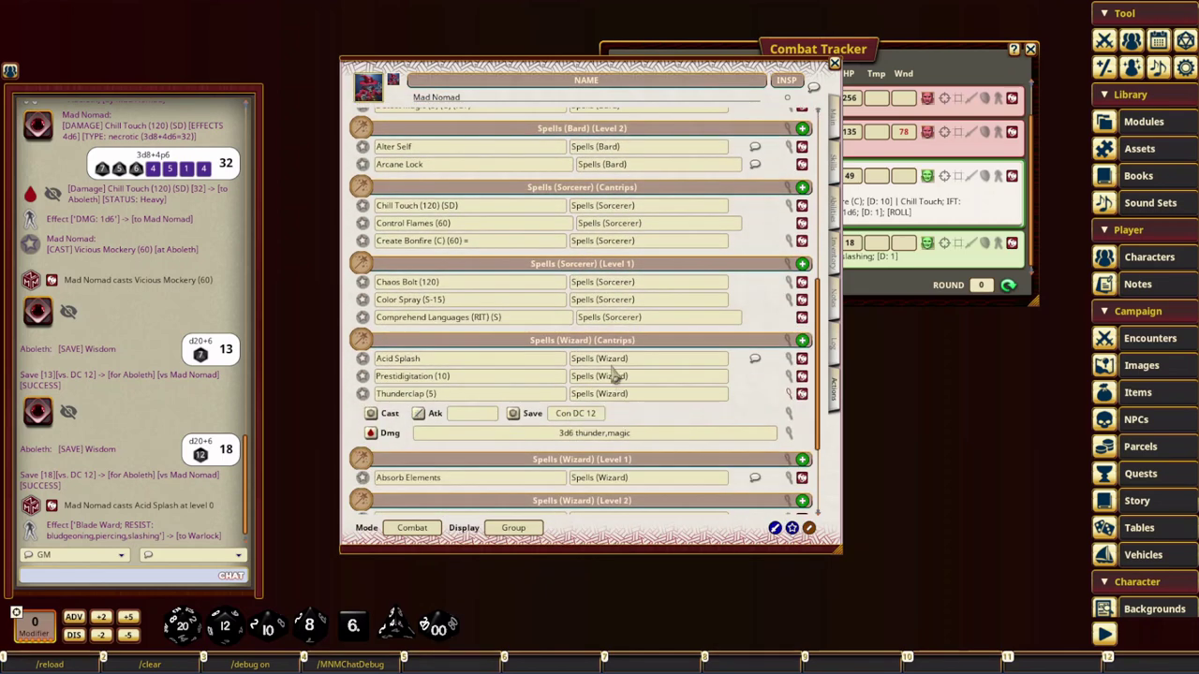
scroll(625, 393, down, 3)
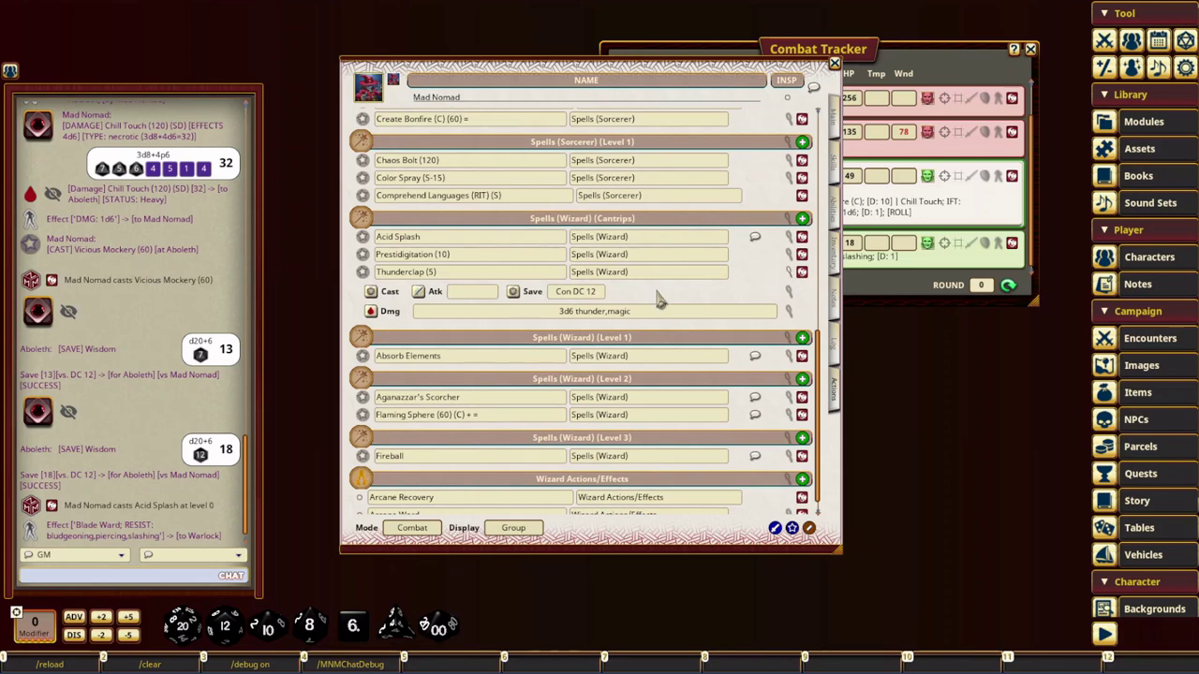
scroll(618, 300, up, 20)
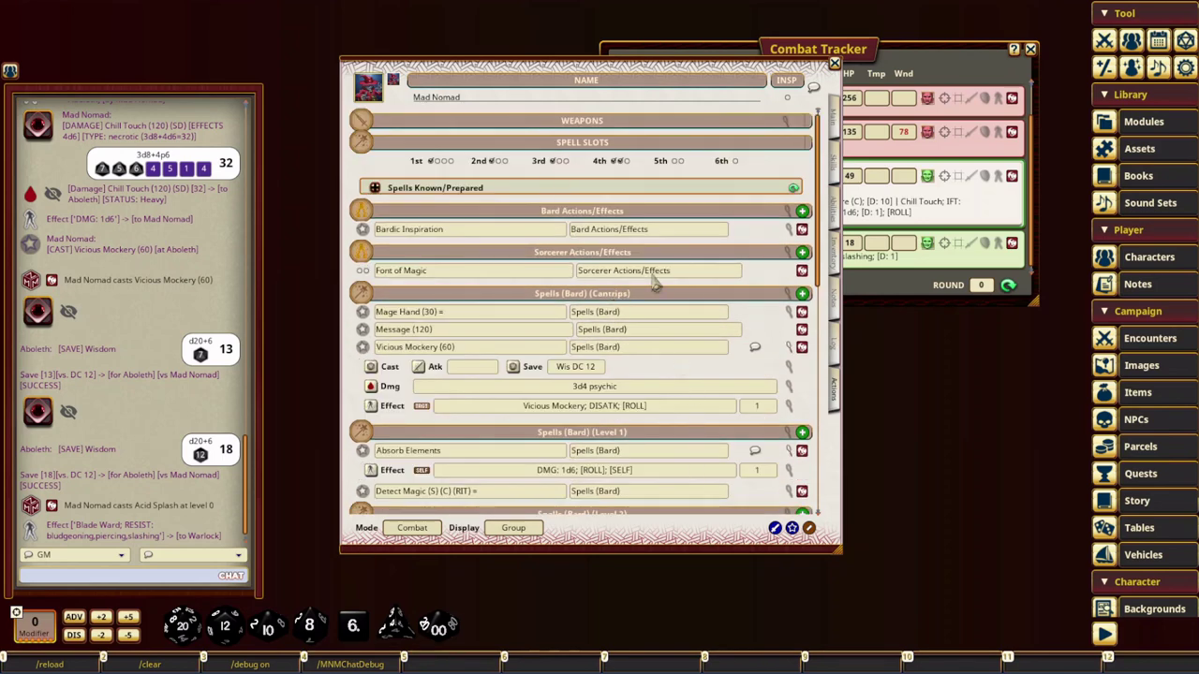
scroll(570, 161, down, 20)
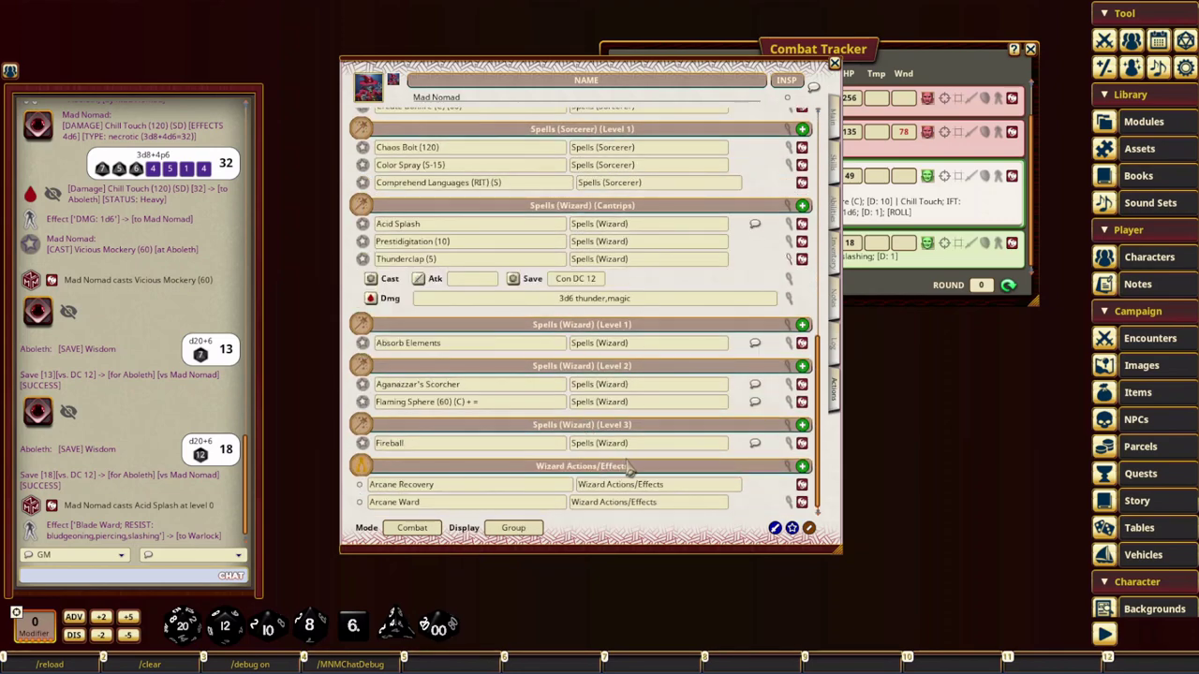
scroll(632, 463, up, 2)
Step: Mark further 3rd- and 4th-level spell slots as used for Mad Nomad and return to the wizard spells
scroll(655, 483, up, 18)
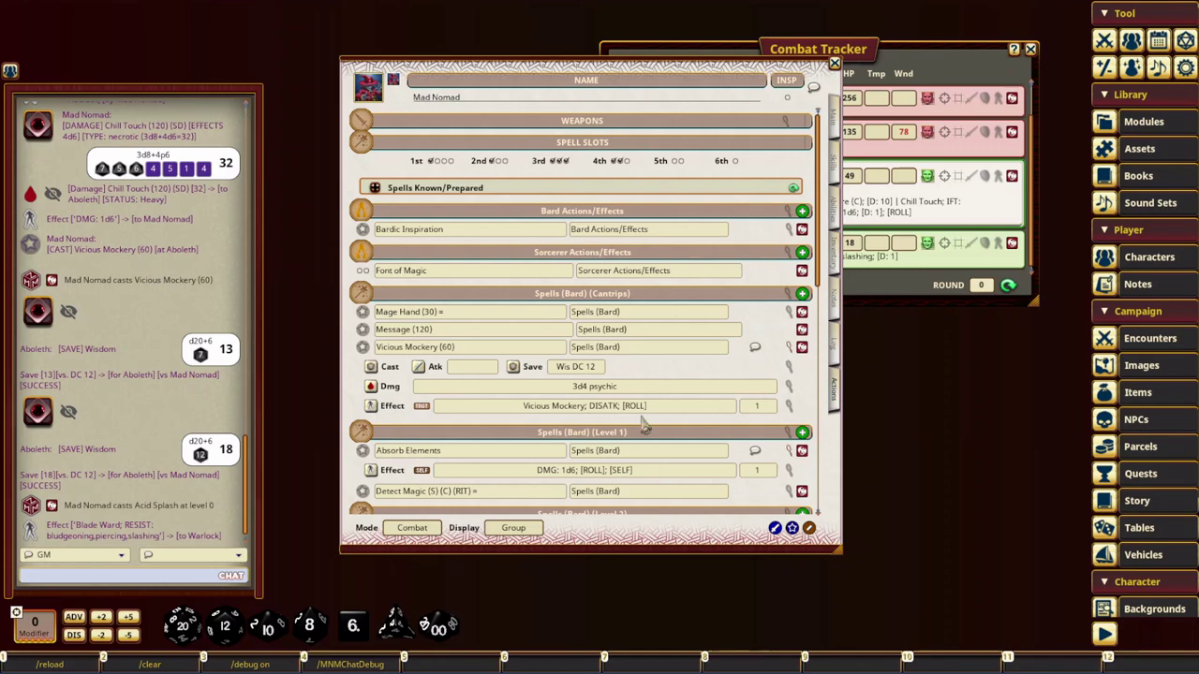
click(626, 162)
scroll(604, 431, down, 18)
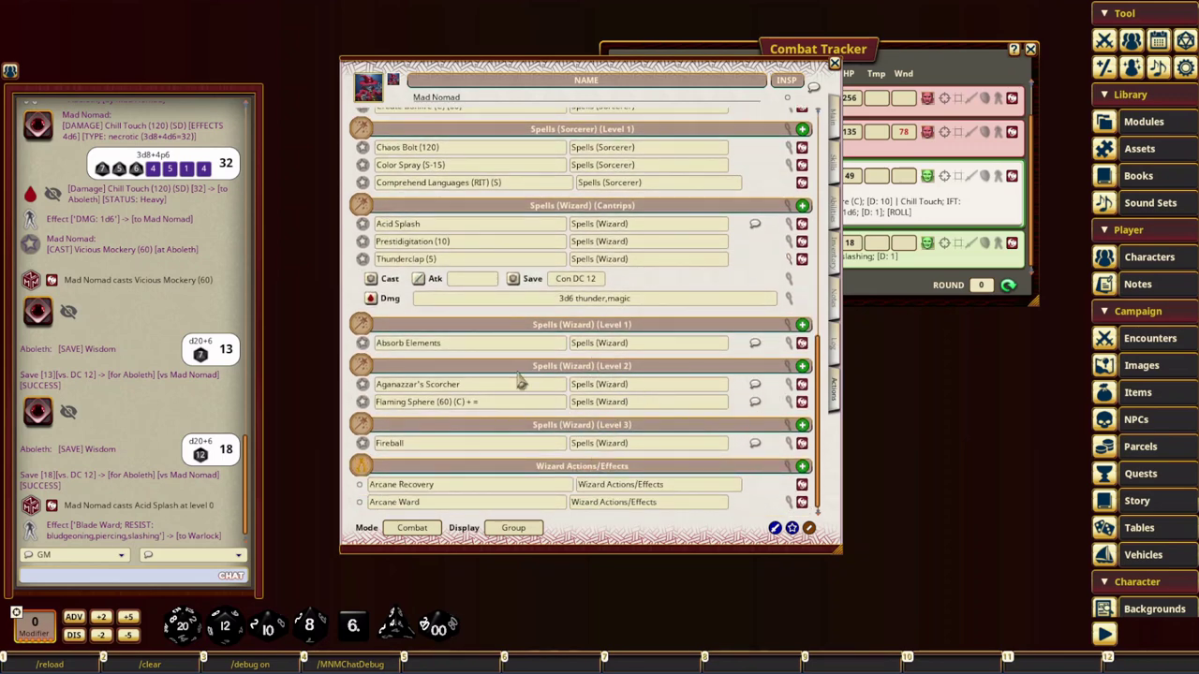
drag(715, 513, 688, 498)
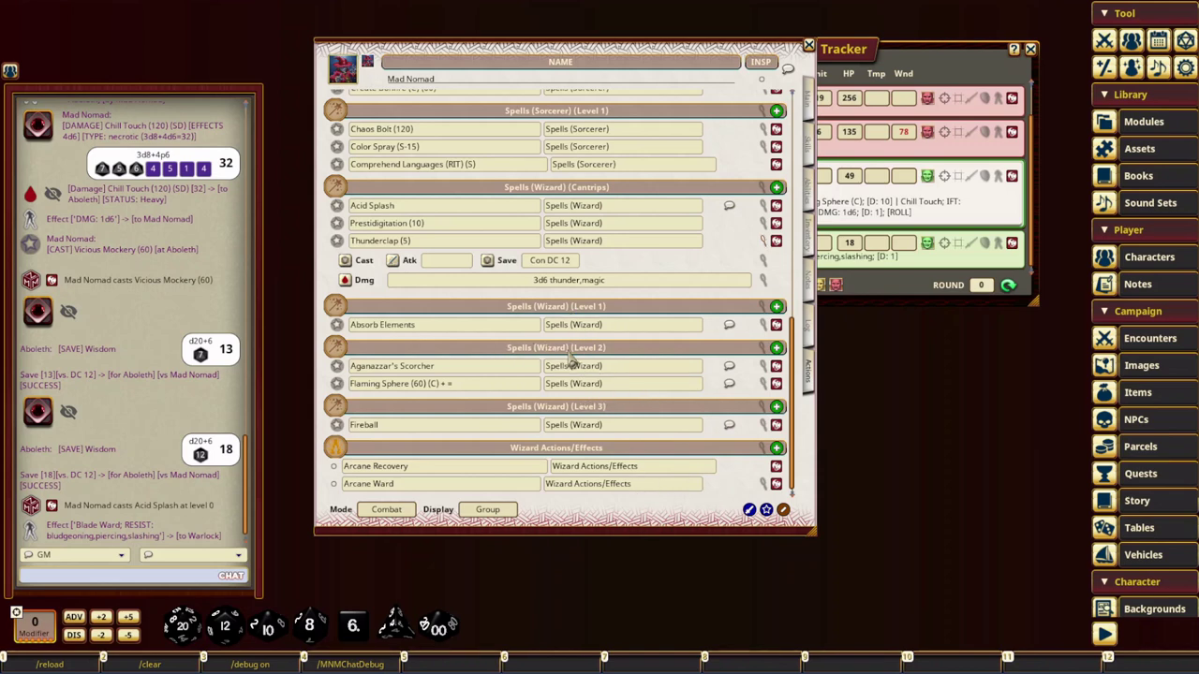
scroll(578, 324, up, 3)
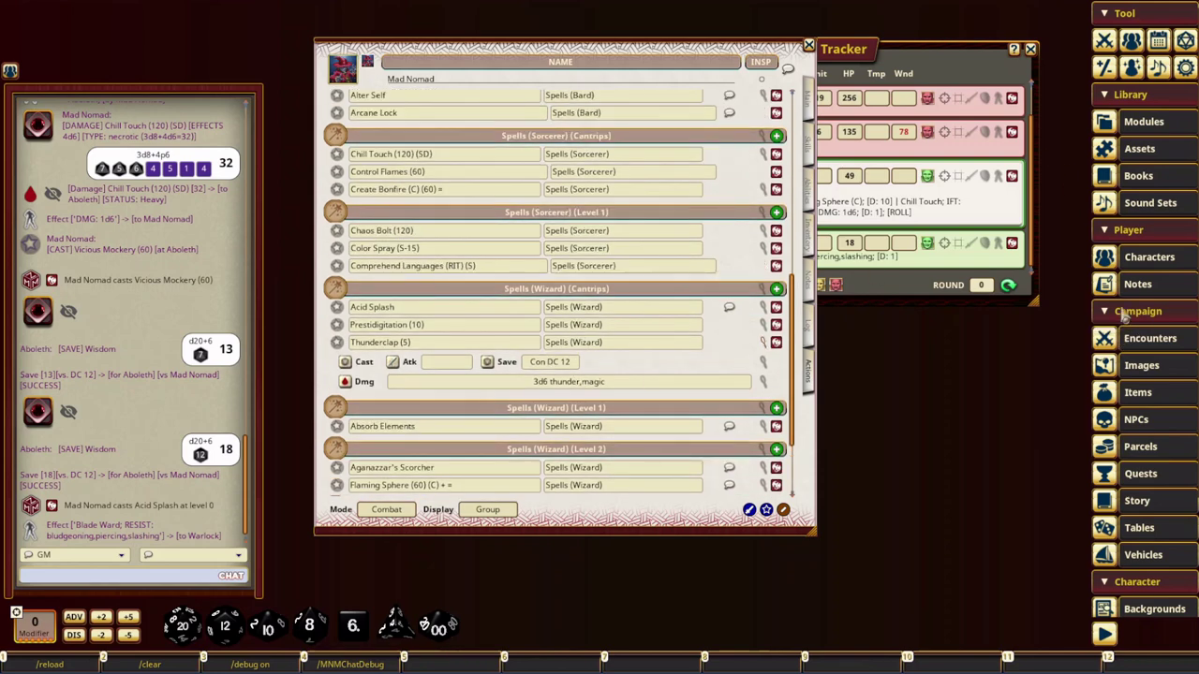
Step: Open the unnamed character's sheet from the character list, show its main page and move it into full view
click(1127, 262)
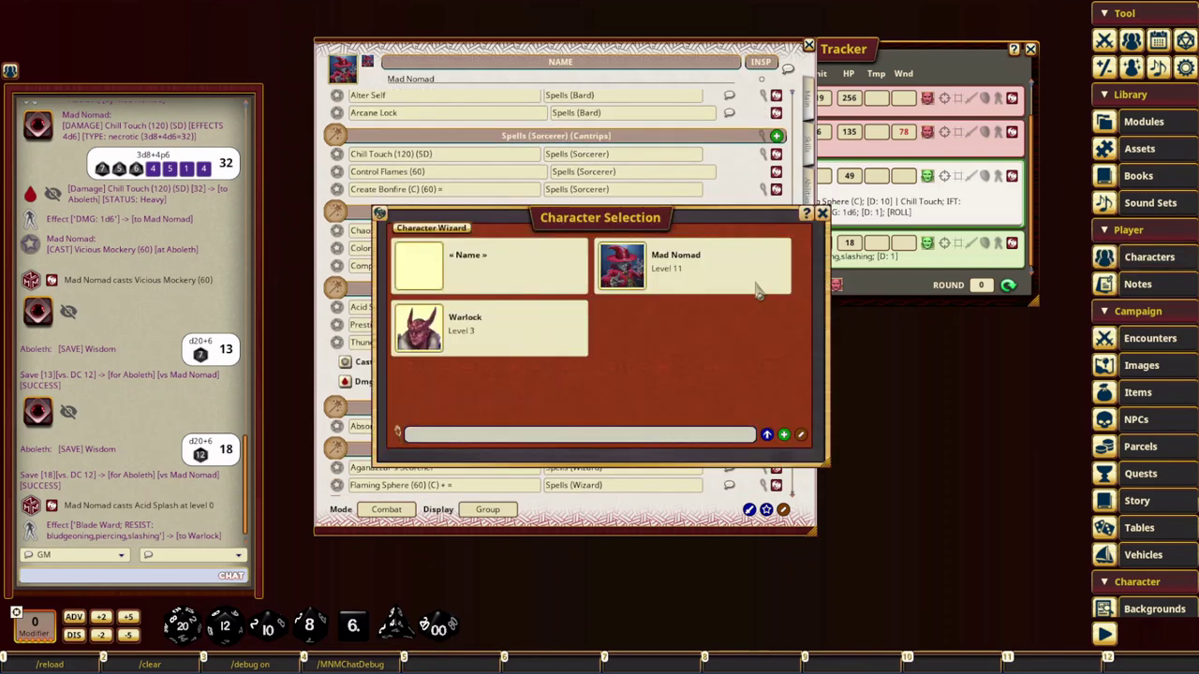
click(425, 260)
click(746, 604)
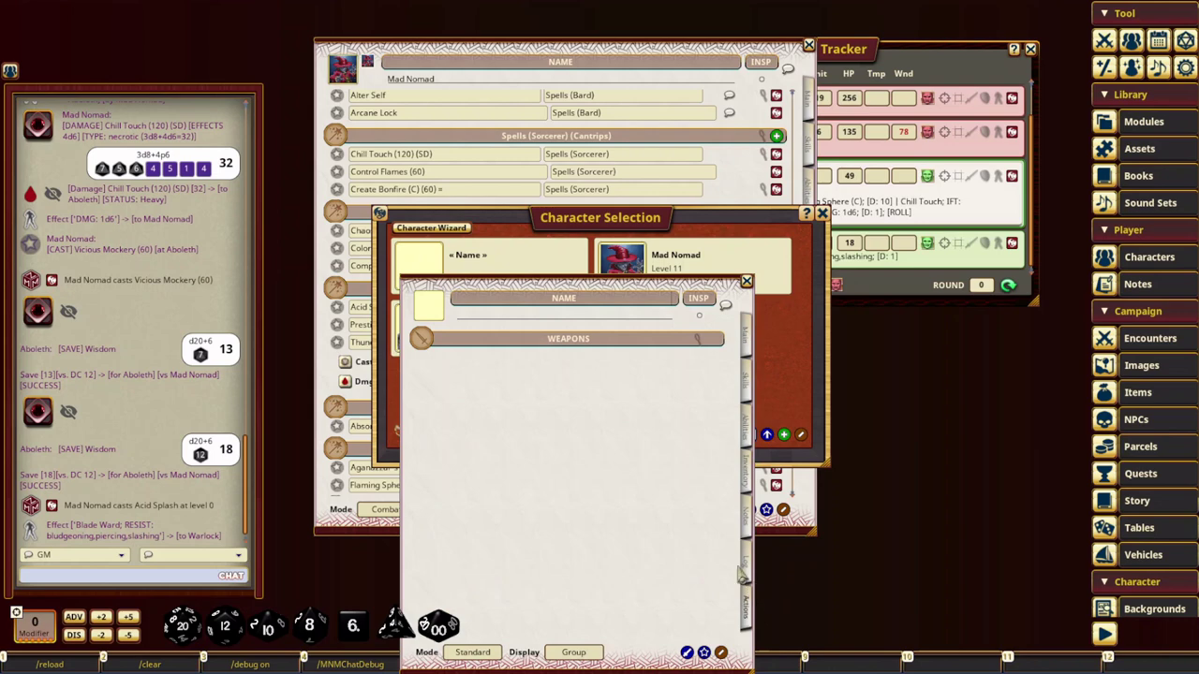
click(750, 339)
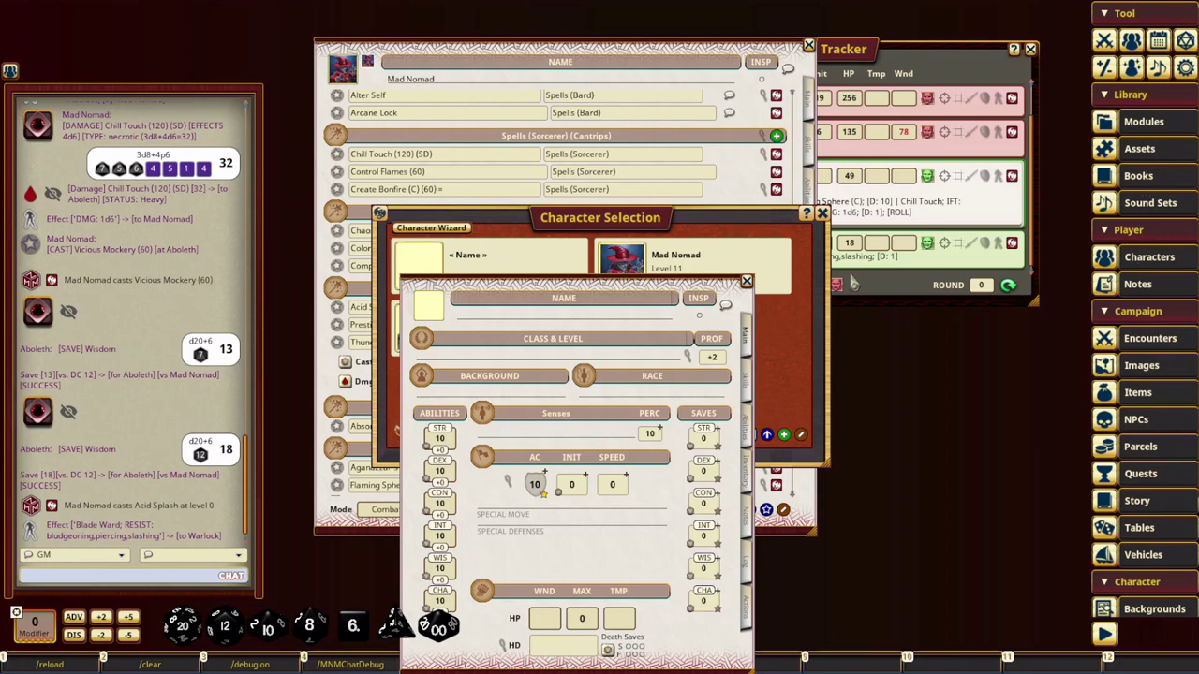
drag(705, 289, 776, 145)
scroll(1154, 522, down, 3)
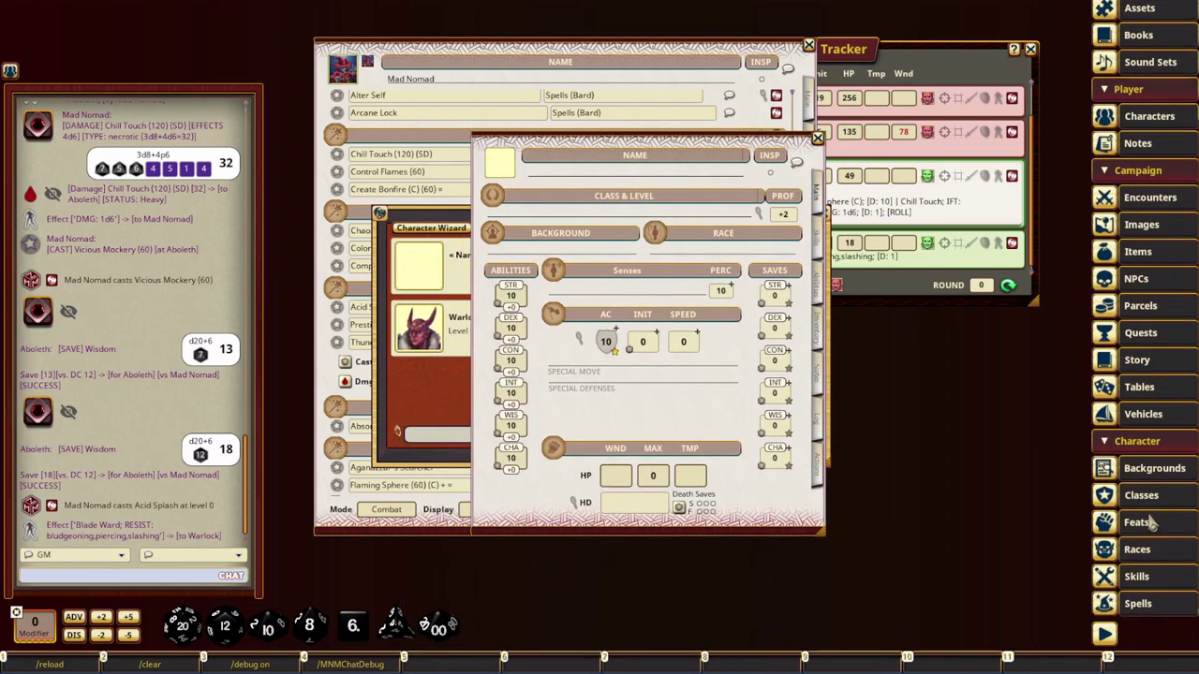
click(1136, 607)
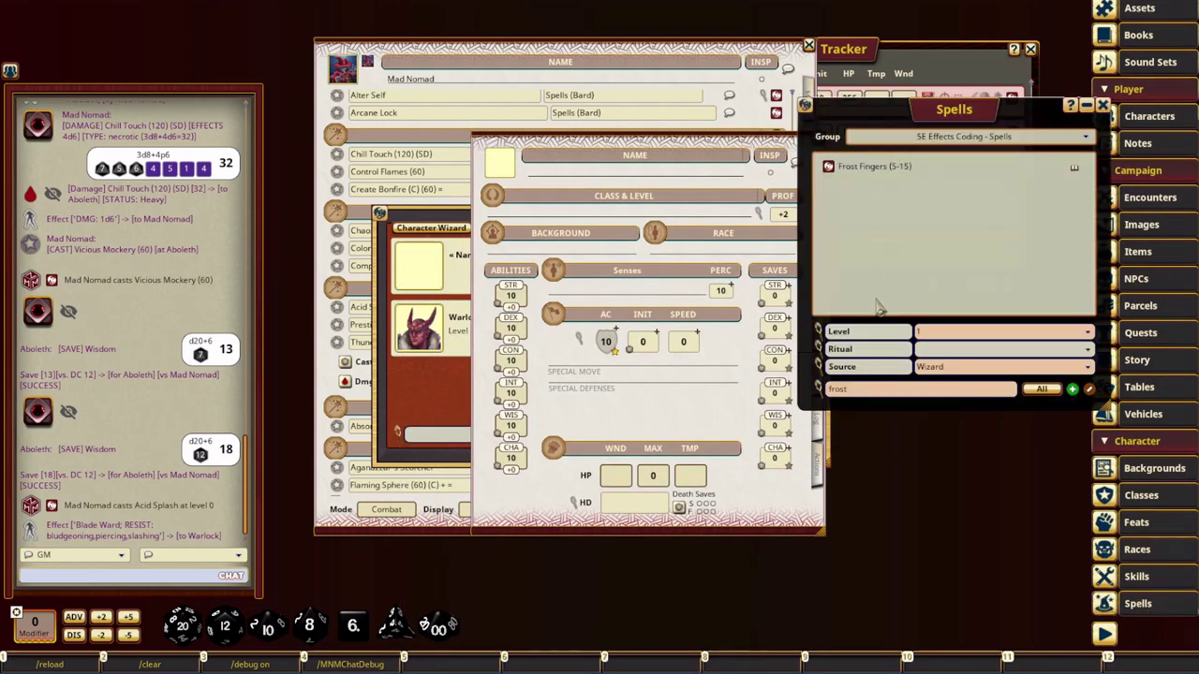
click(1103, 105)
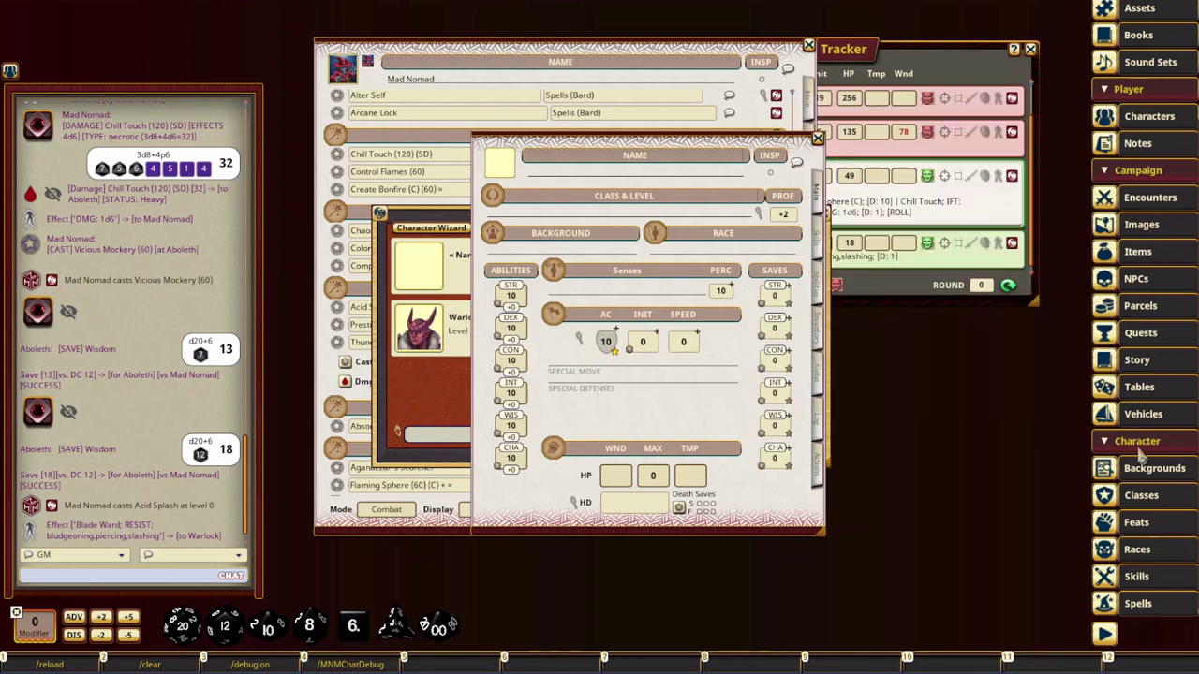
Step: Add a level of Bard to the unnamed character, choosing Animal Handling, Arcana and Deception as proficient skills
click(1141, 496)
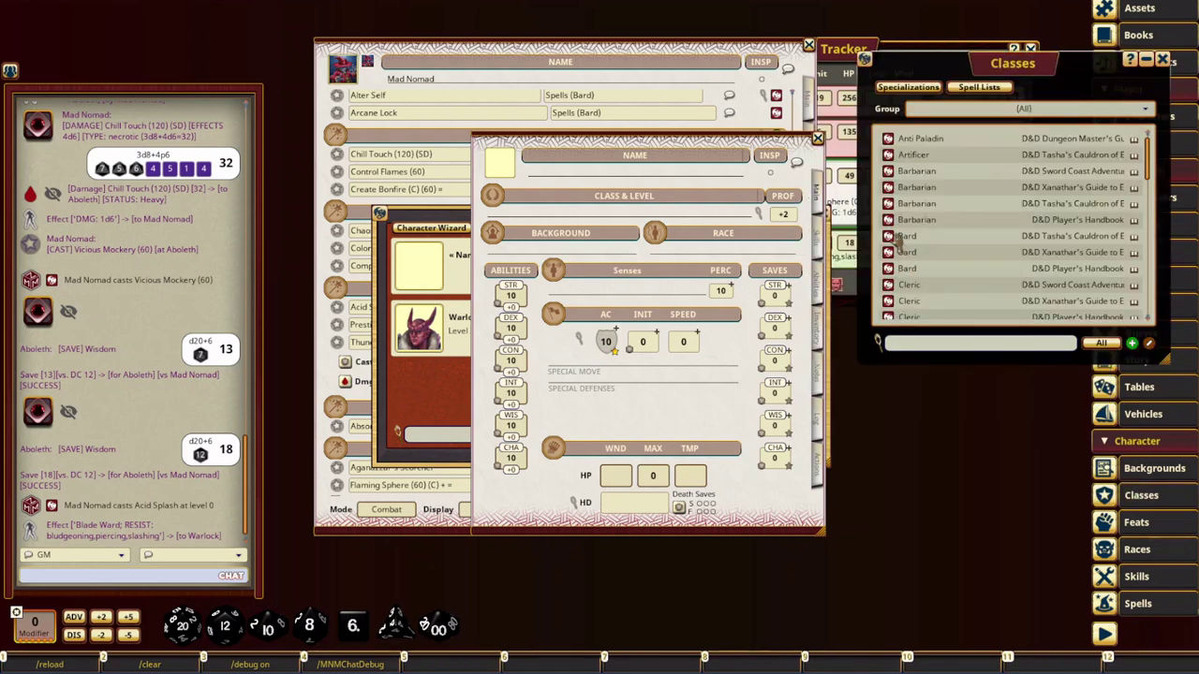
drag(895, 239, 658, 238)
click(562, 318)
click(542, 335)
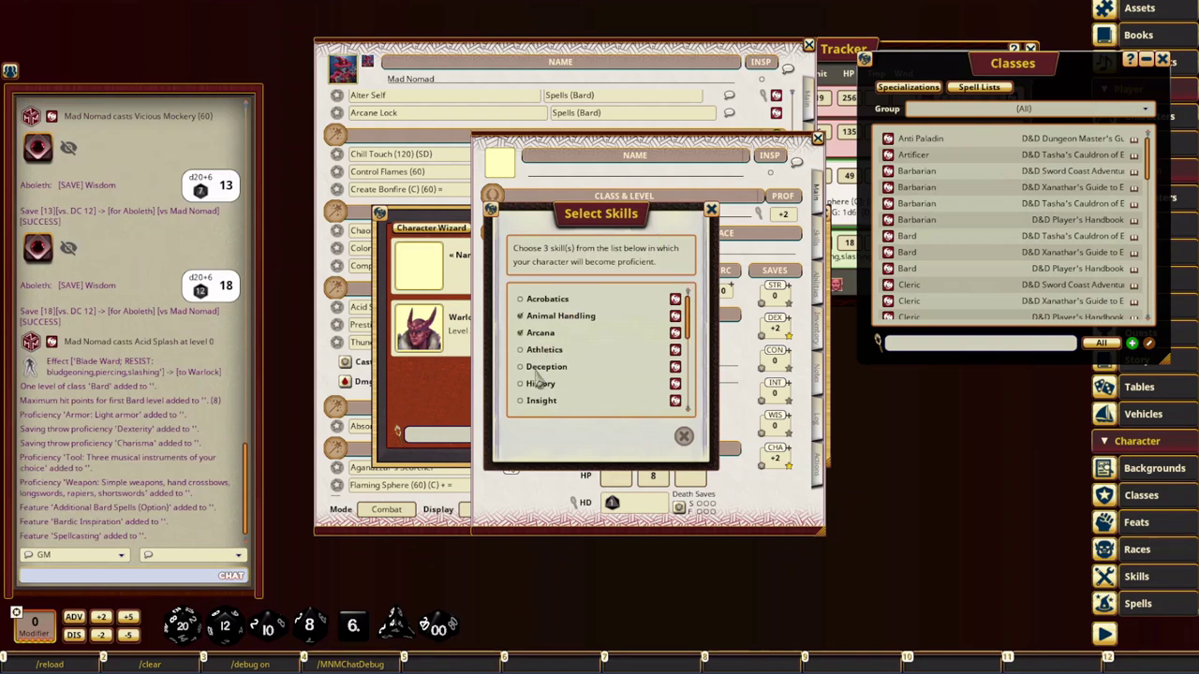
click(541, 368)
click(662, 438)
Step: Show the new bard's actions, close the class list and add the spell Frost Fingers (S-15) to its spells
click(818, 477)
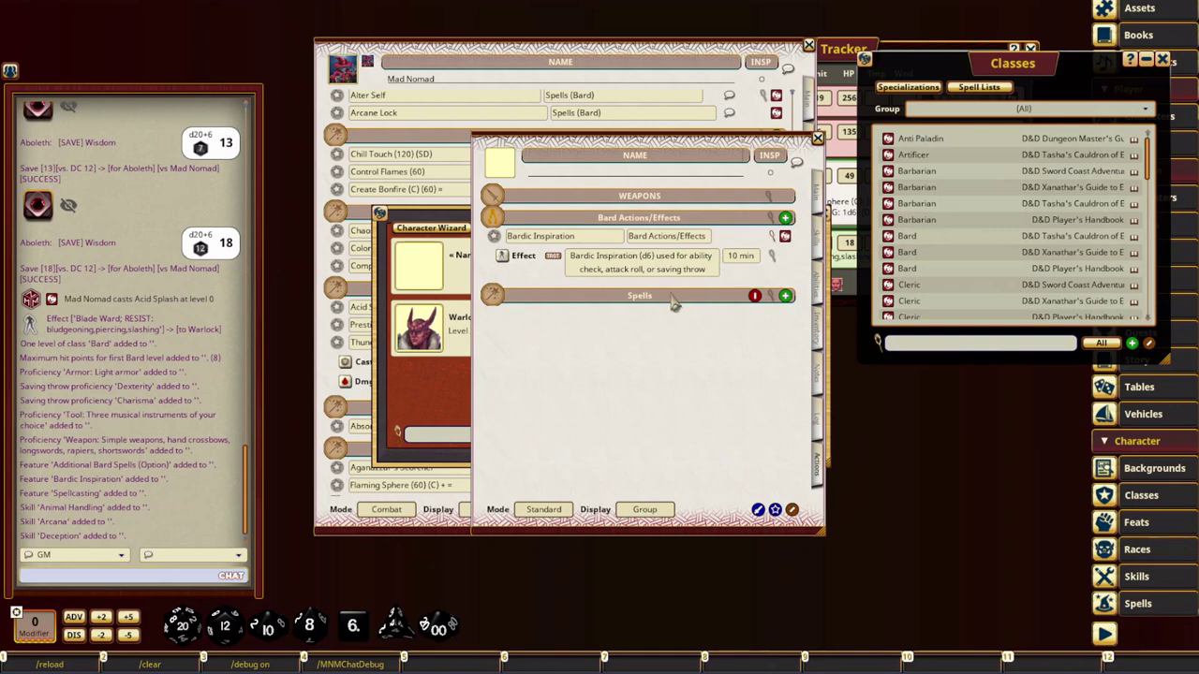
click(1162, 59)
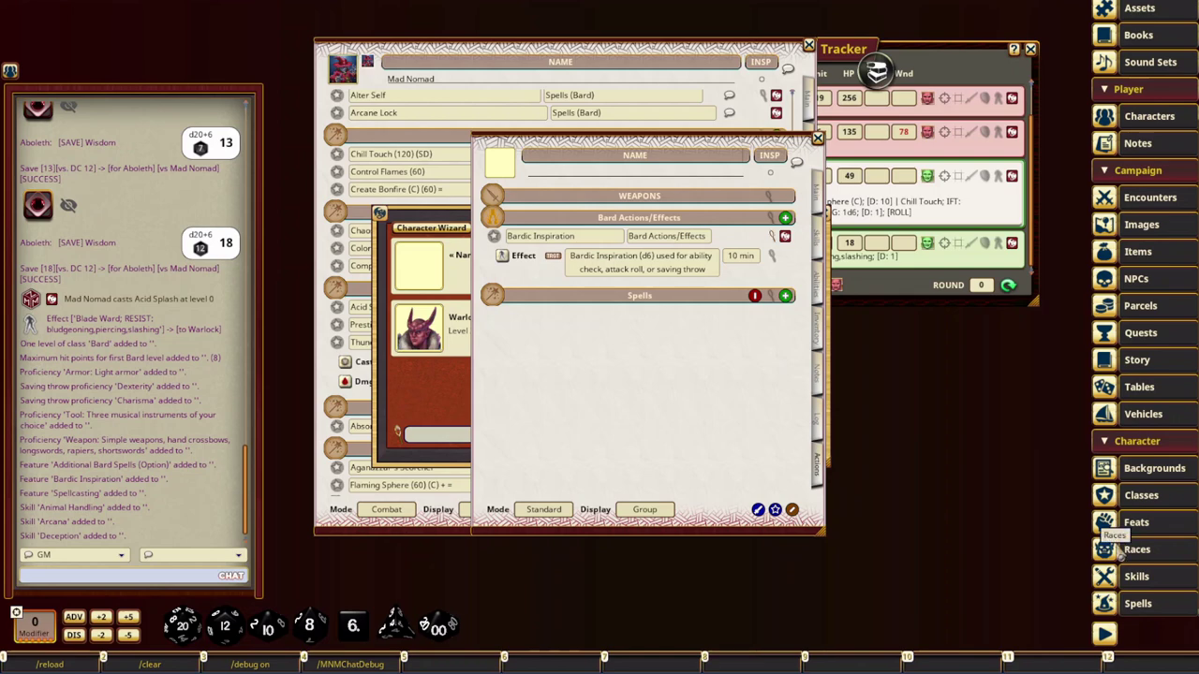
click(1119, 604)
drag(842, 180, 707, 298)
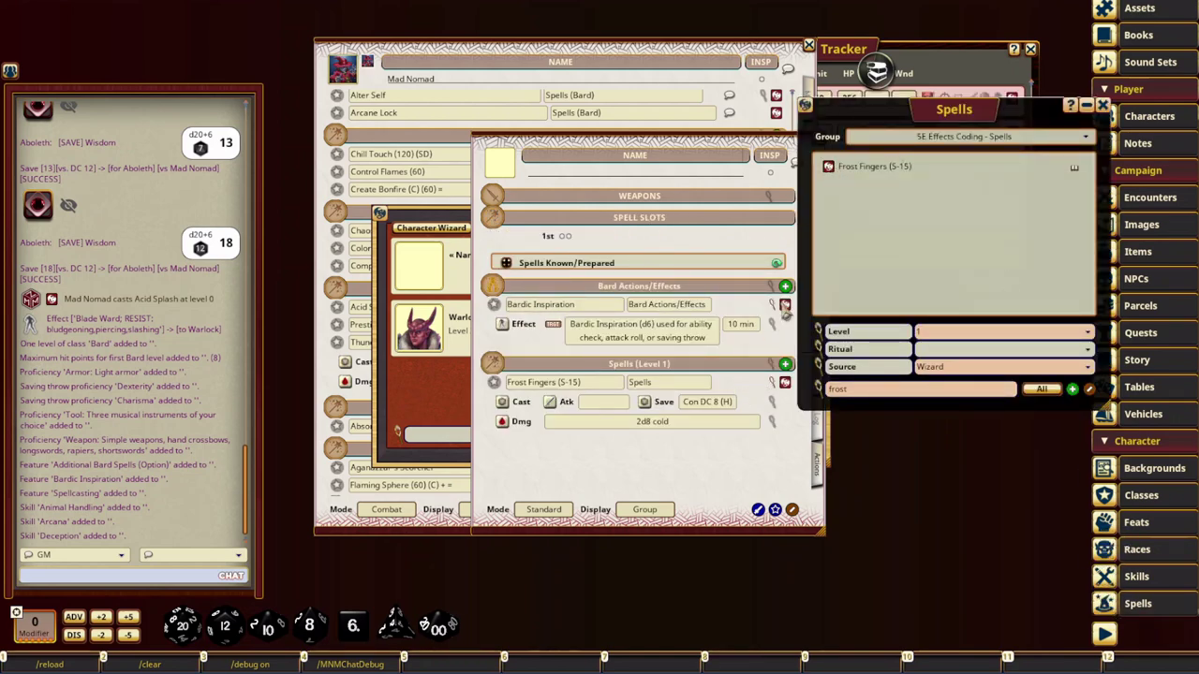
Step: Assign the unnamed character's spell group to Spells (Bard) and move the sheet clear of the spell library
click(739, 506)
click(769, 202)
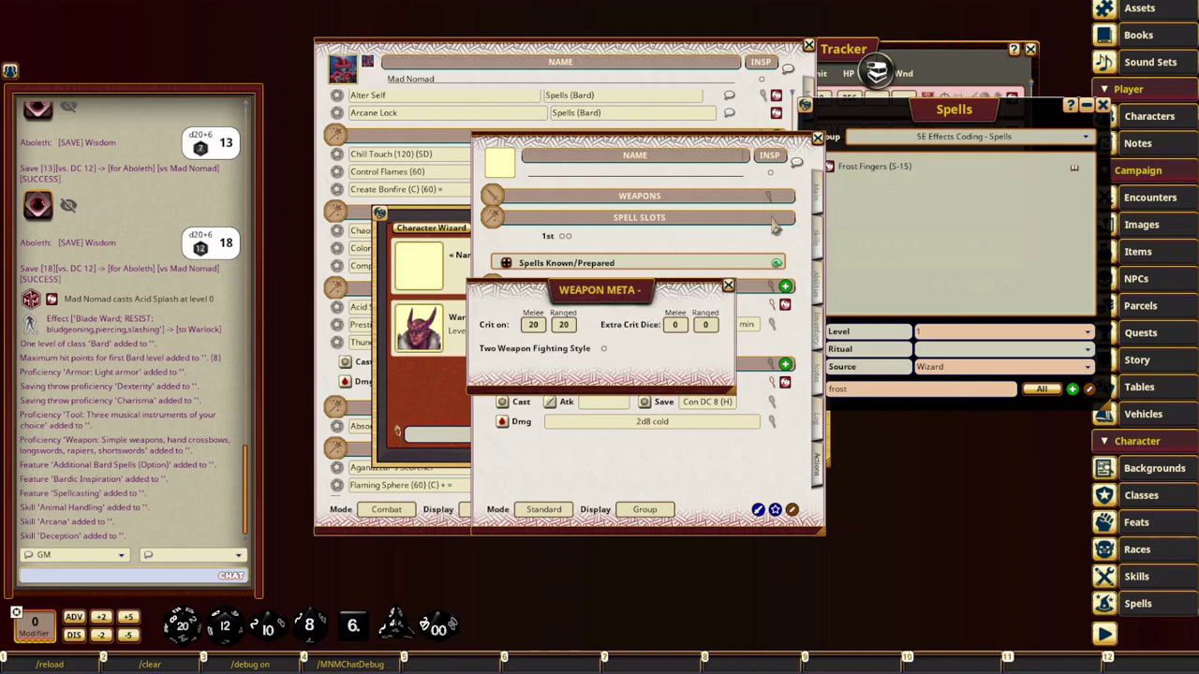
click(724, 293)
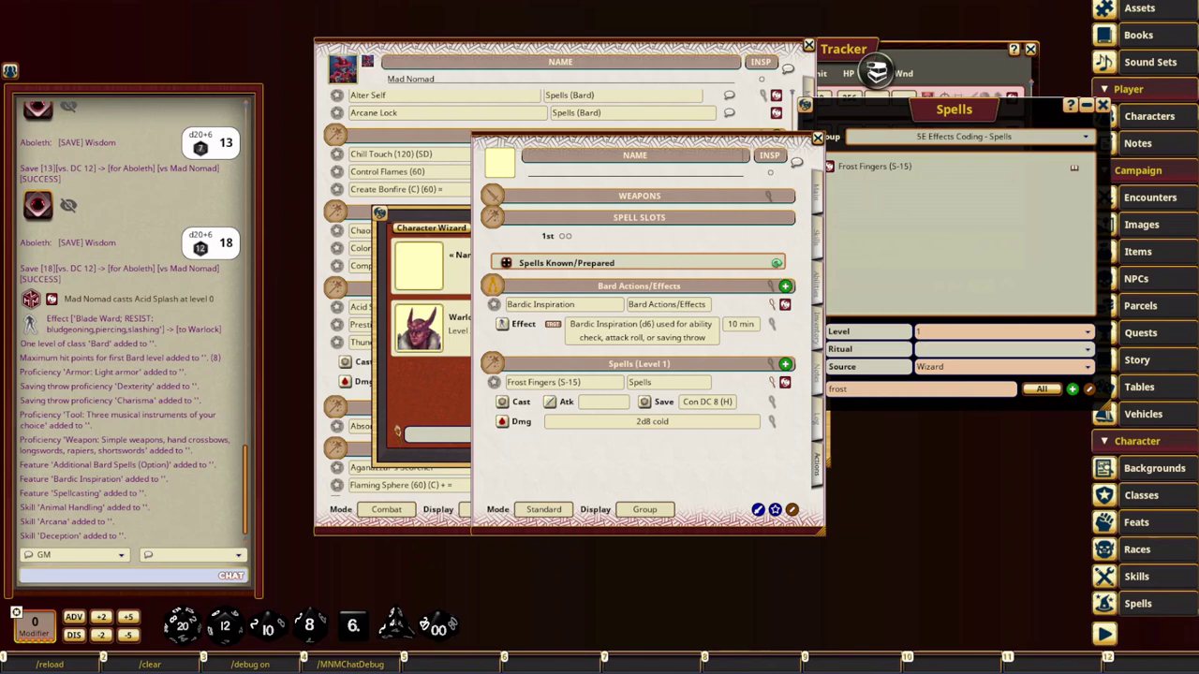
drag(532, 256, 371, 298)
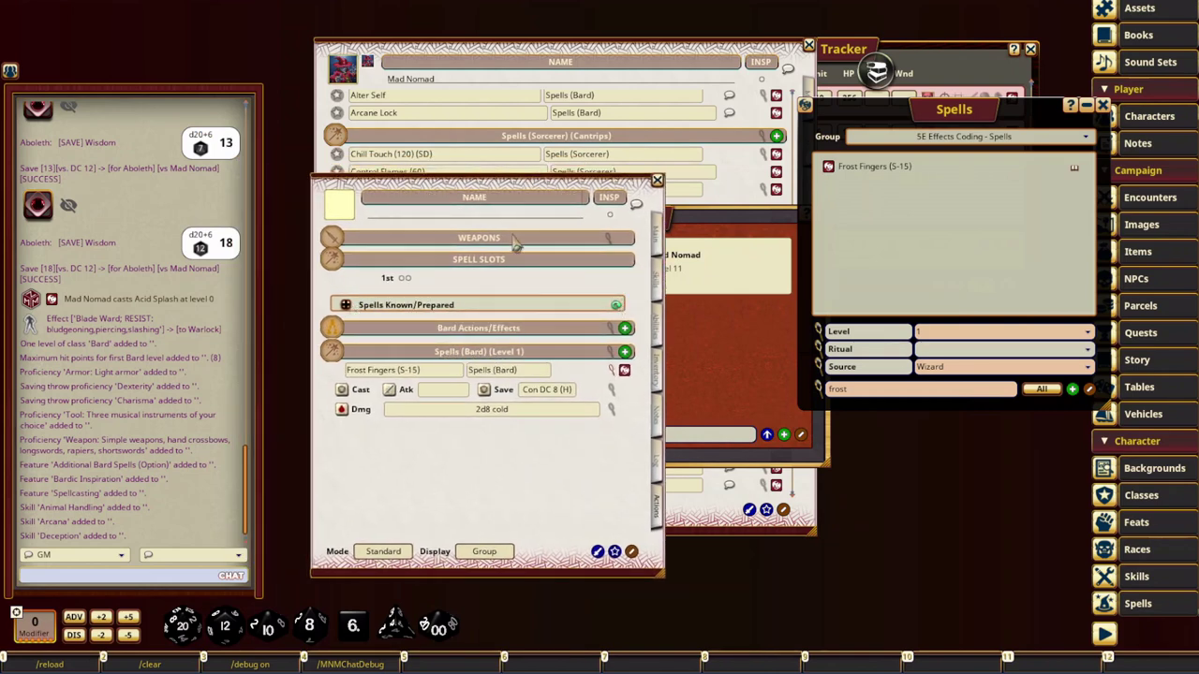
Step: Expand the Spells Known/Prepared summary on the unnamed bard's sheet and reposition the sheet
drag(517, 180, 669, 127)
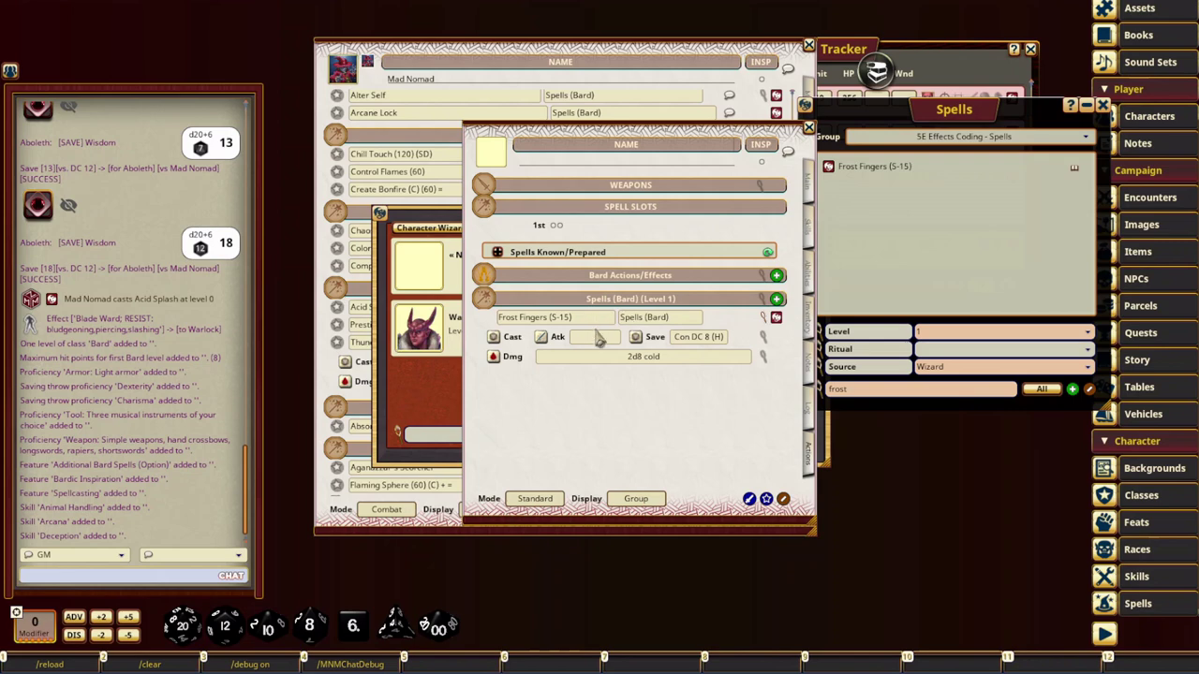
click(497, 252)
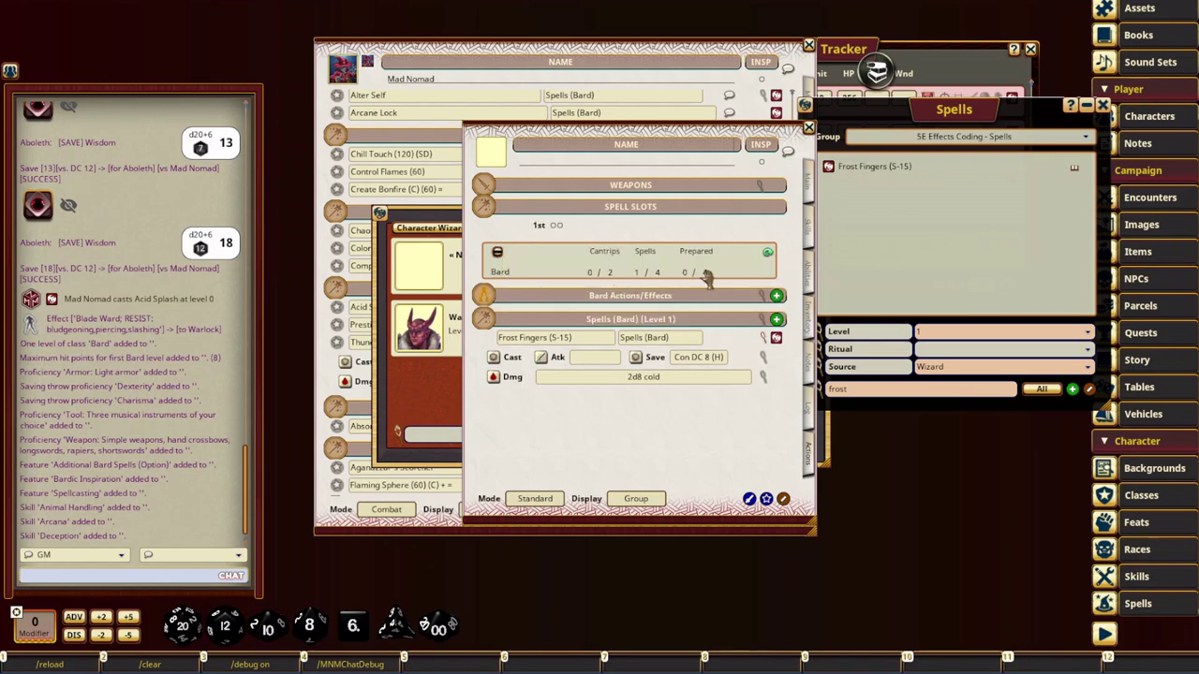
drag(755, 438, 709, 453)
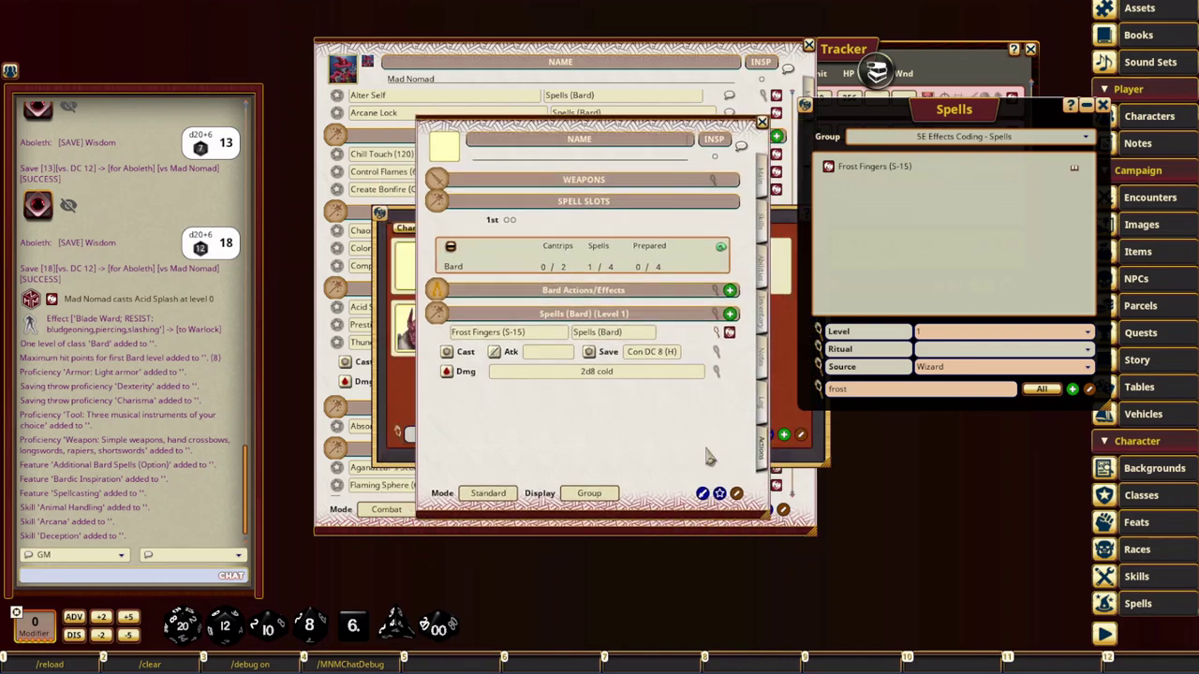
drag(597, 430, 717, 425)
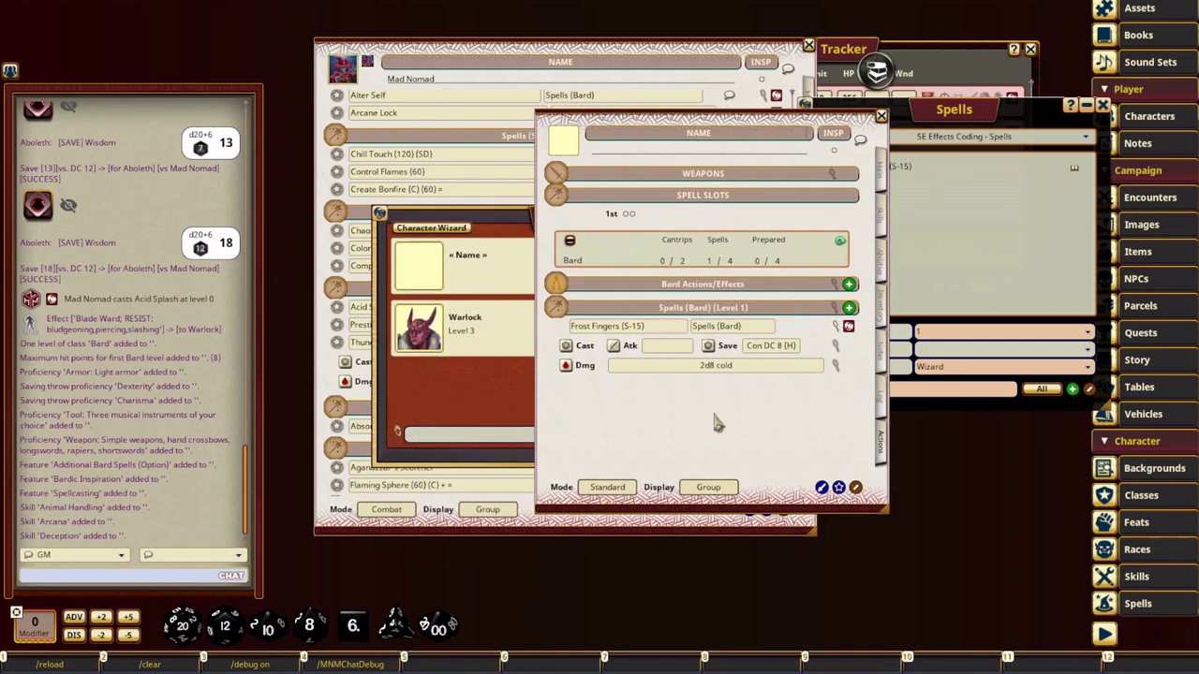
Step: Check the unnamed bard's main page, return to its actions and review the cantrip, spell and prepared counts
click(883, 179)
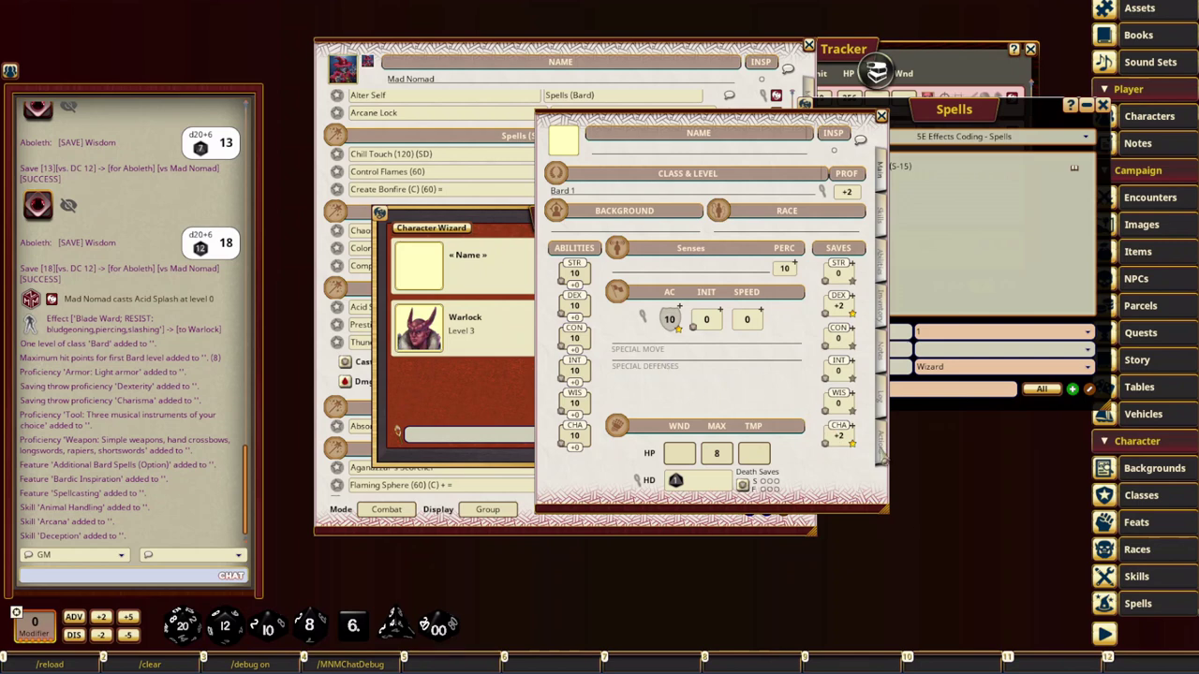
click(882, 457)
mouse_move(701, 420)
mouse_down()
mouse_move(671, 437)
mouse_move(693, 440)
mouse_up()
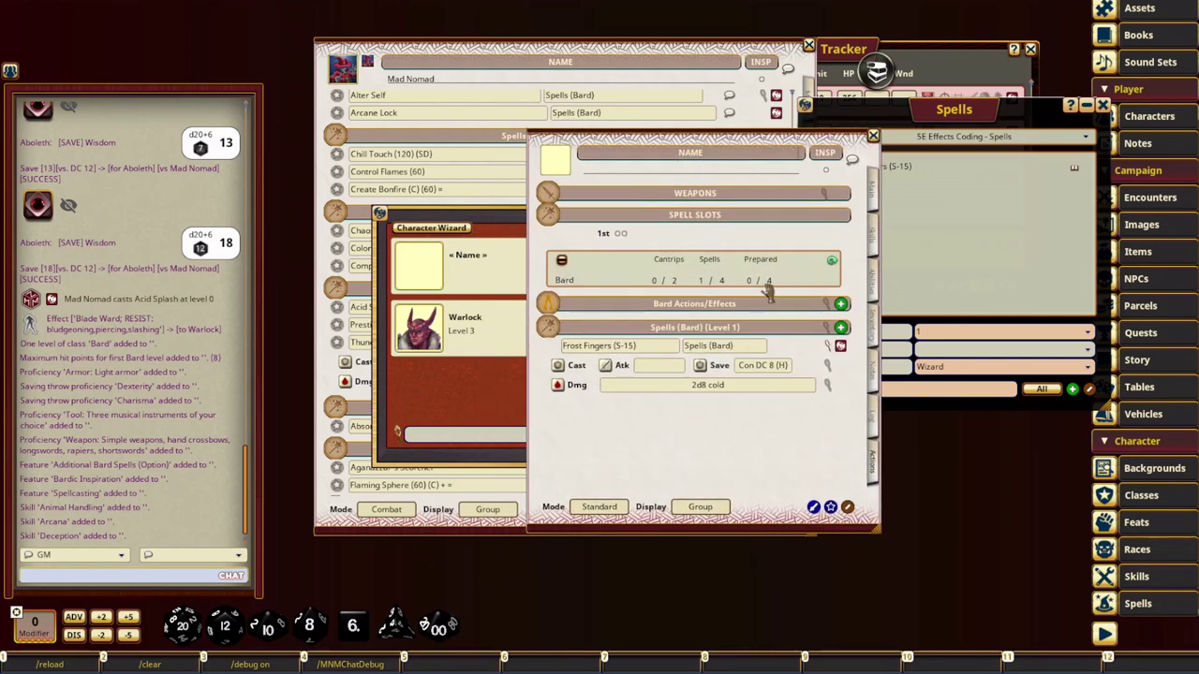
mouse_move(753, 468)
mouse_down()
mouse_move(766, 476)
mouse_move(777, 444)
mouse_move(646, 445)
mouse_move(739, 474)
mouse_up()
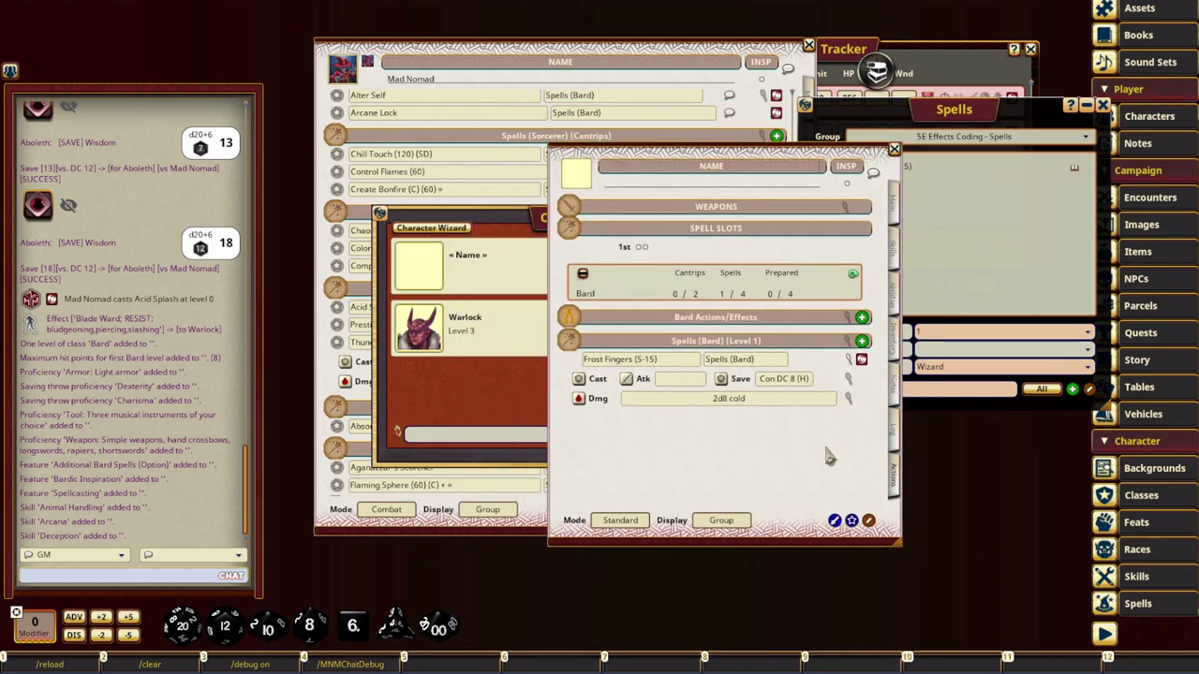
drag(829, 456, 749, 458)
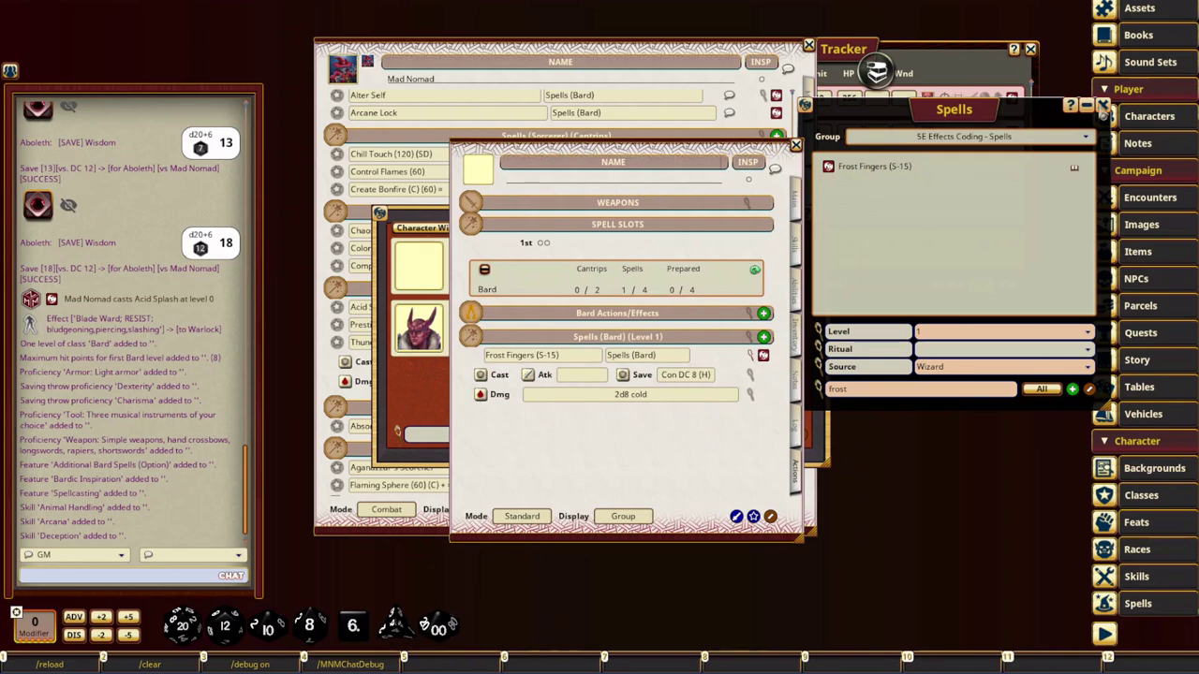
Step: Close the spell library, bring the Combat Tracker forward and place the unnamed bard's sheet in front of it
click(1103, 105)
drag(926, 53, 989, 45)
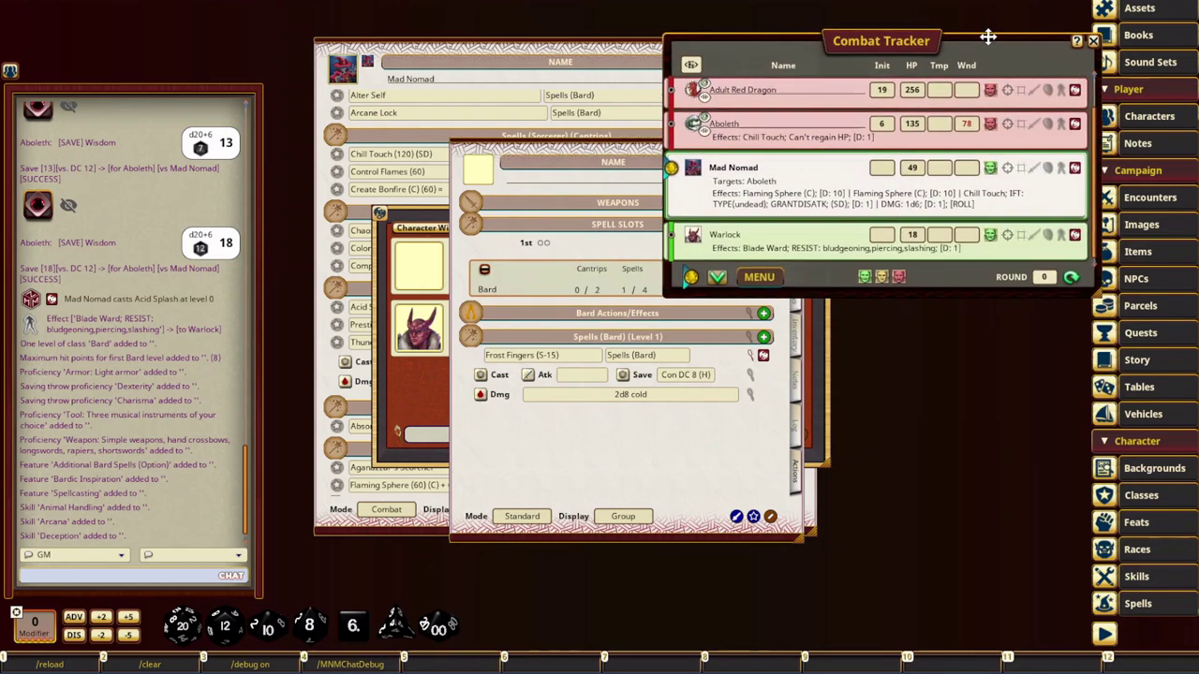
click(694, 459)
drag(694, 459, 701, 484)
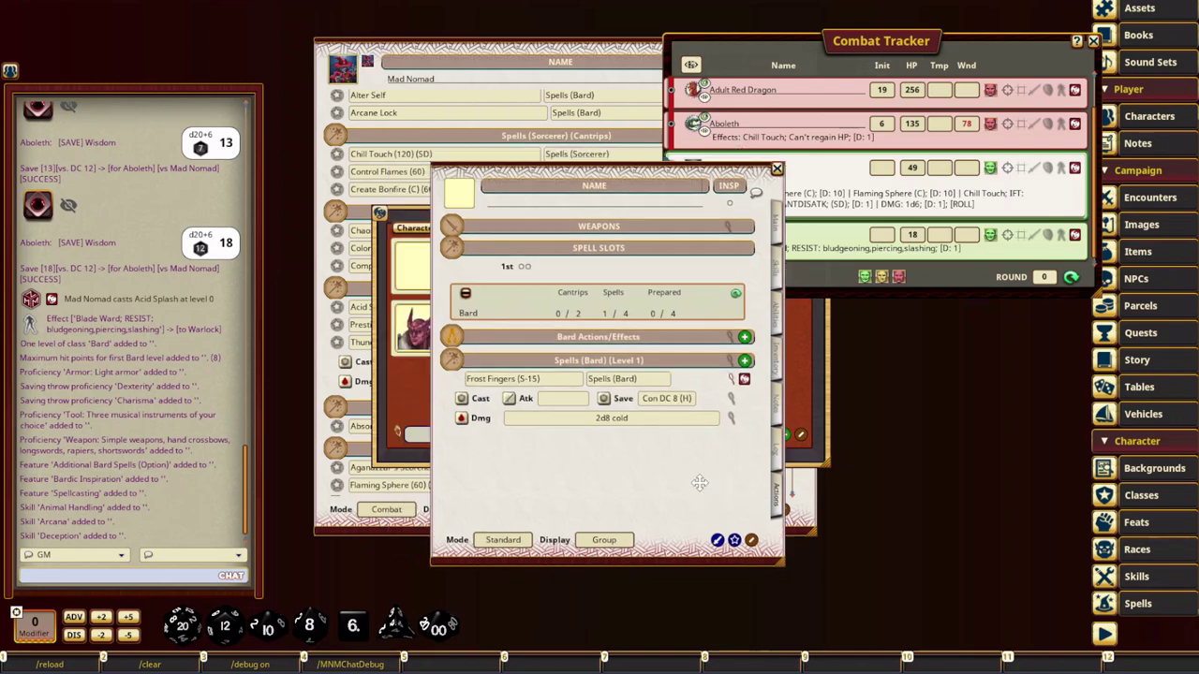
Step: Close the character list and move the Combat Tracker and the unnamed bard's sheet further apart
click(828, 387)
click(803, 205)
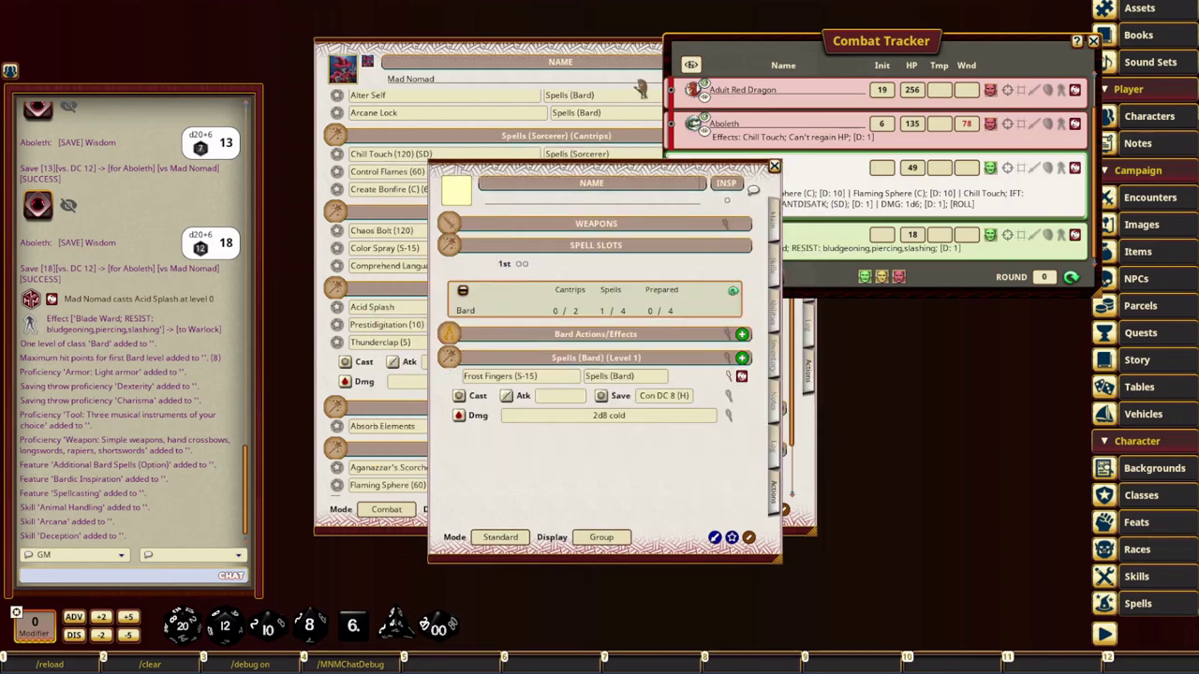
click(904, 45)
drag(905, 45, 957, 36)
drag(622, 166, 632, 206)
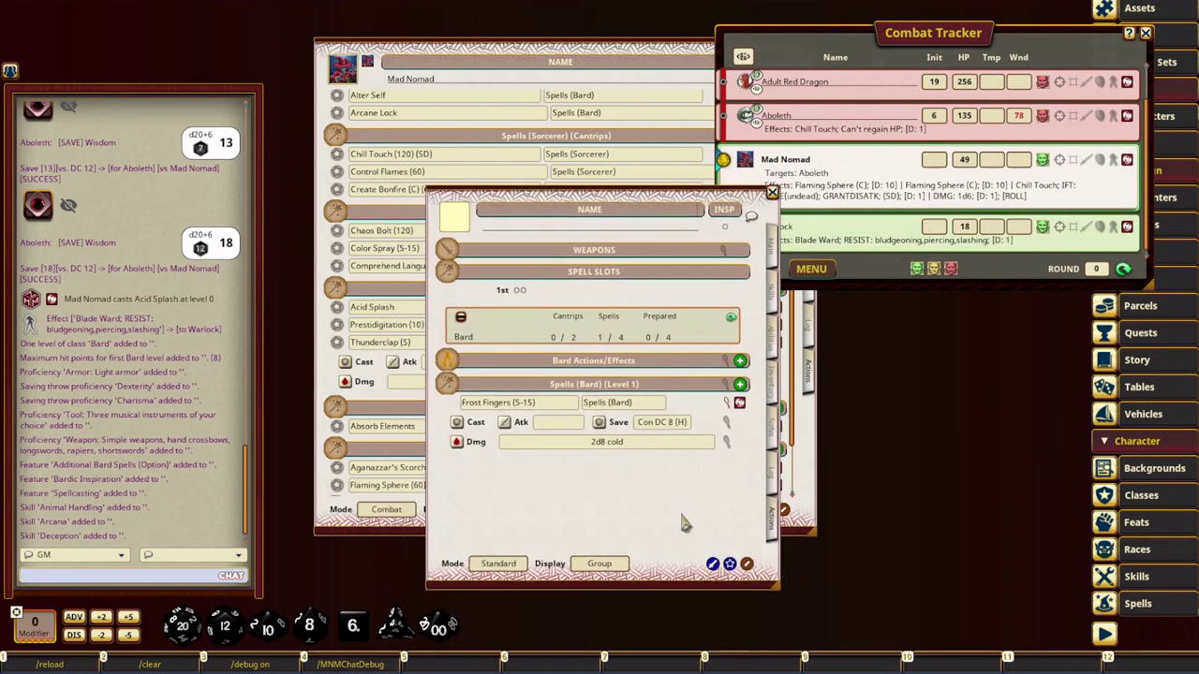